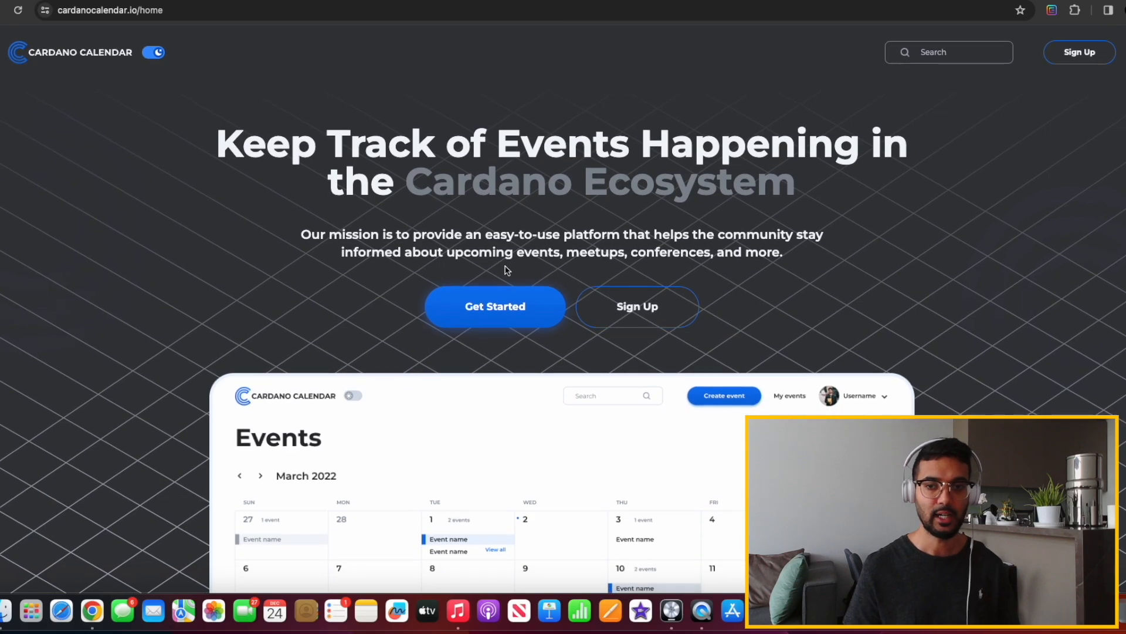
# Sign up for Cardano Calendar with an existing Google account
pyautogui.click(631, 314)
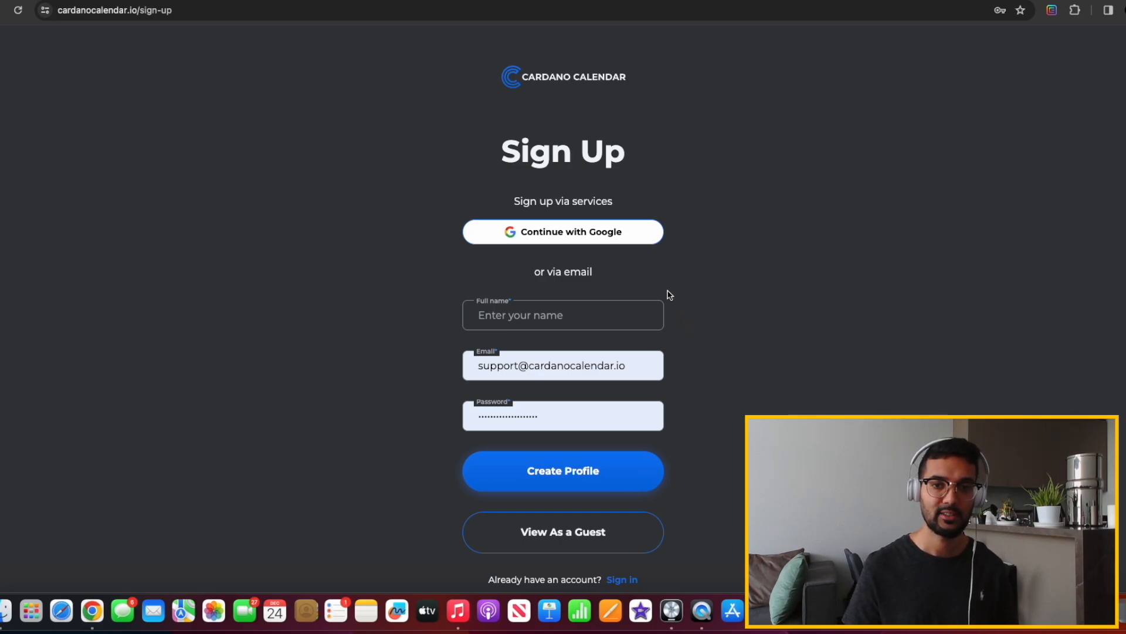
pyautogui.click(620, 241)
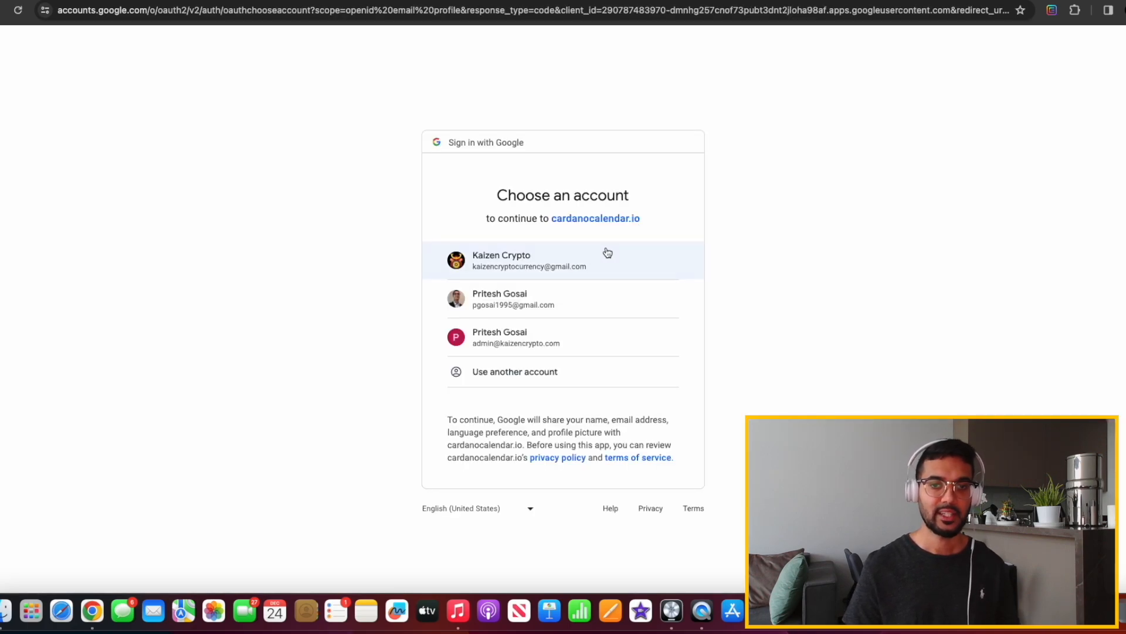
pyautogui.click(610, 264)
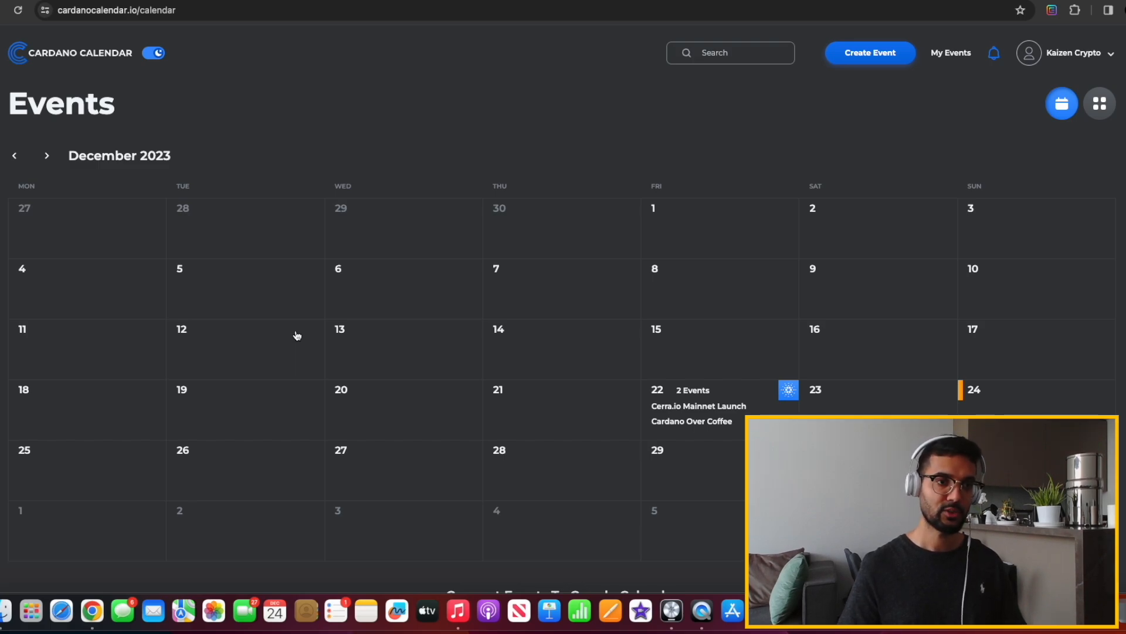
# Browse the events calendar four months ahead of December 2023 and return to December 2023
pyautogui.click(48, 157)
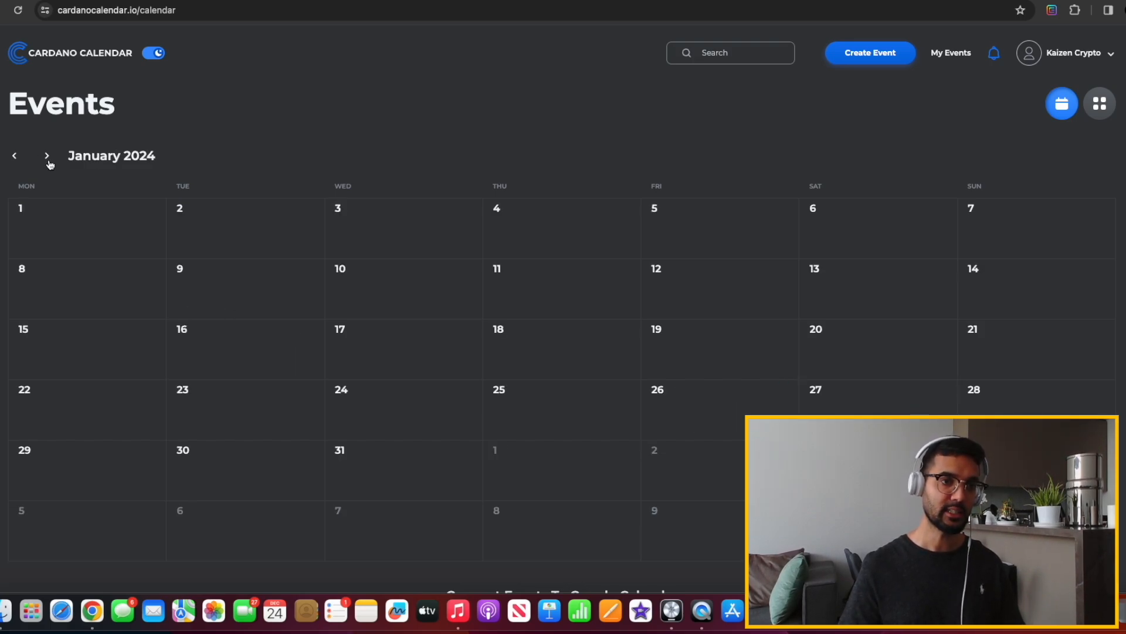
pyautogui.click(48, 158)
pyautogui.click(48, 157)
pyautogui.click(48, 158)
pyautogui.click(15, 156)
pyautogui.click(15, 156)
pyautogui.click(15, 156)
pyautogui.click(15, 156)
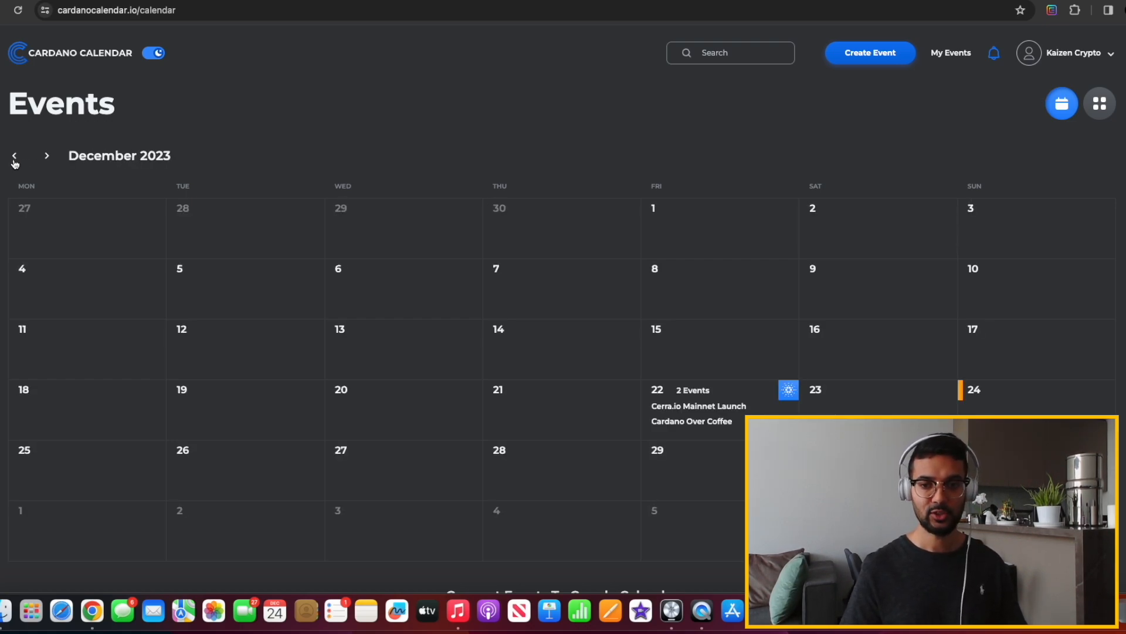
# Examine the December 2023 event entries and markers and the Google Calendar connection options below the calendar
pyautogui.scroll(-1, 249, 395)
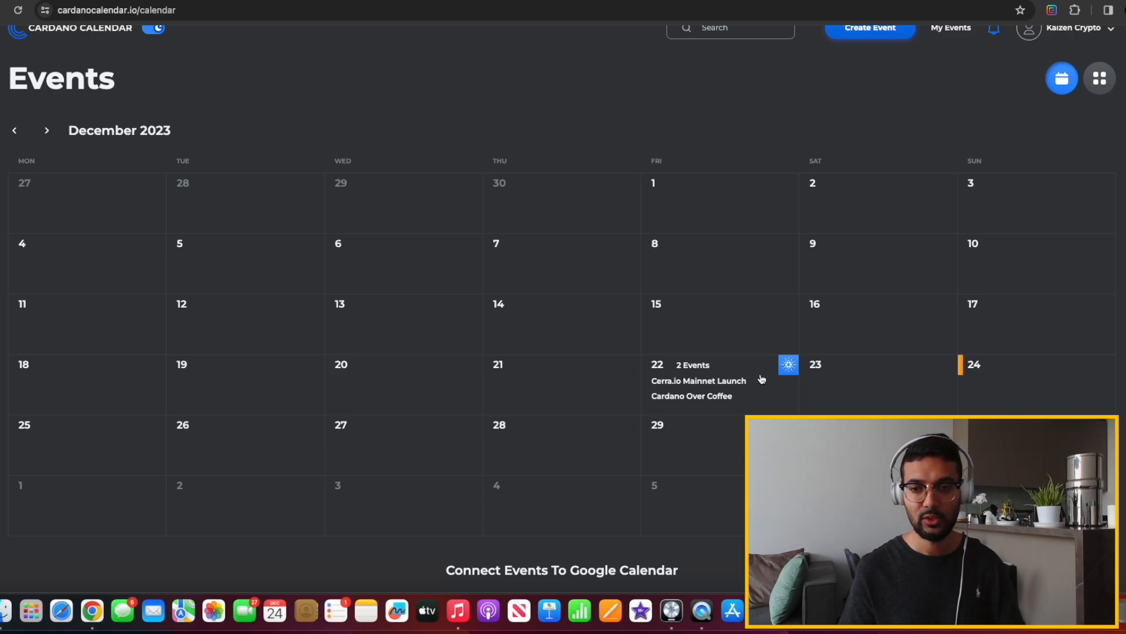
pyautogui.moveTo(789, 376)
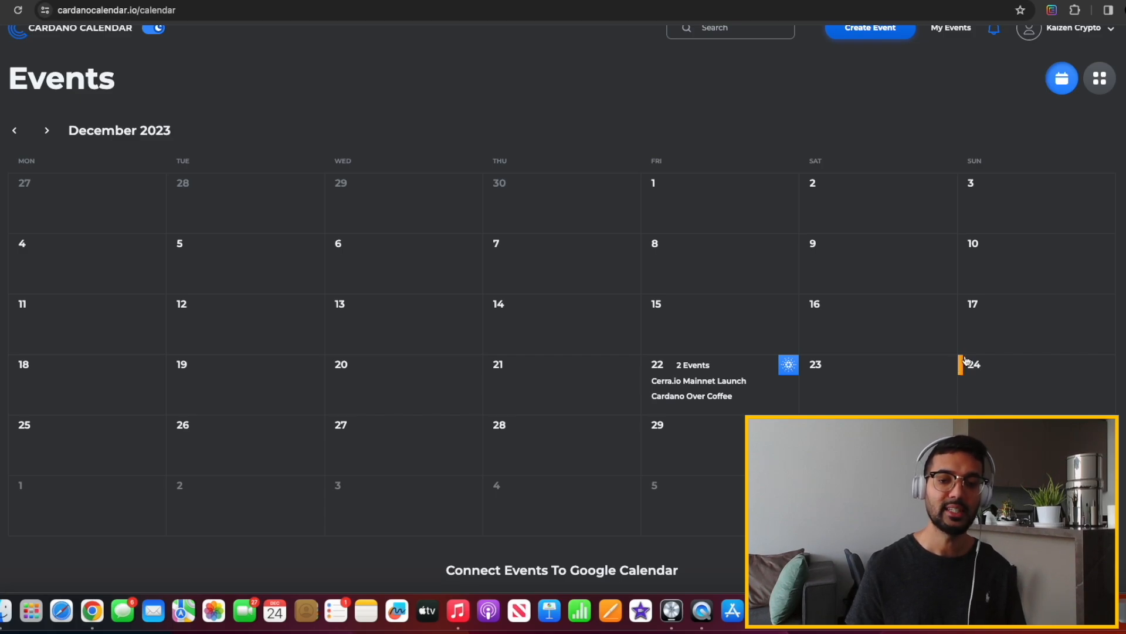
pyautogui.scroll(-5, 967, 360)
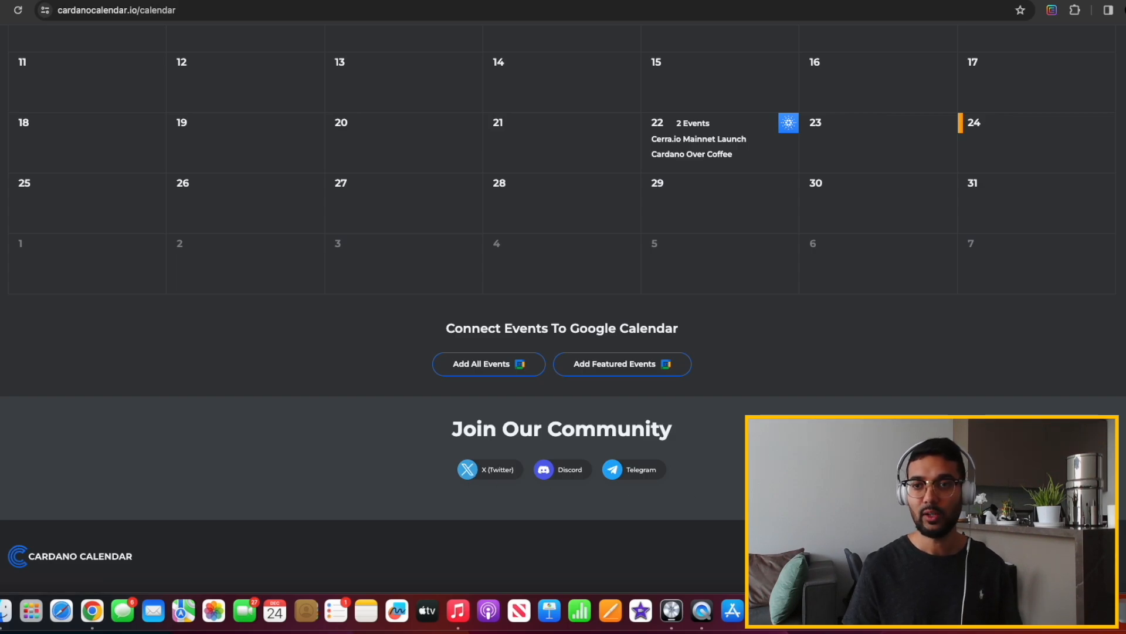
pyautogui.scroll(5, 646, 493)
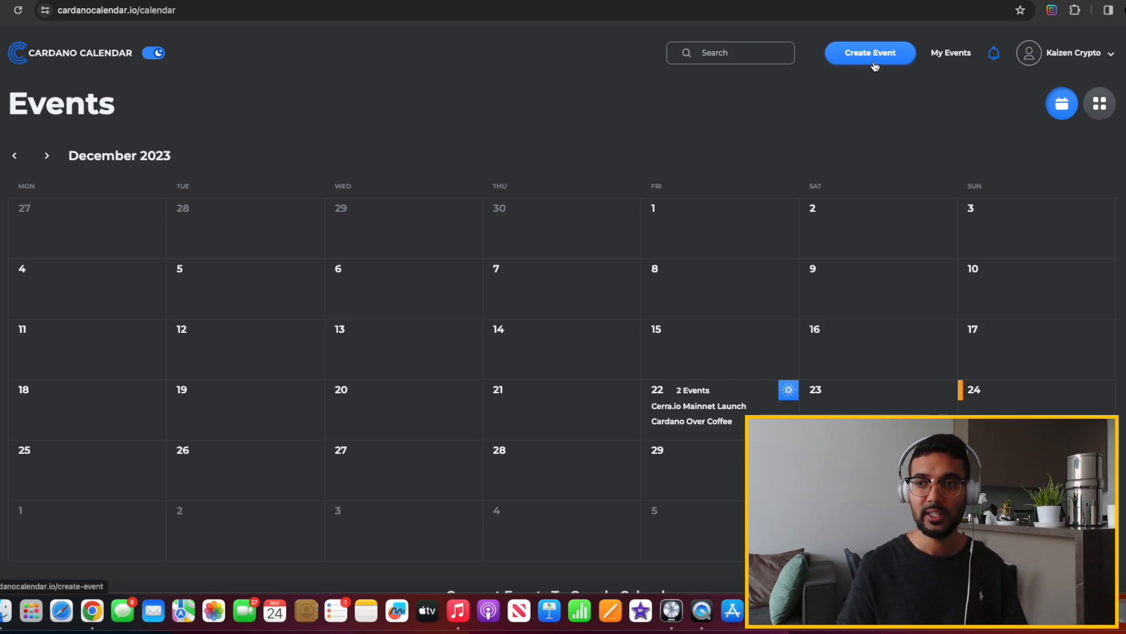
# Review the profile's Events To Attend, Bio and Integrations sections, and return to its Events section
pyautogui.click(1111, 58)
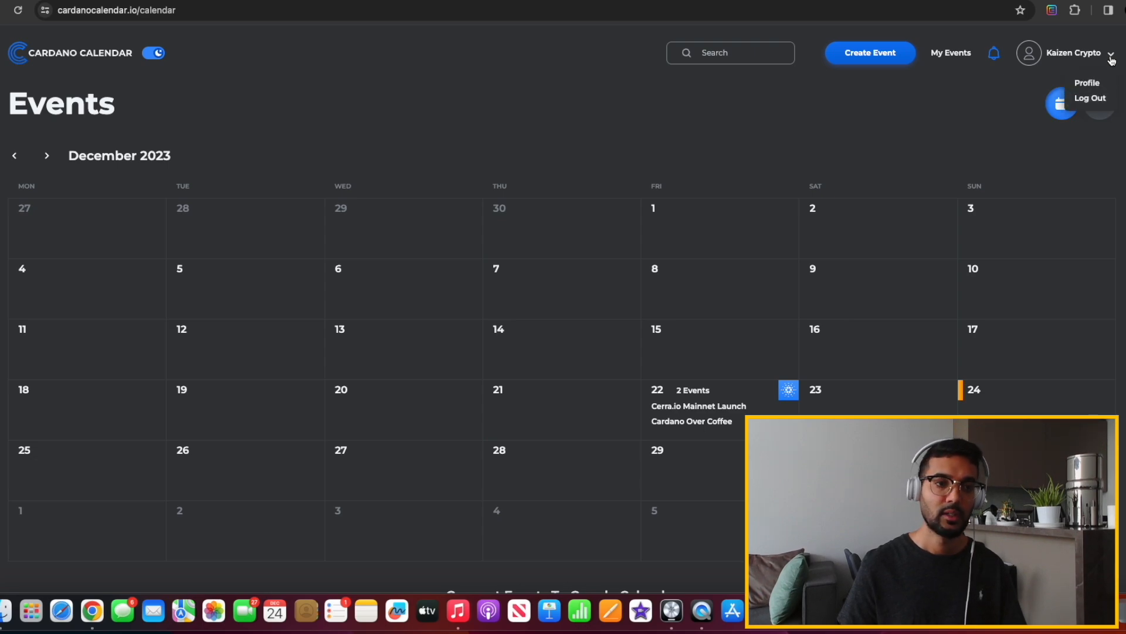
pyautogui.click(1088, 84)
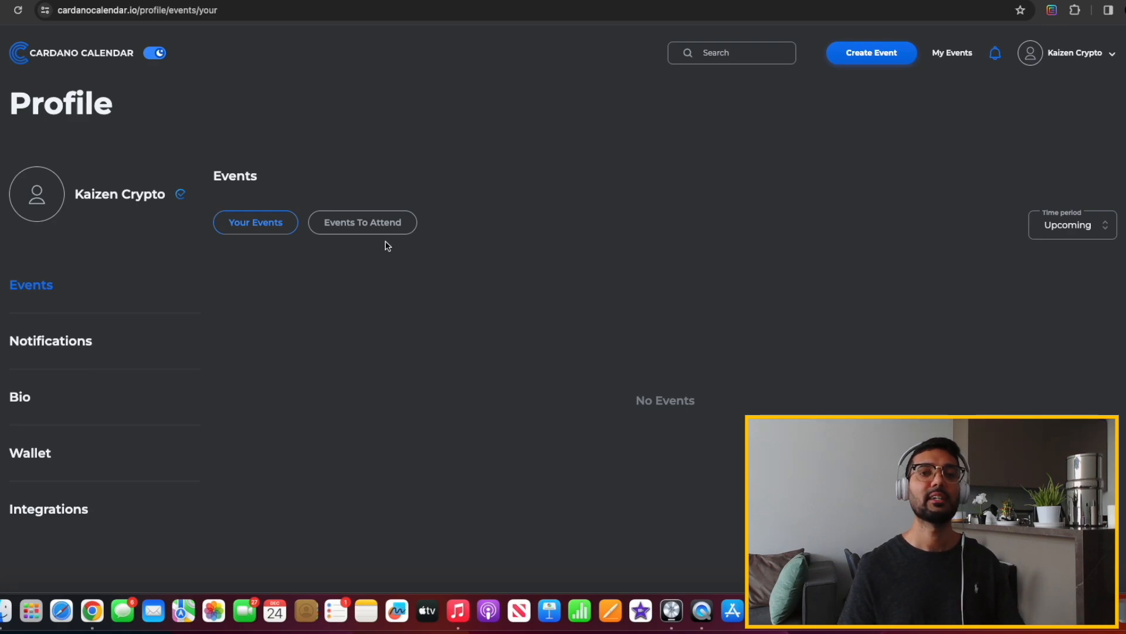
pyautogui.click(368, 227)
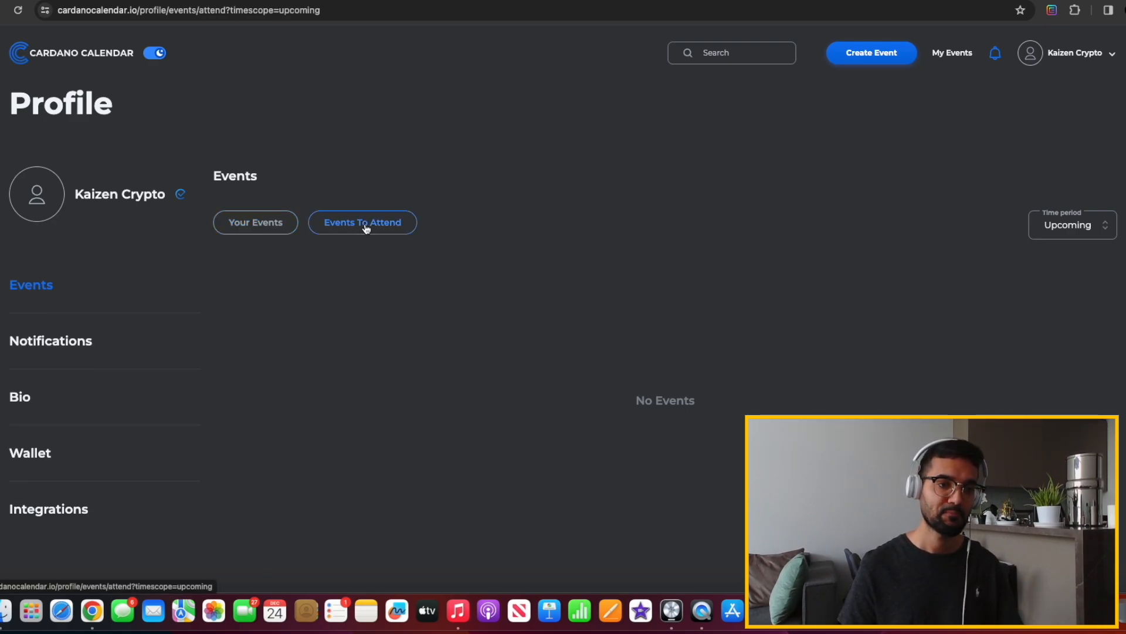
pyautogui.click(57, 410)
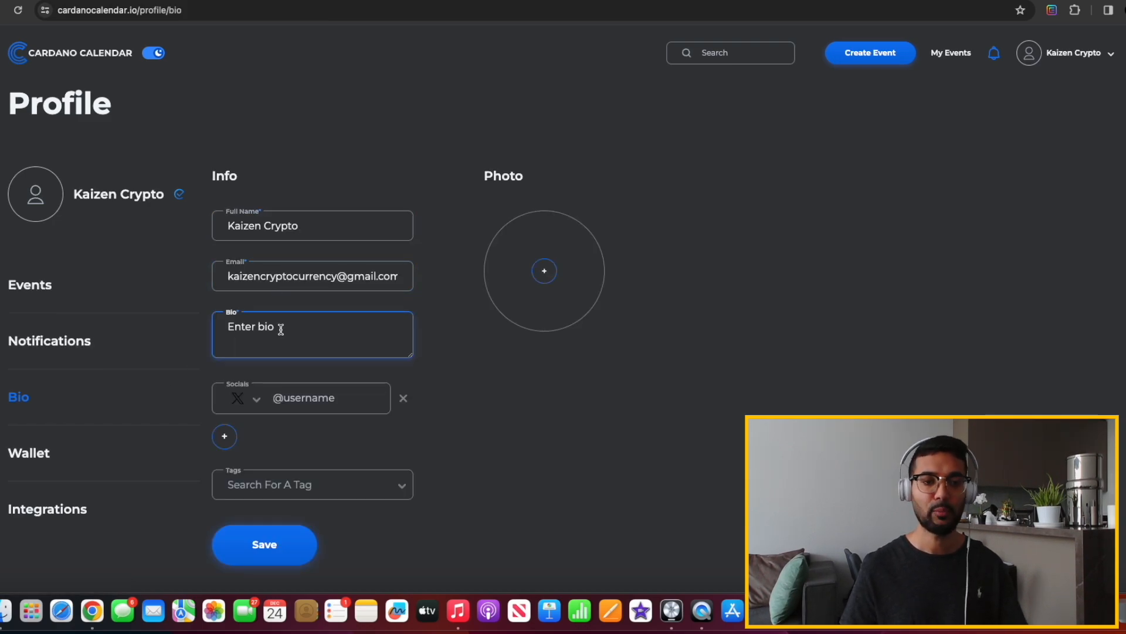
pyautogui.click(51, 528)
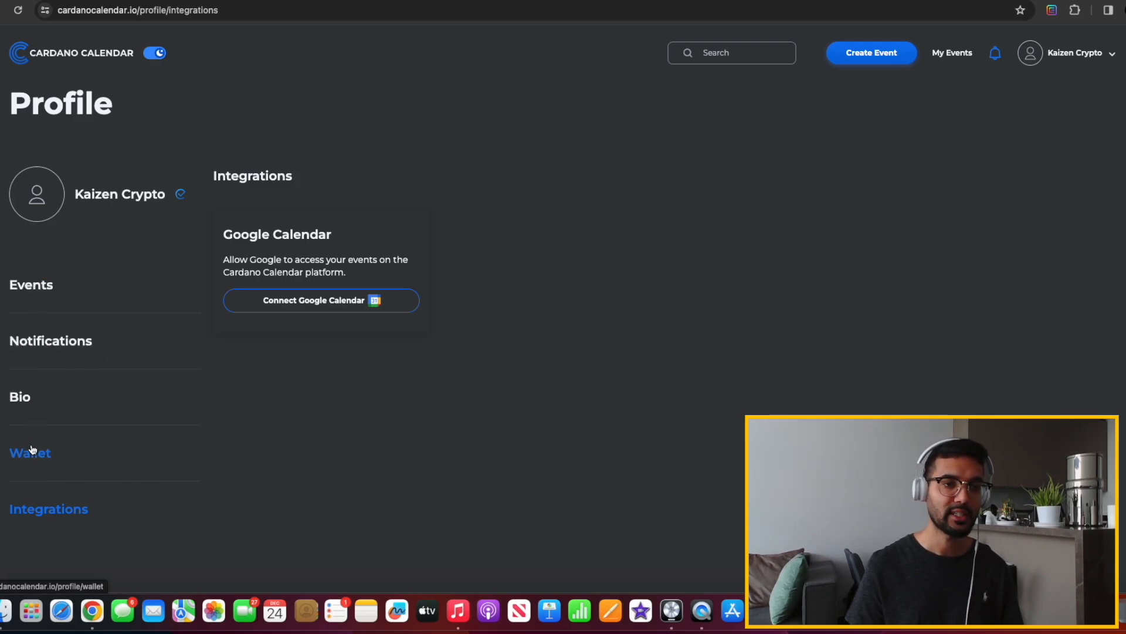
pyautogui.click(48, 303)
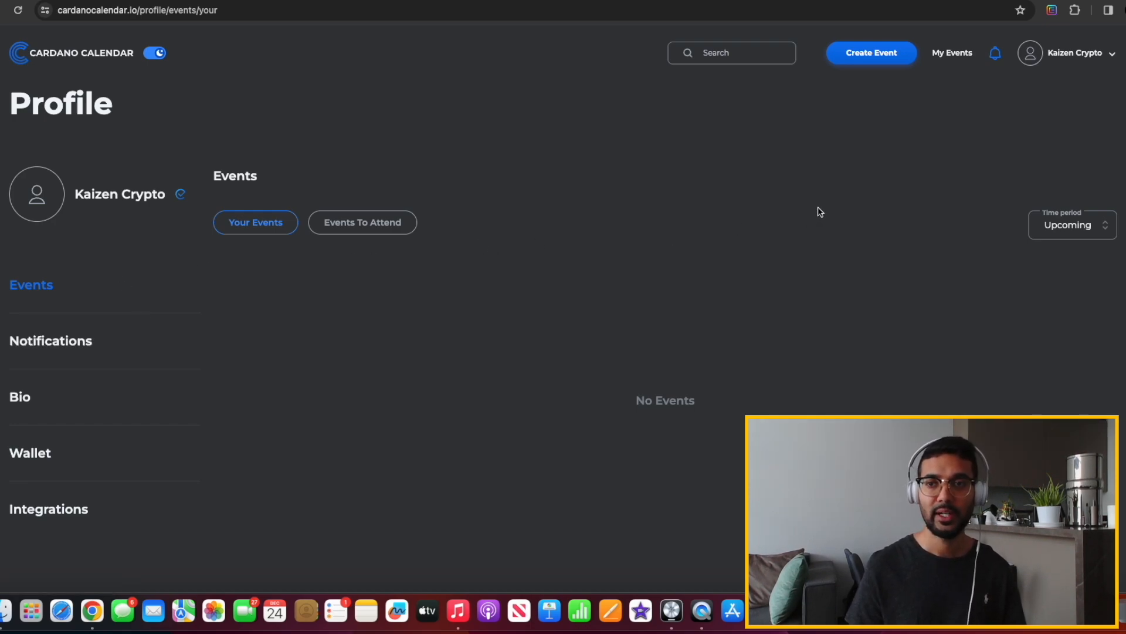
# Start creating a new event and connect the Eternl wallet for the Featured Event type
pyautogui.click(875, 54)
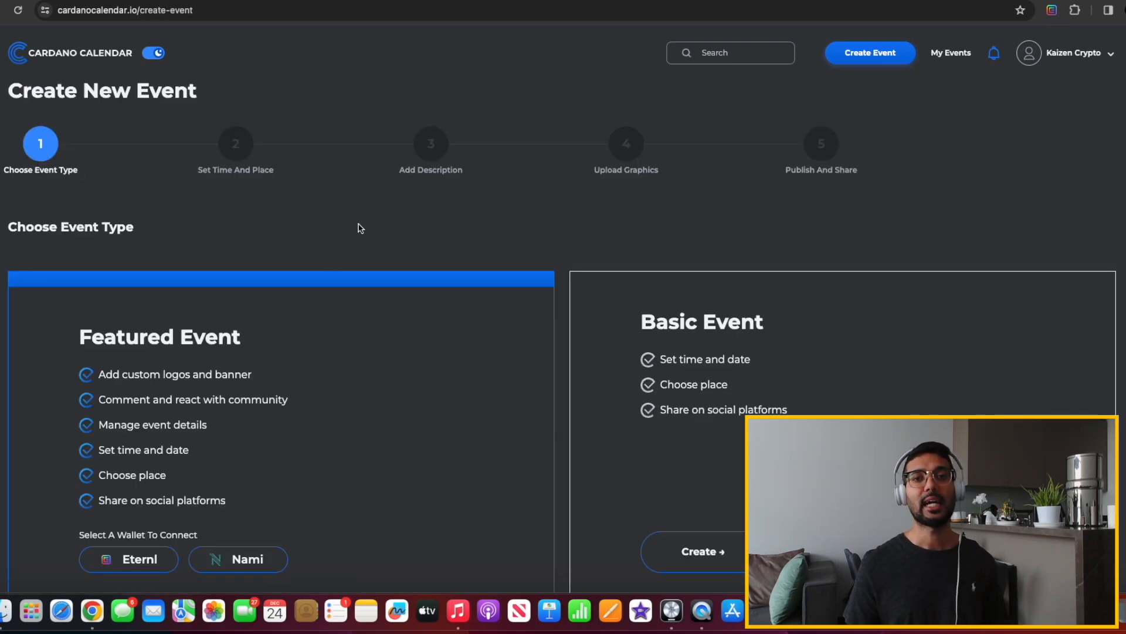
pyautogui.scroll(-2, 361, 228)
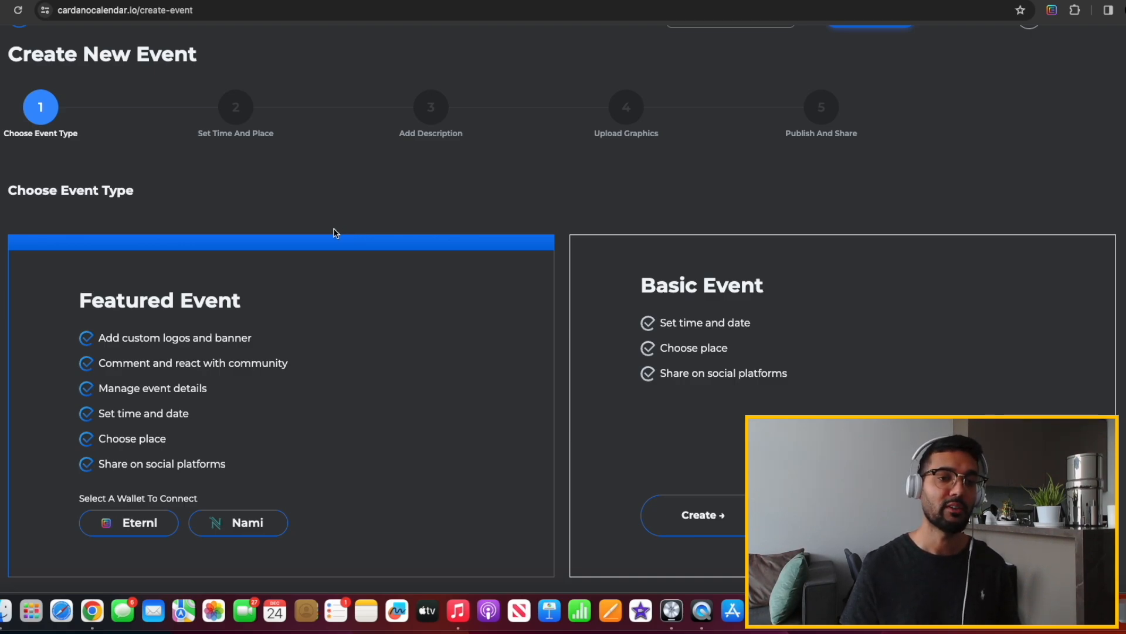
pyautogui.scroll(-2, 294, 257)
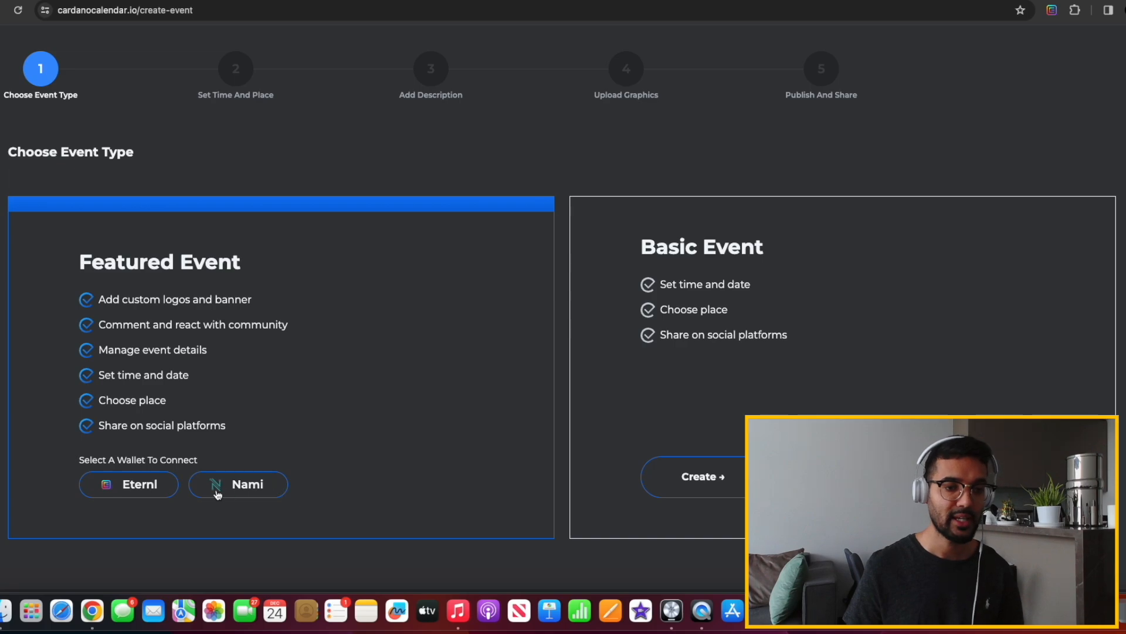
pyautogui.click(146, 495)
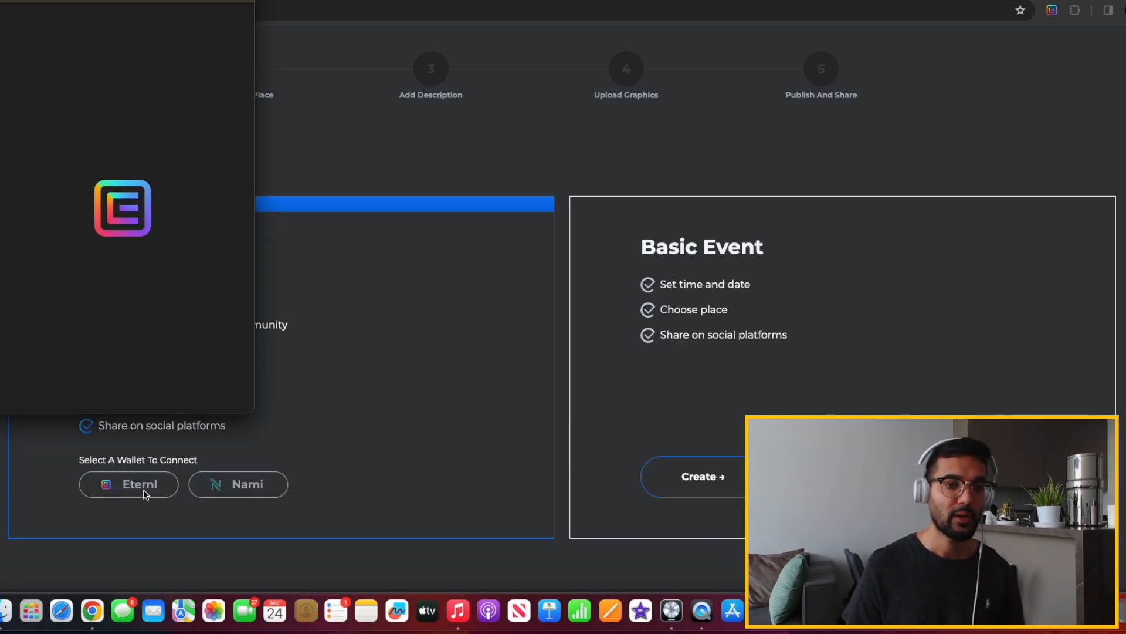
pyautogui.click(183, 387)
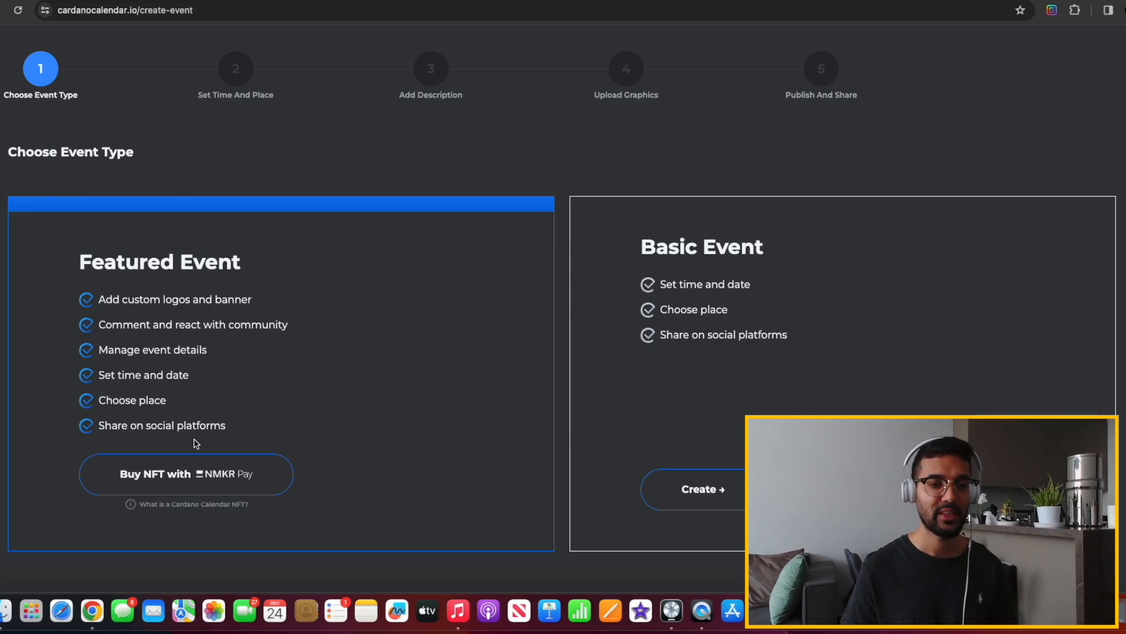
# Open the NFT purchase with NMKR Pay, accept all cookies, and connect Eternl as the payment wallet with access granted
pyautogui.click(183, 487)
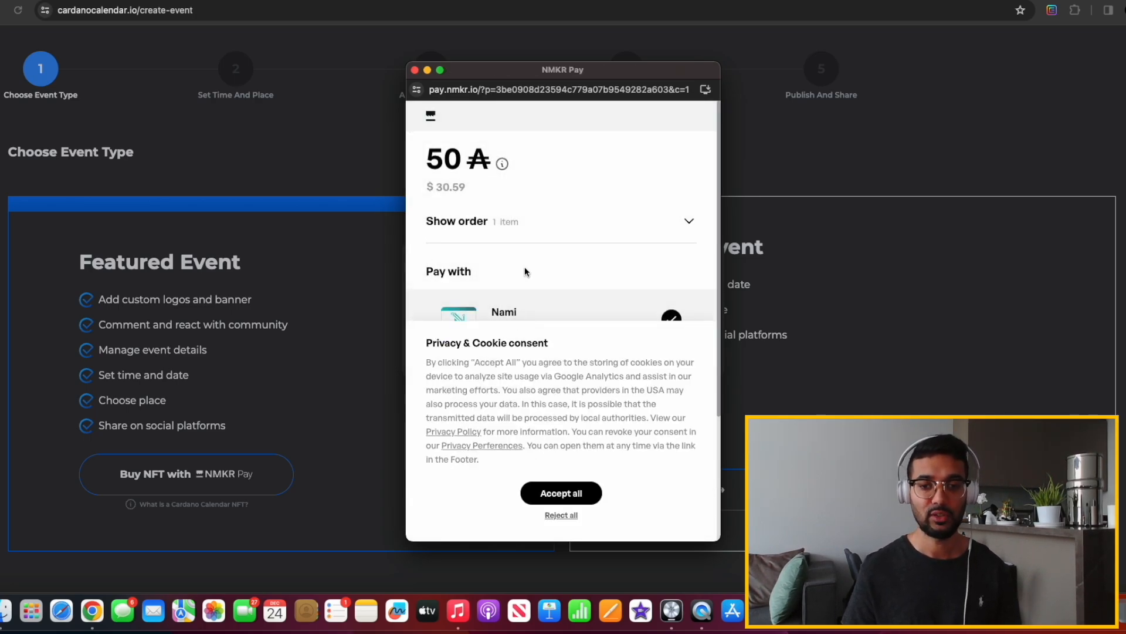
pyautogui.click(559, 494)
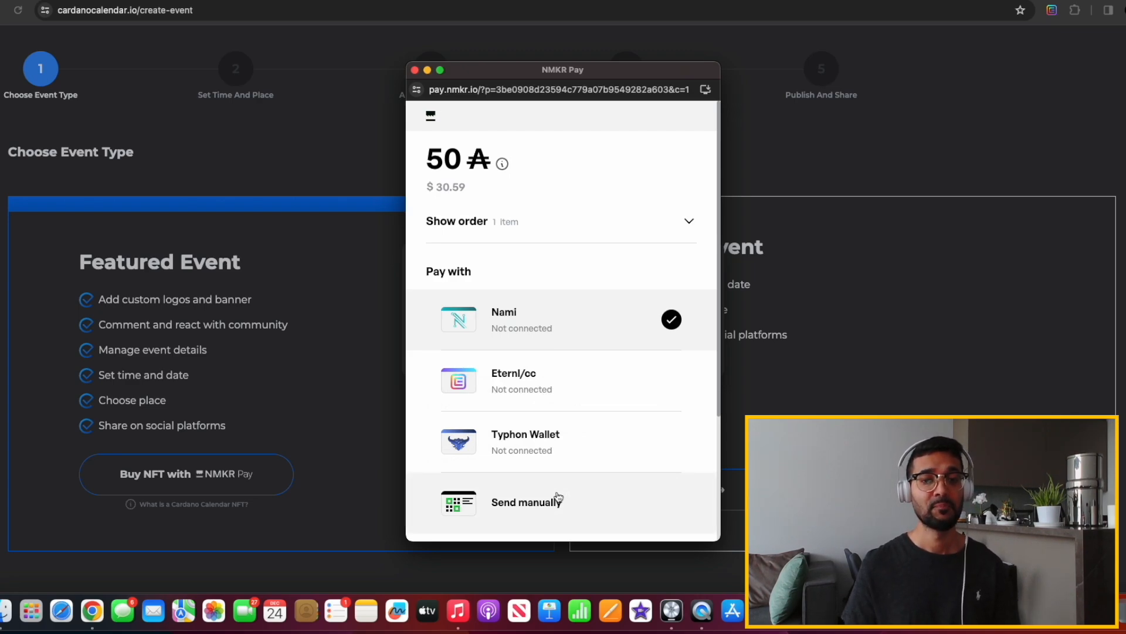
pyautogui.click(571, 396)
pyautogui.scroll(-3, 570, 397)
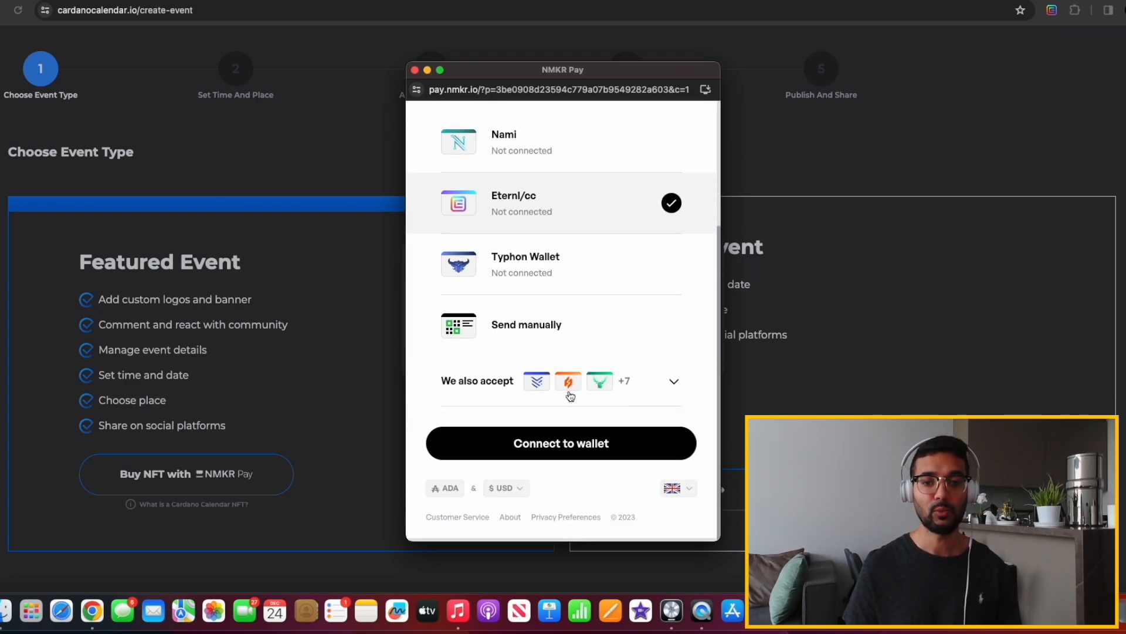
pyautogui.click(530, 457)
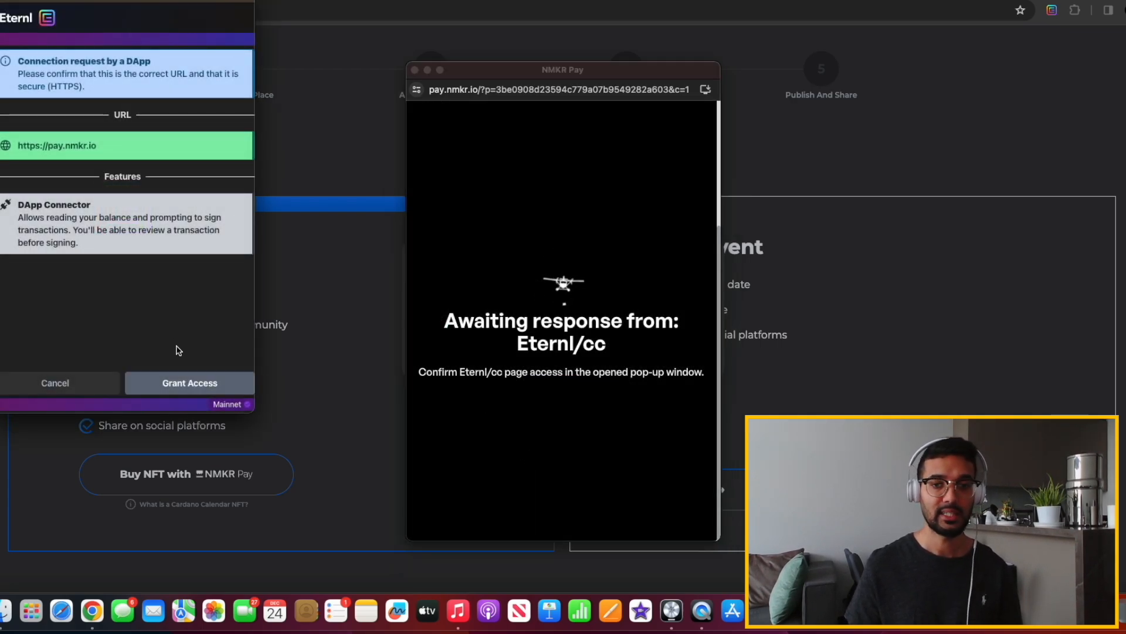
pyautogui.click(181, 384)
# Agree to the purchase's Terms & Conditions and complete the captcha by selecting the three elephant images
pyautogui.click(434, 300)
pyautogui.click(445, 350)
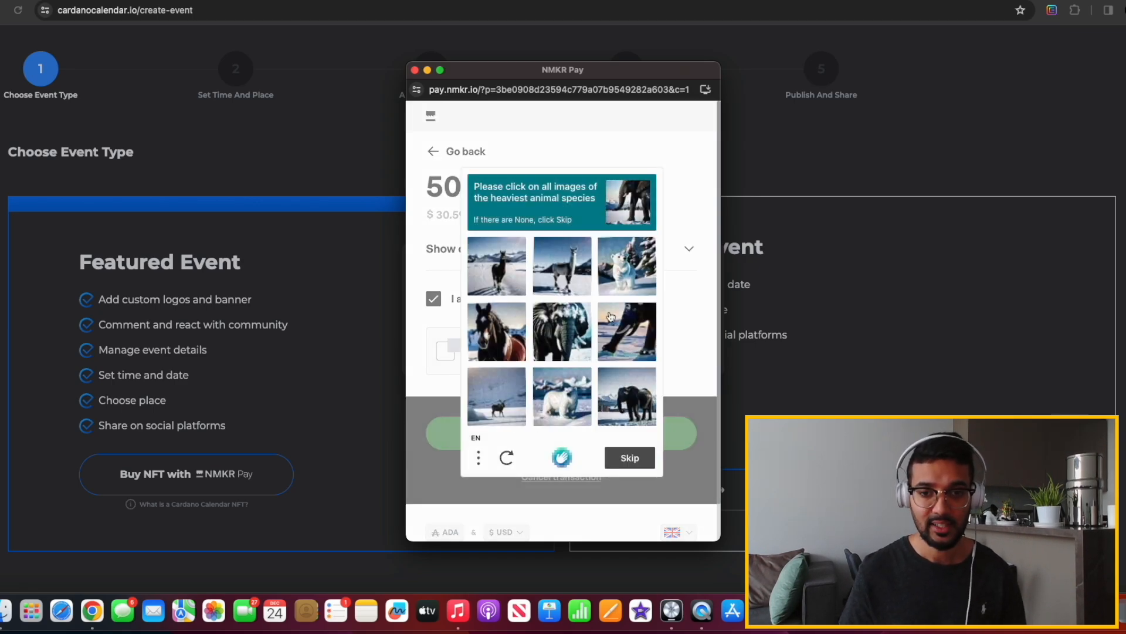
pyautogui.click(548, 351)
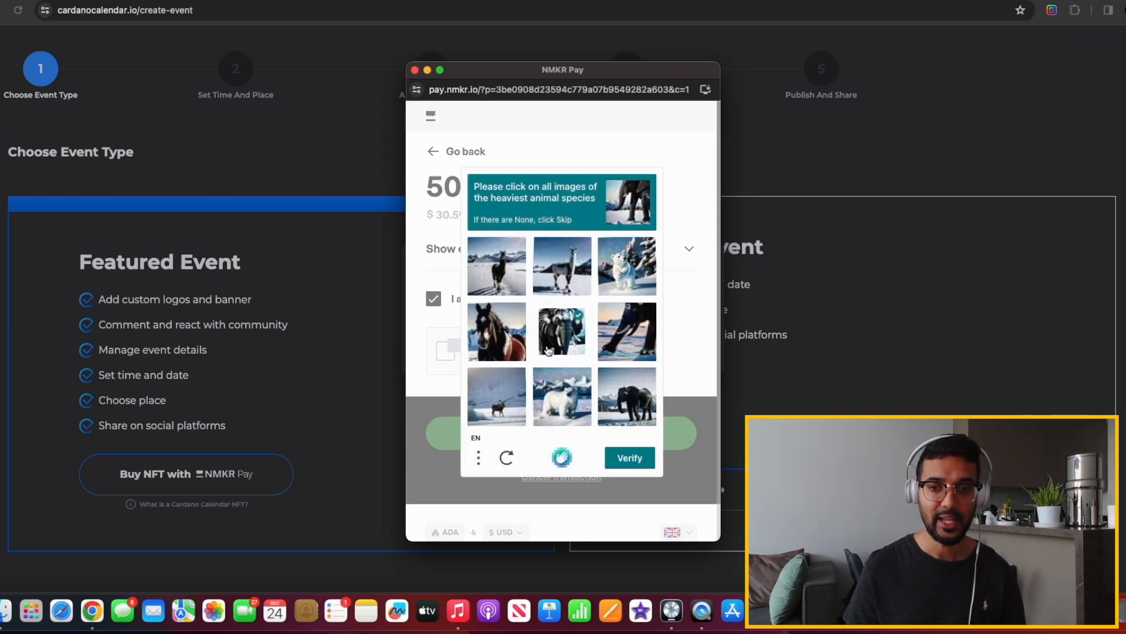
pyautogui.click(635, 418)
pyautogui.click(642, 327)
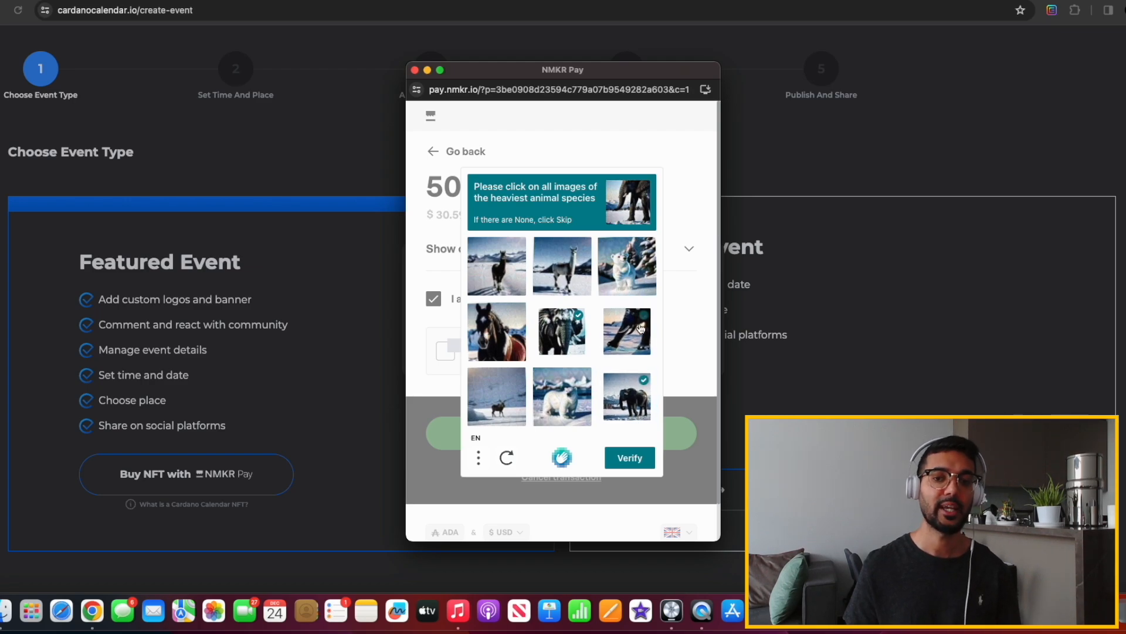
pyautogui.click(630, 463)
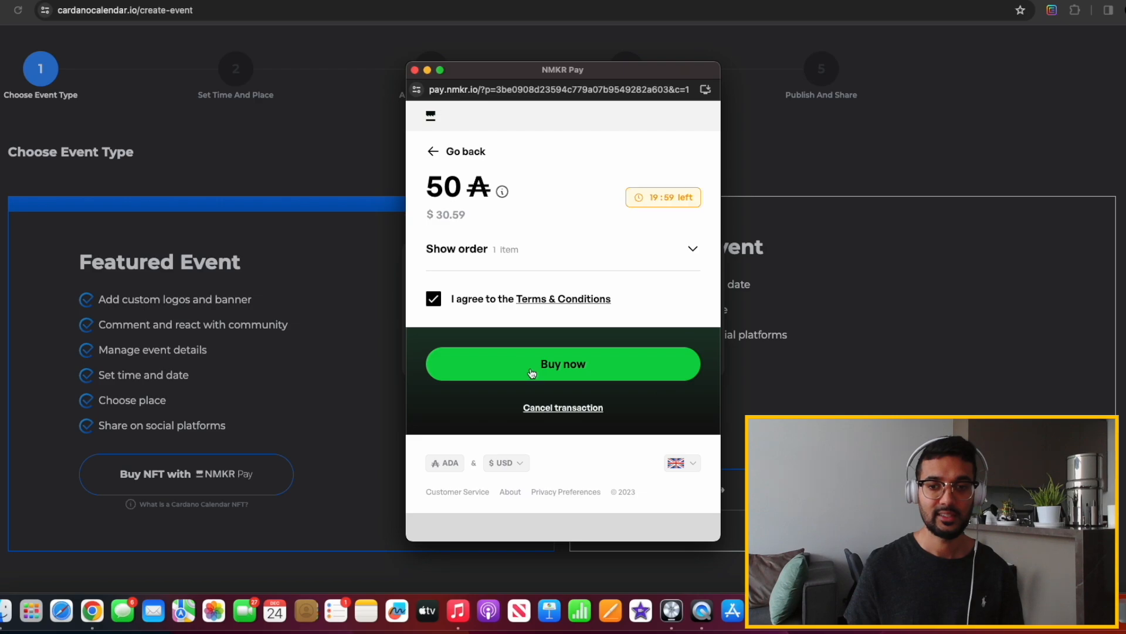
# Buy the NFT and sign the transaction in Eternl with the wallet spending password
pyautogui.click(532, 373)
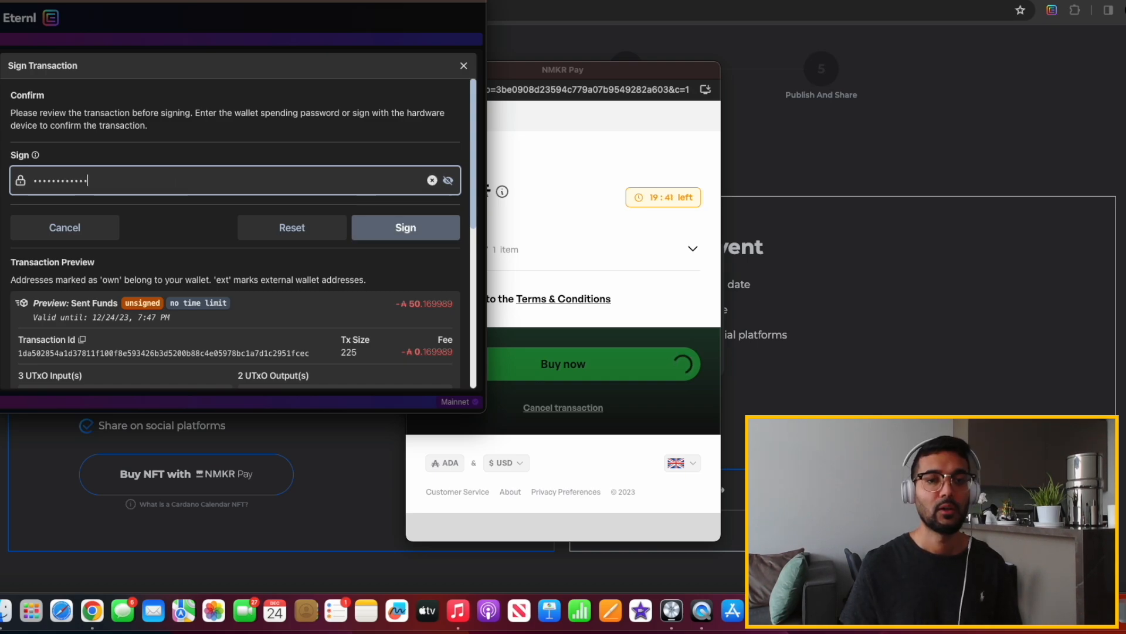
pyautogui.click(390, 235)
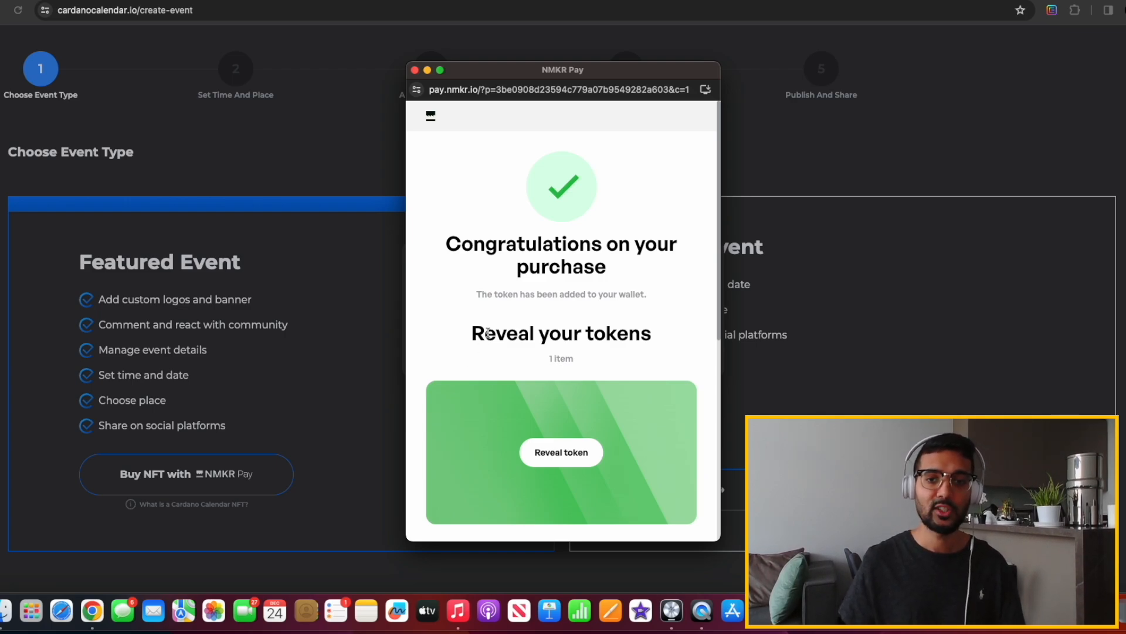
# Reveal the purchased token on the purchase confirmation and return to the event type choice
pyautogui.scroll(-1, 478, 352)
pyautogui.scroll(1, 489, 359)
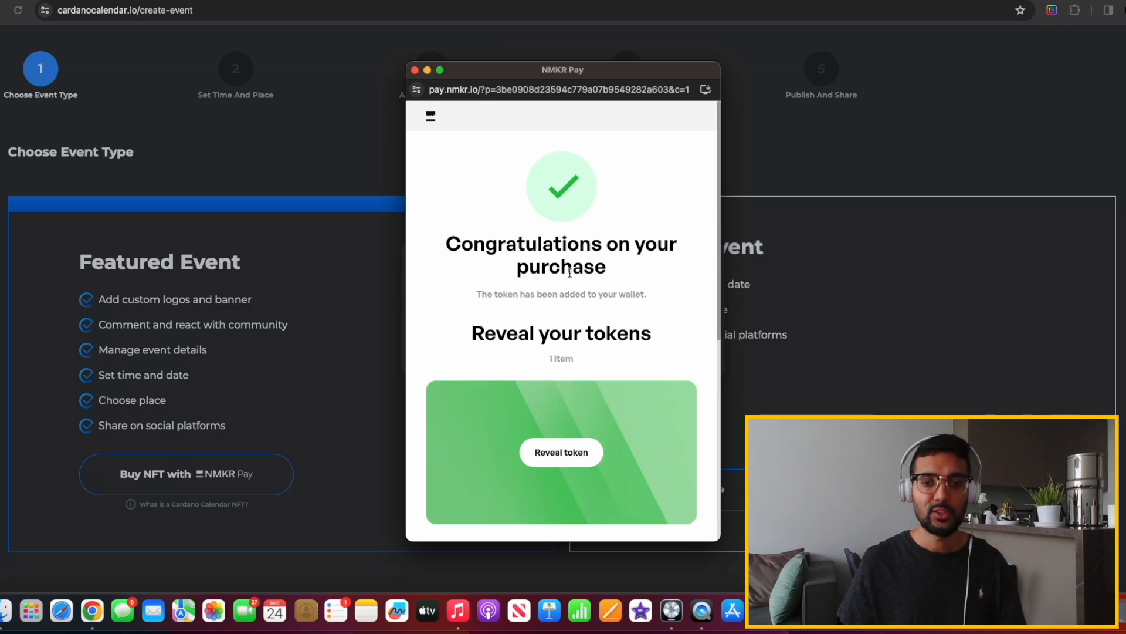
pyautogui.scroll(-2, 540, 305)
pyautogui.click(558, 389)
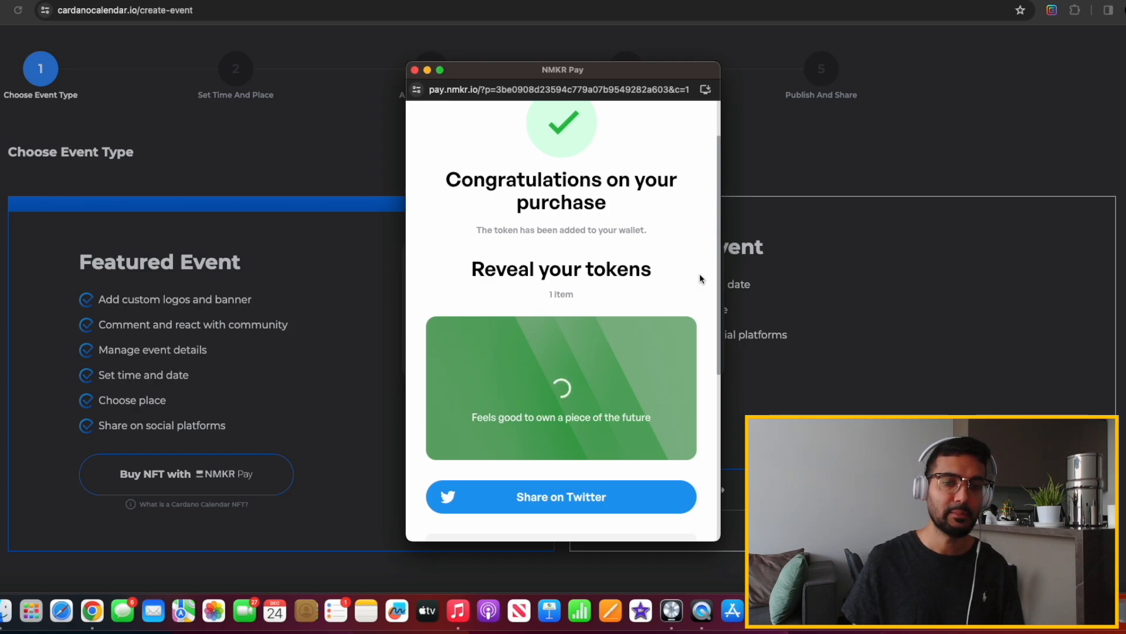
pyautogui.scroll(-4, 700, 278)
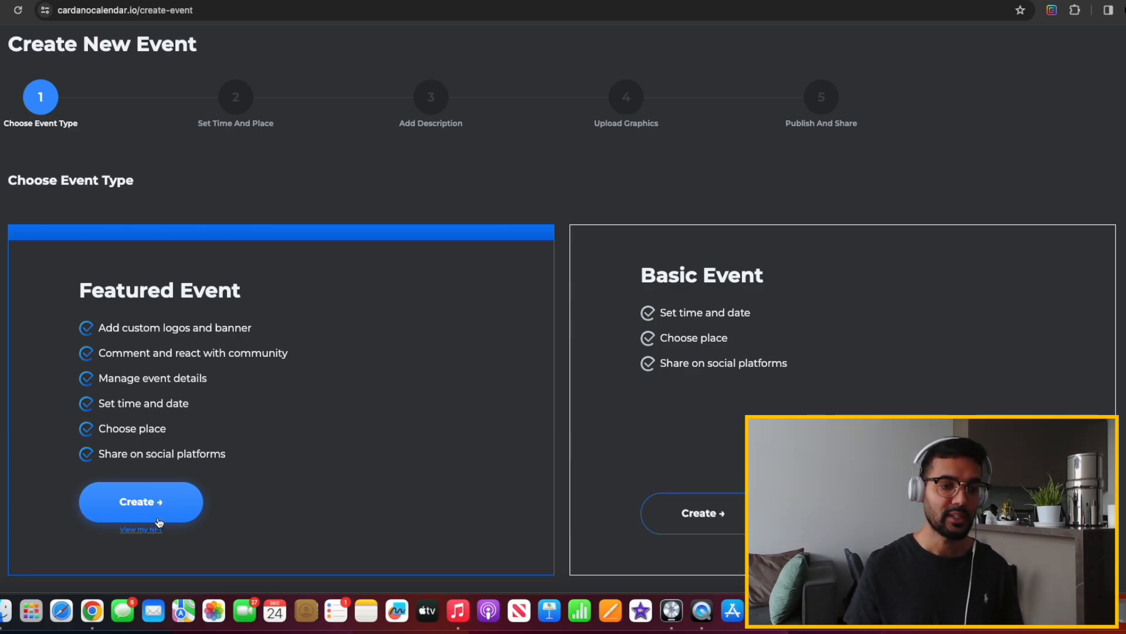
# Create a Featured Event and set its location type to Offline
pyautogui.click(160, 515)
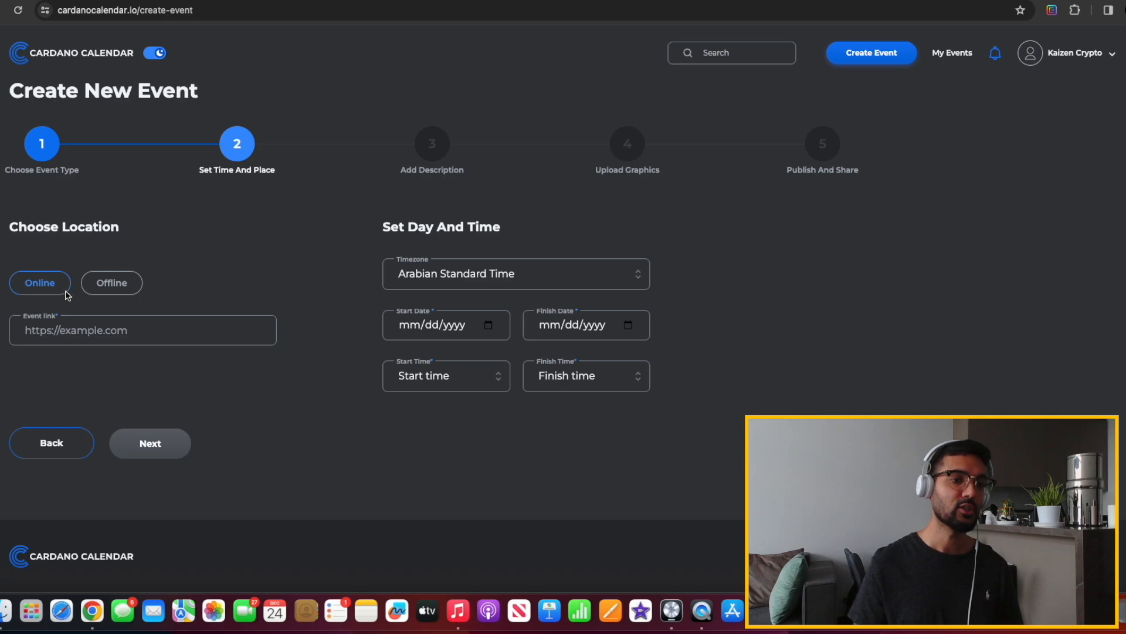
pyautogui.click(103, 293)
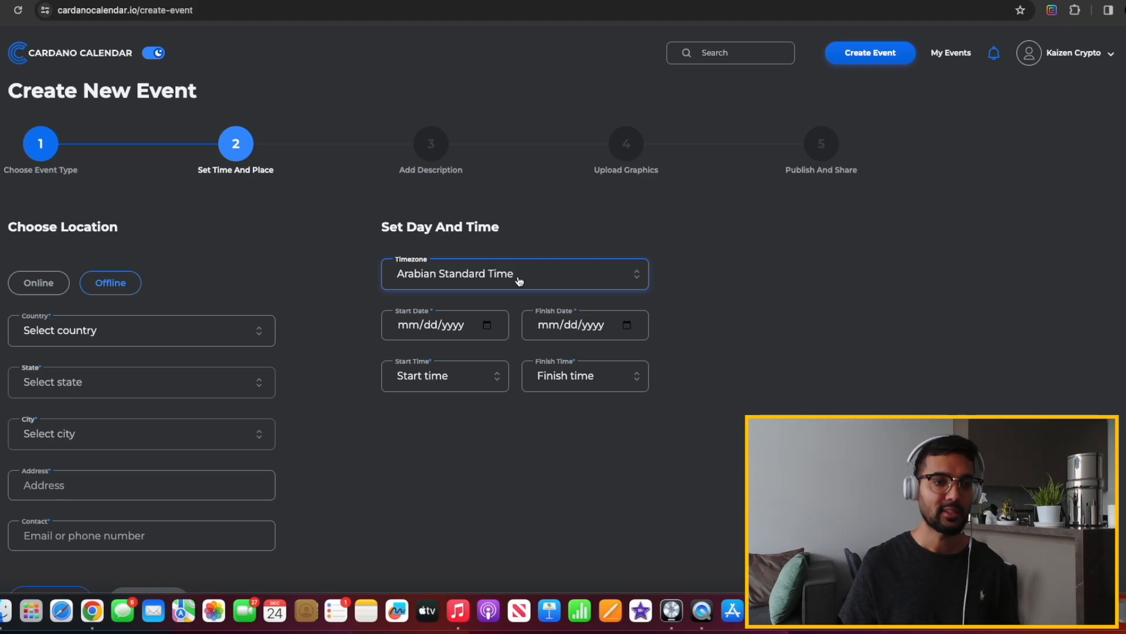
# Set the event's location type to Online and check the Cardano Over Coffee Linktree page for an event link
pyautogui.click(57, 287)
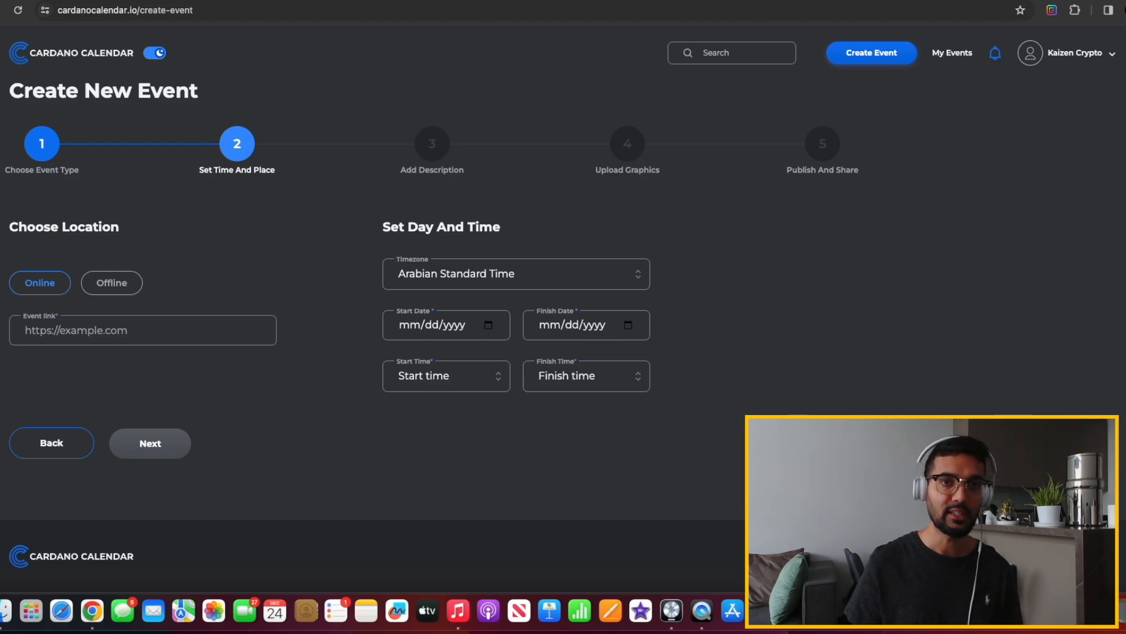
pyautogui.click(305, 0)
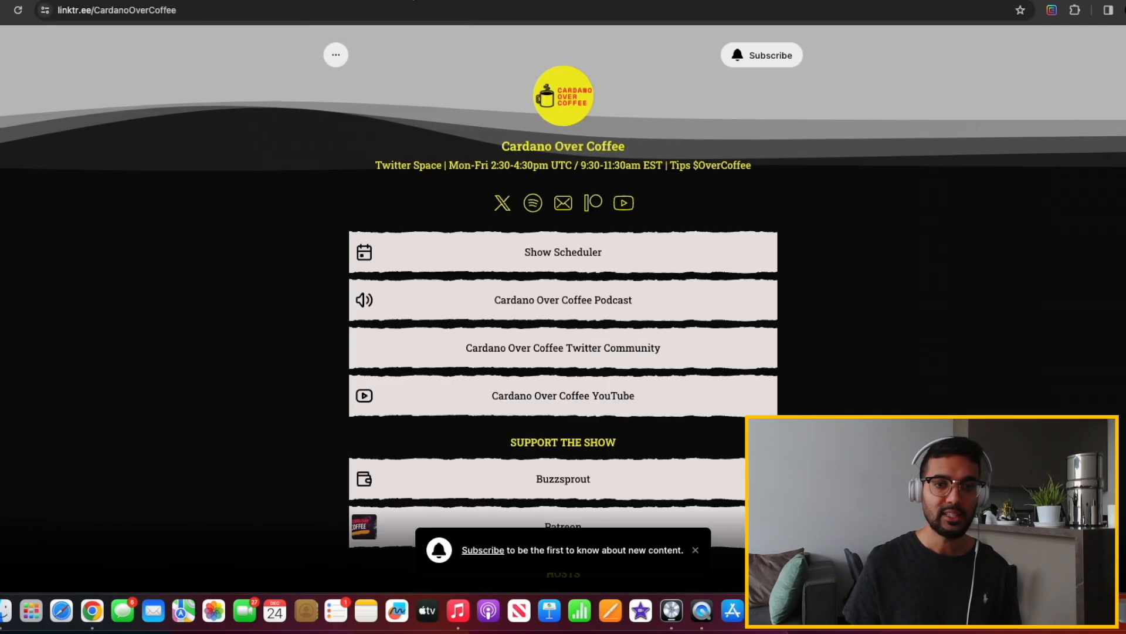
pyautogui.click(274, 0)
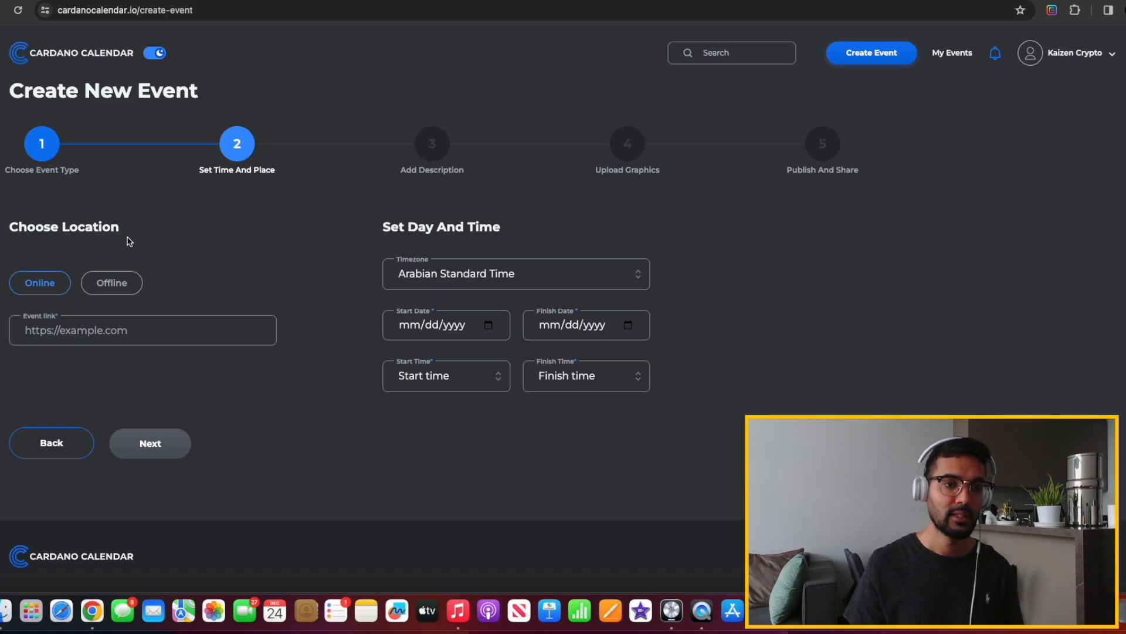
pyautogui.click(91, 331)
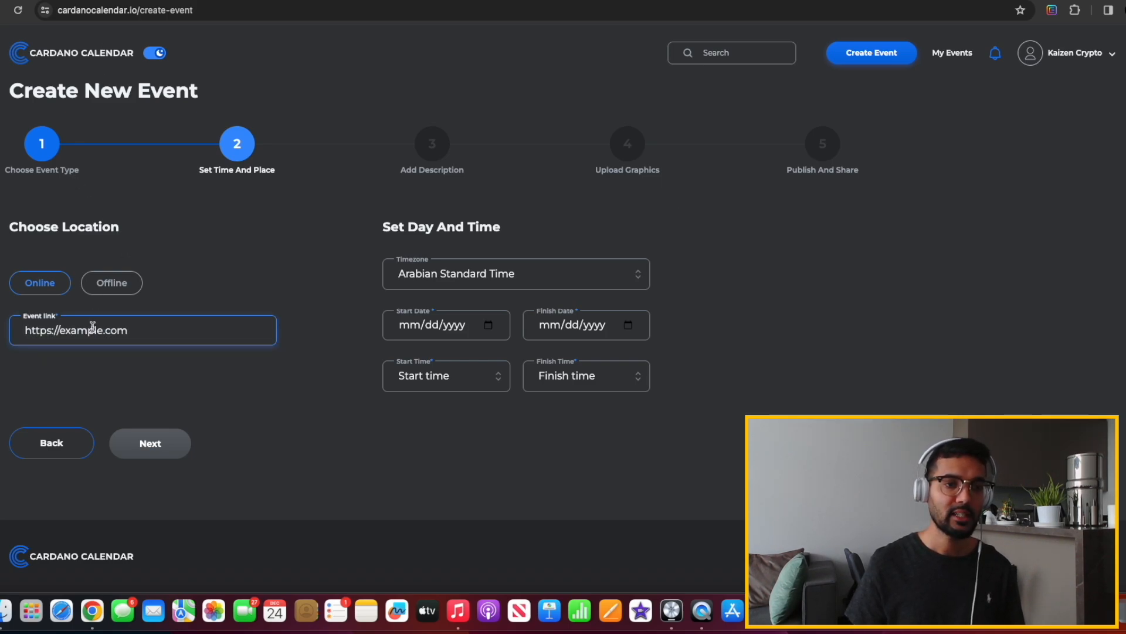
# Copy the web address of the Cardano Over Coffee podcast page on Buzzsprout
pyautogui.click(181, 254)
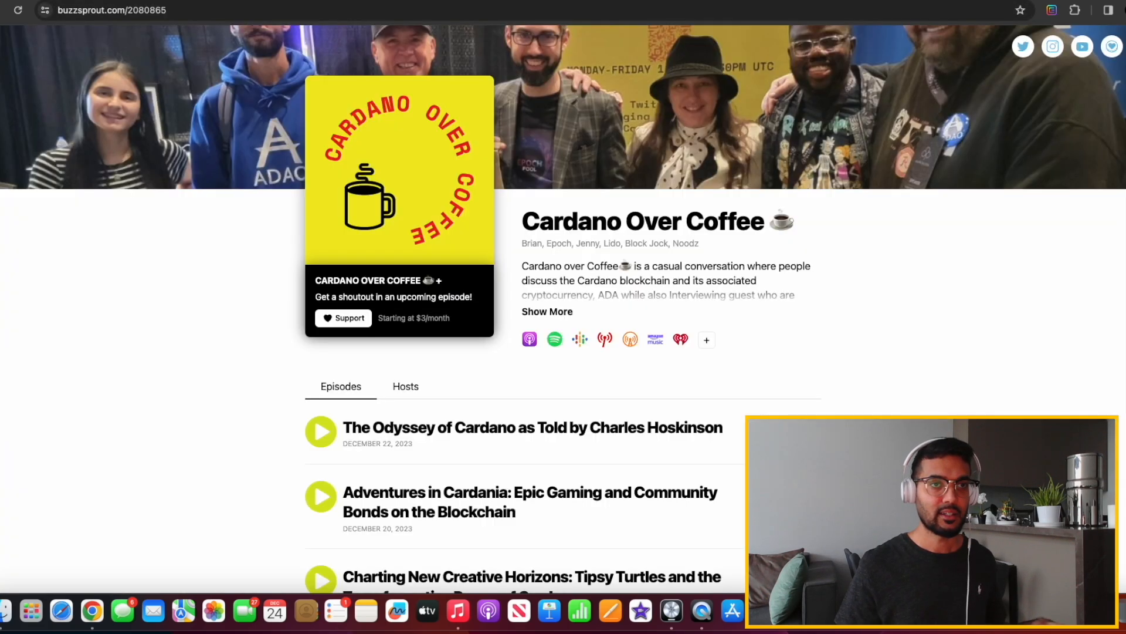
pyautogui.doubleClick(367, 15)
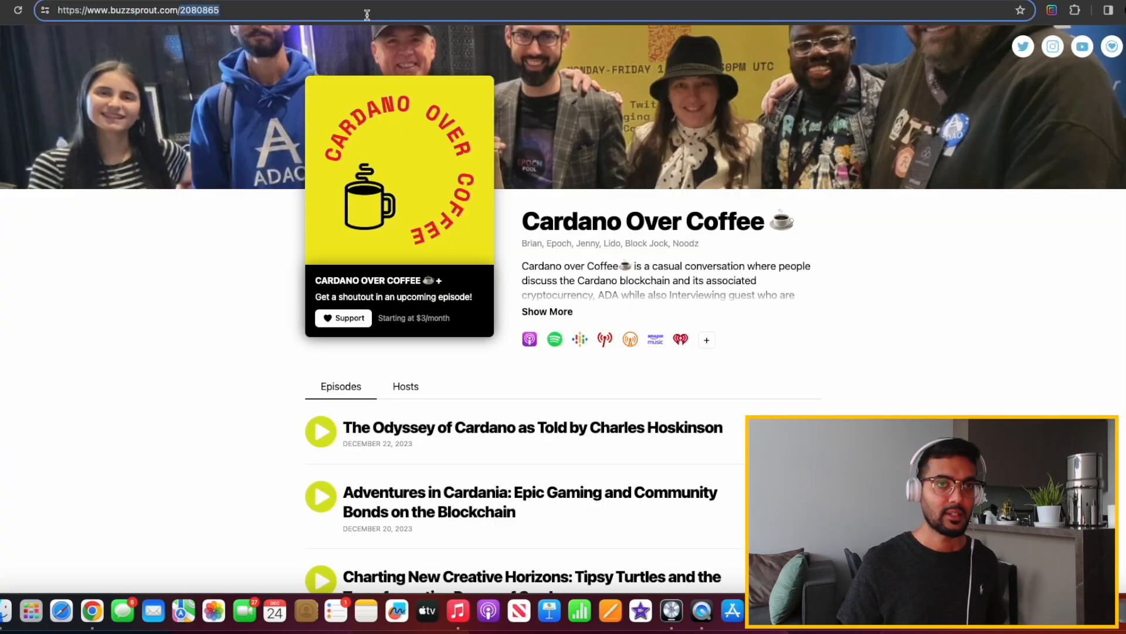
pyautogui.tripleClick(362, 13)
pyautogui.press('super+c')
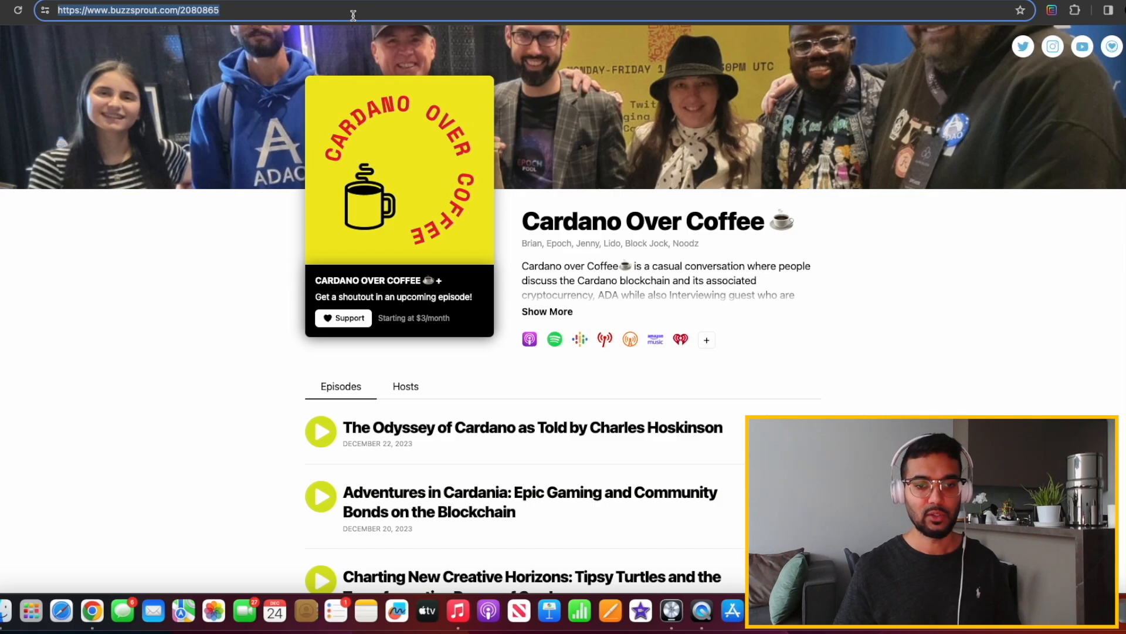
pyautogui.scroll(-5, 192, 362)
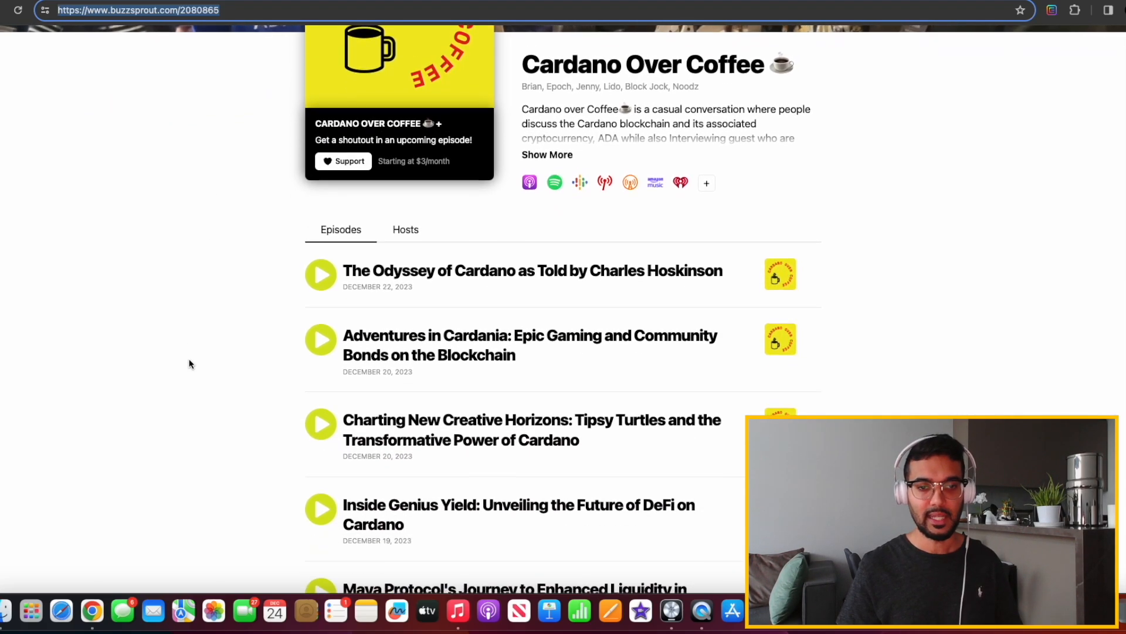
pyautogui.scroll(-2, 191, 363)
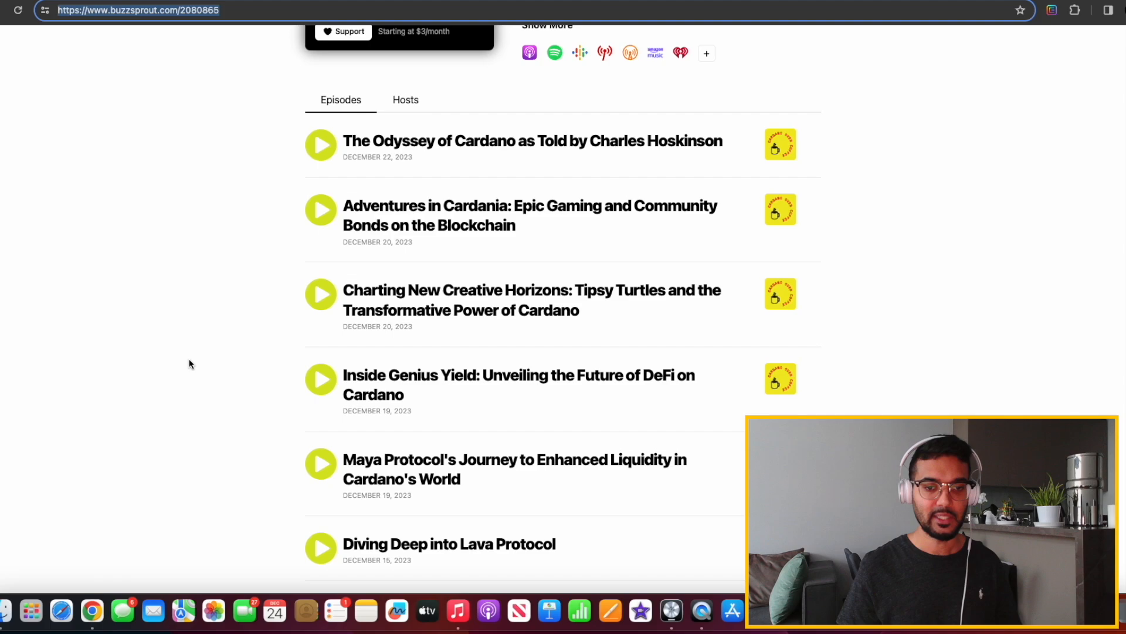
pyautogui.scroll(5, 191, 364)
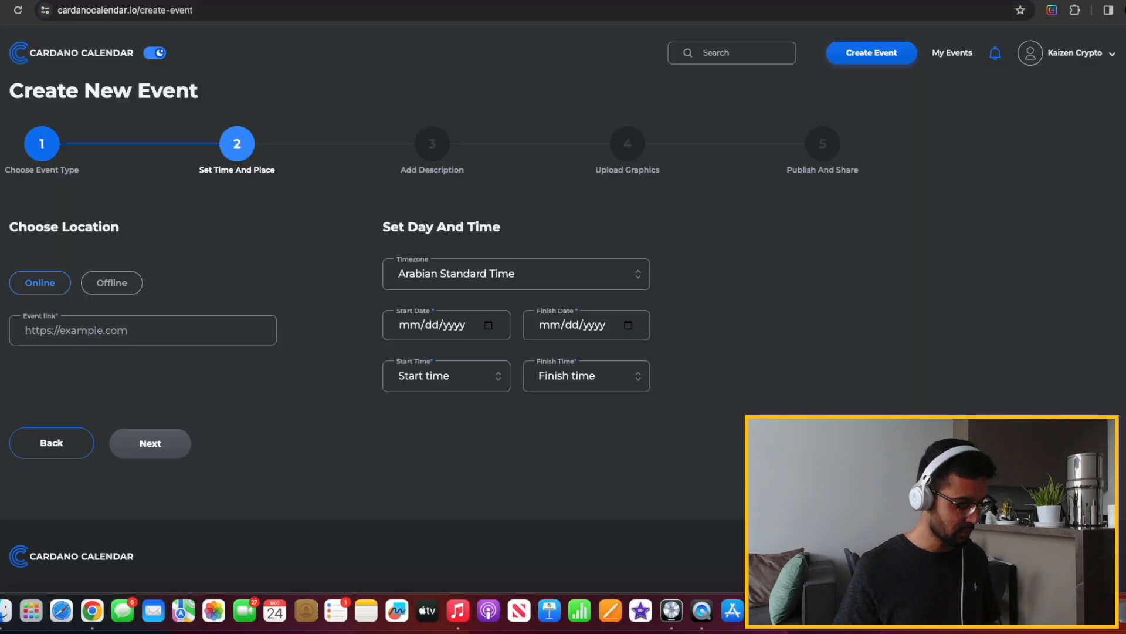
pyautogui.click(89, 323)
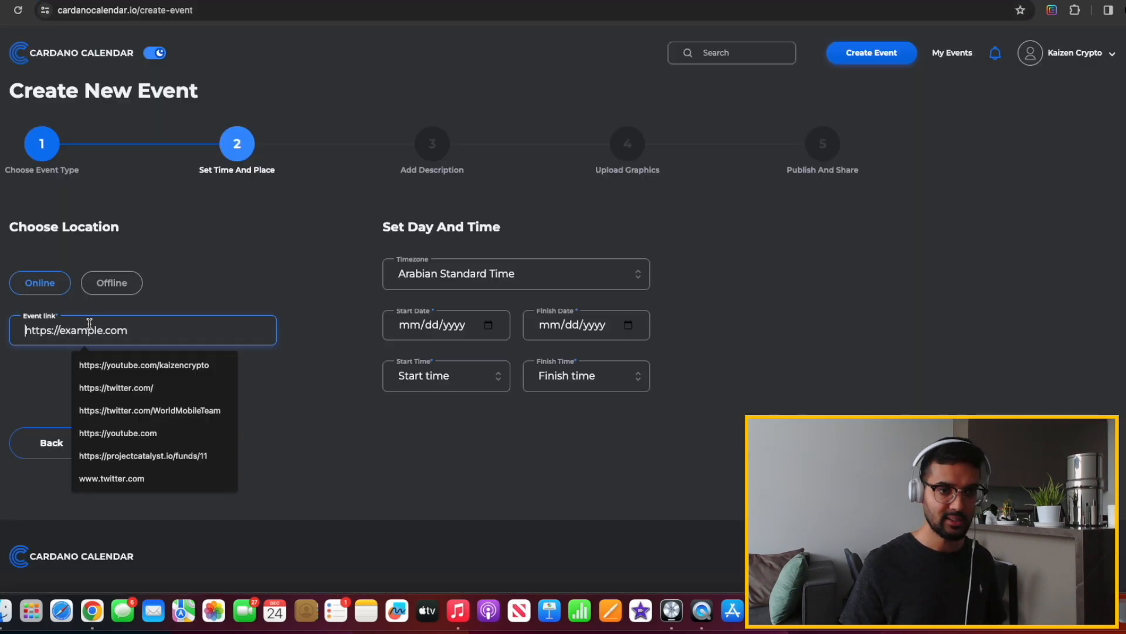
pyautogui.press('super+v')
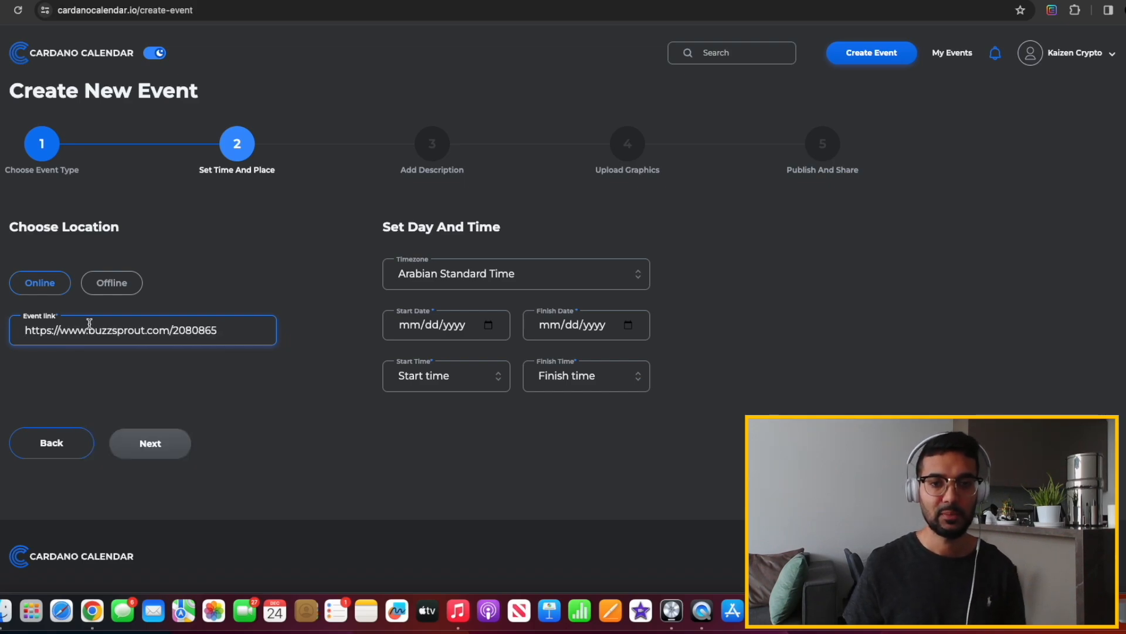
pyautogui.click(209, 283)
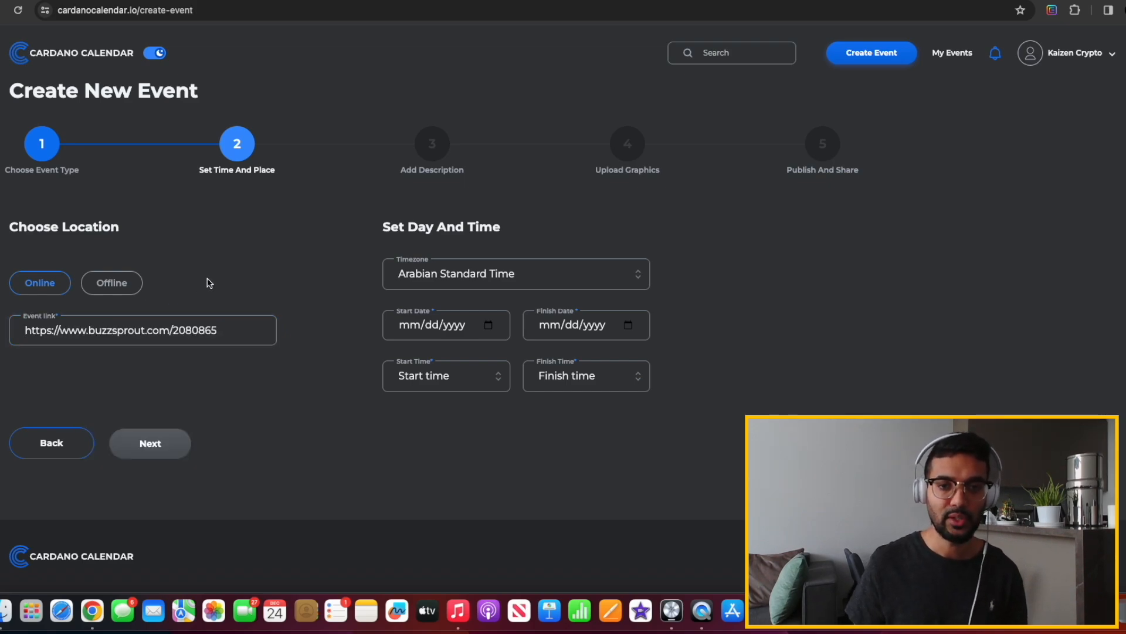
# Set the event's timezone to (UTC) Coordinated Universal Time
pyautogui.click(459, 283)
pyautogui.scroll(3, 463, 346)
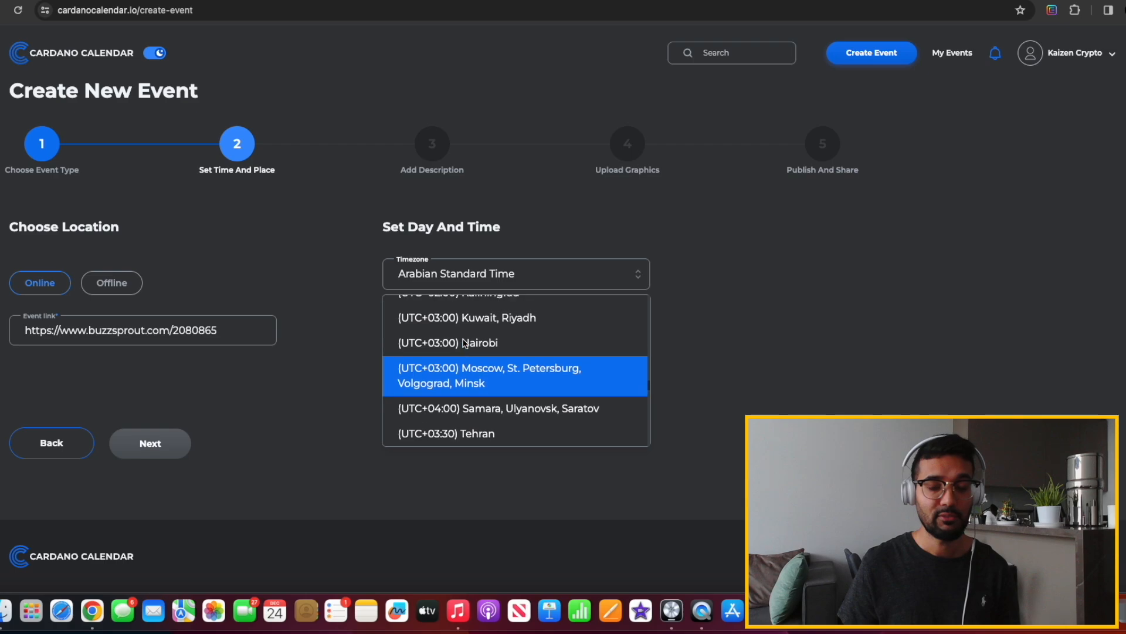
pyautogui.scroll(10, 462, 343)
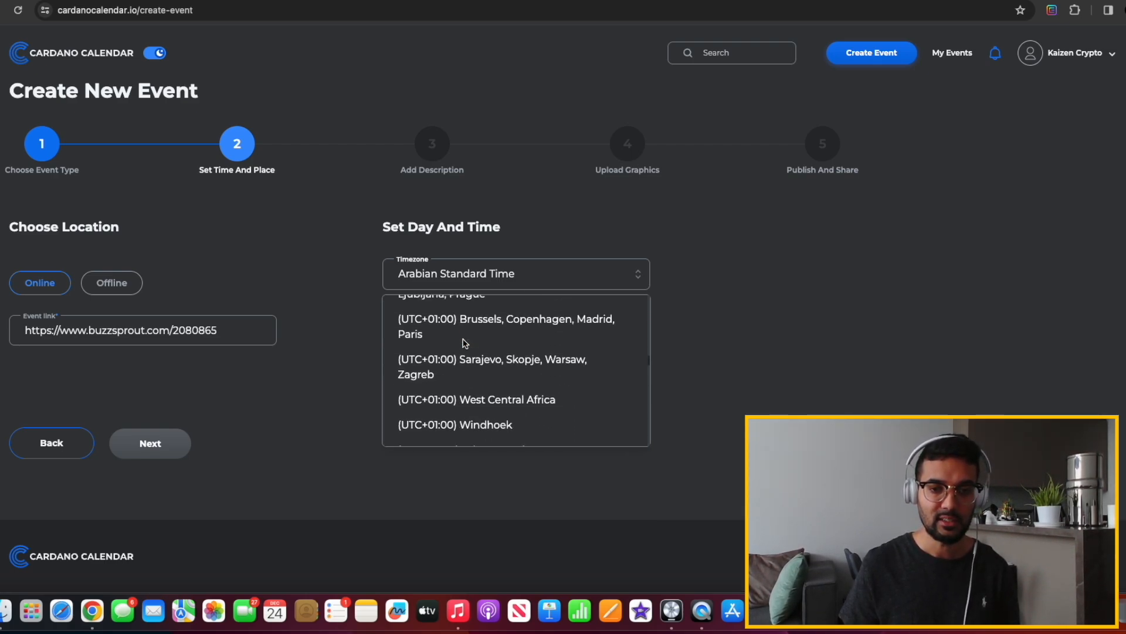
pyautogui.scroll(5, 463, 344)
pyautogui.scroll(-2, 463, 340)
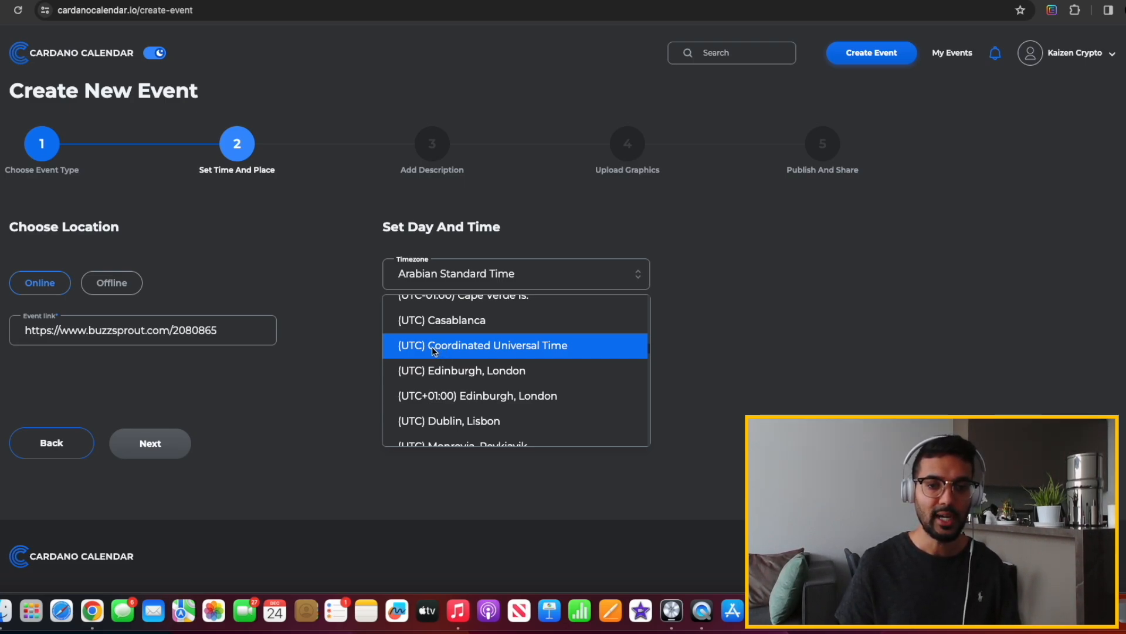
pyautogui.scroll(5, 435, 351)
pyautogui.scroll(-5, 434, 351)
pyautogui.scroll(-1, 434, 351)
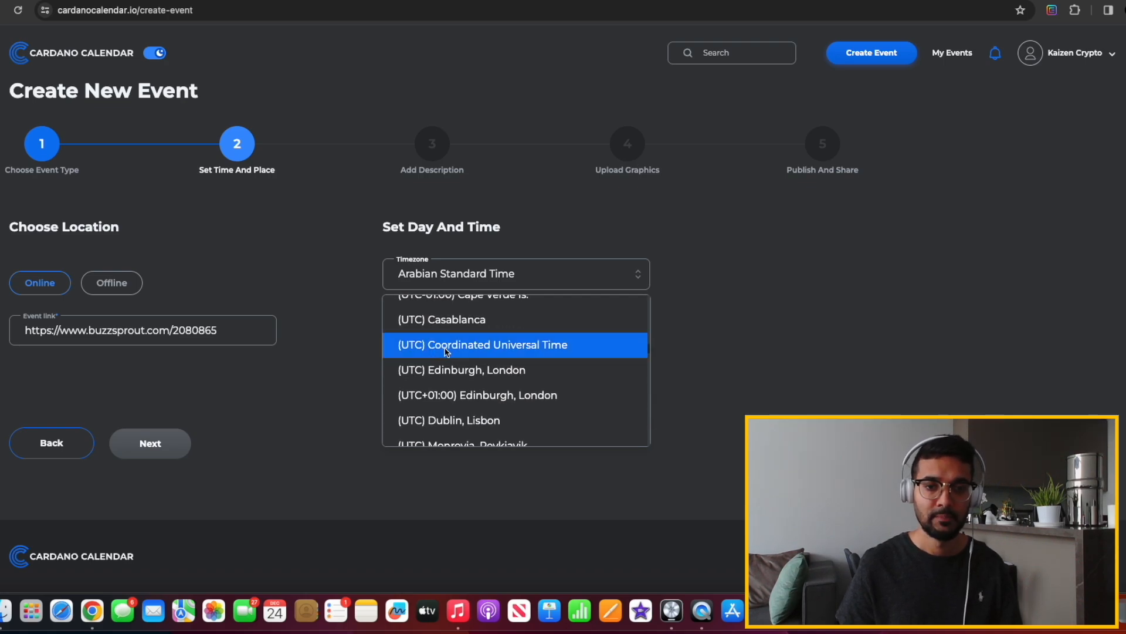
pyautogui.click(434, 351)
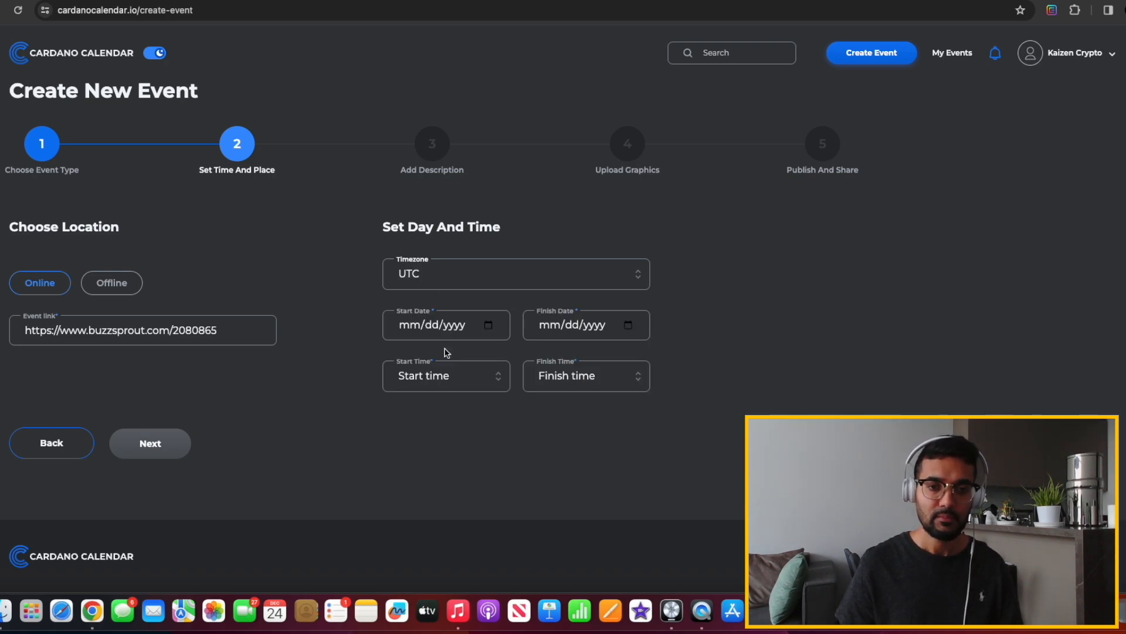
# Set both the start date and the finish date of the event to 12/26/2023
pyautogui.click(490, 329)
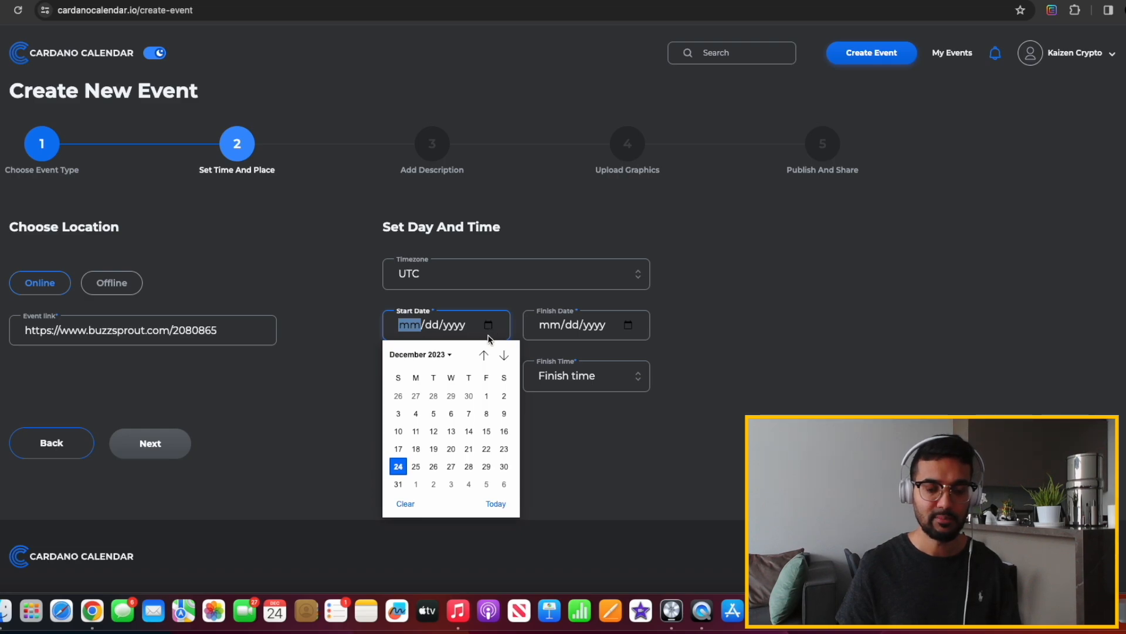
pyautogui.click(433, 474)
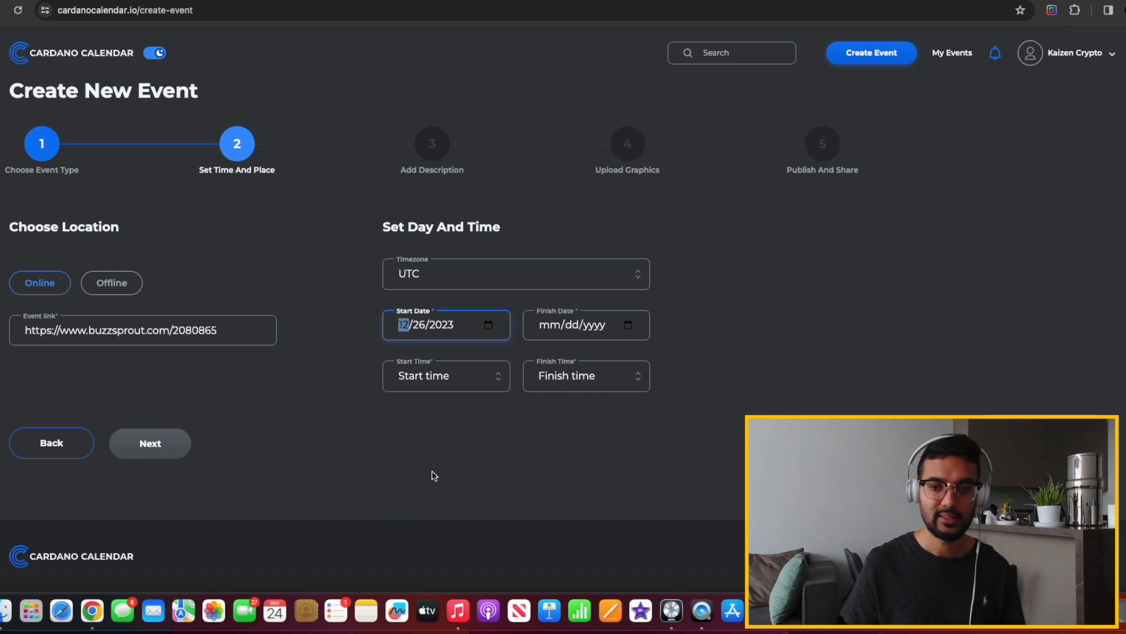
pyautogui.click(633, 330)
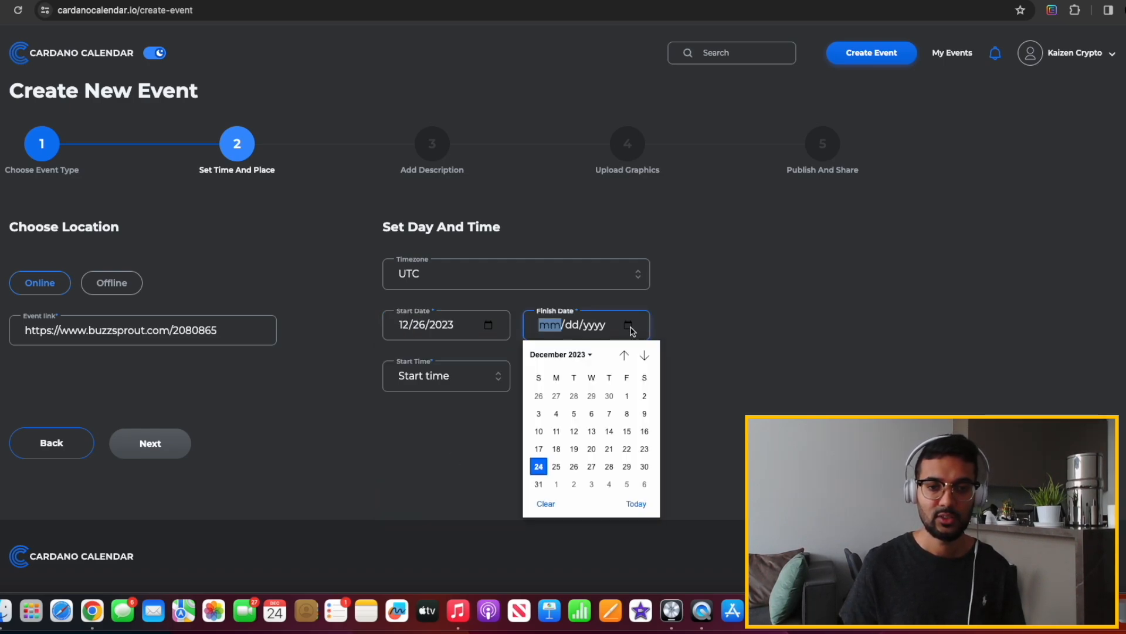
pyautogui.click(576, 467)
# Set the event's start time to 2:30 PM
pyautogui.click(478, 379)
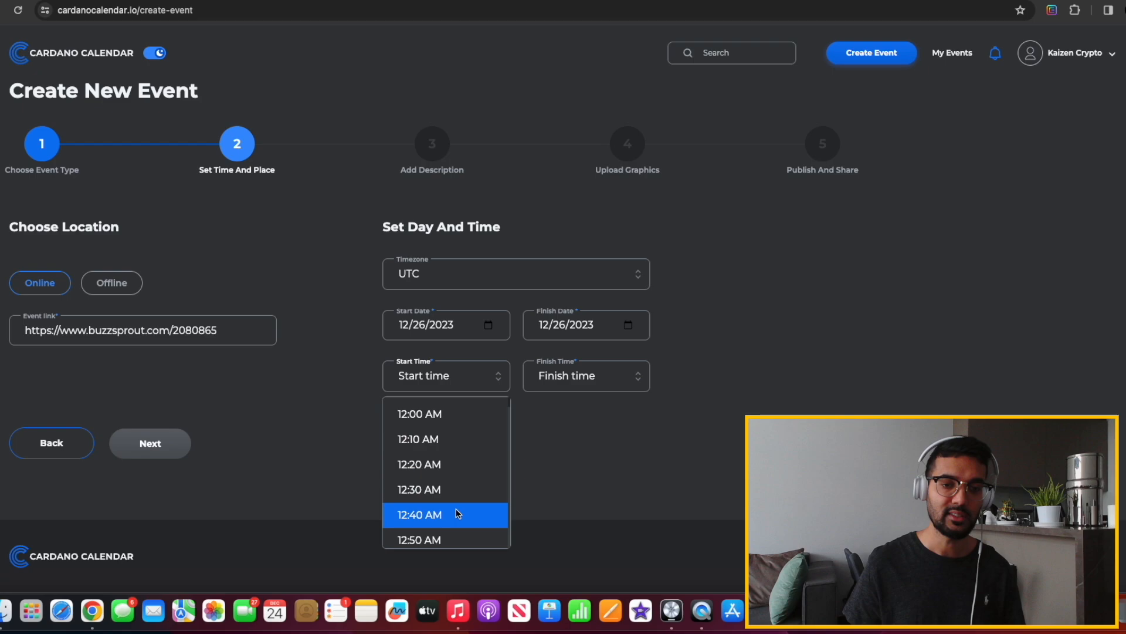
pyautogui.scroll(-3, 458, 512)
pyautogui.scroll(-8, 458, 513)
pyautogui.scroll(1, 458, 513)
pyautogui.scroll(-8, 458, 512)
pyautogui.scroll(-11, 458, 513)
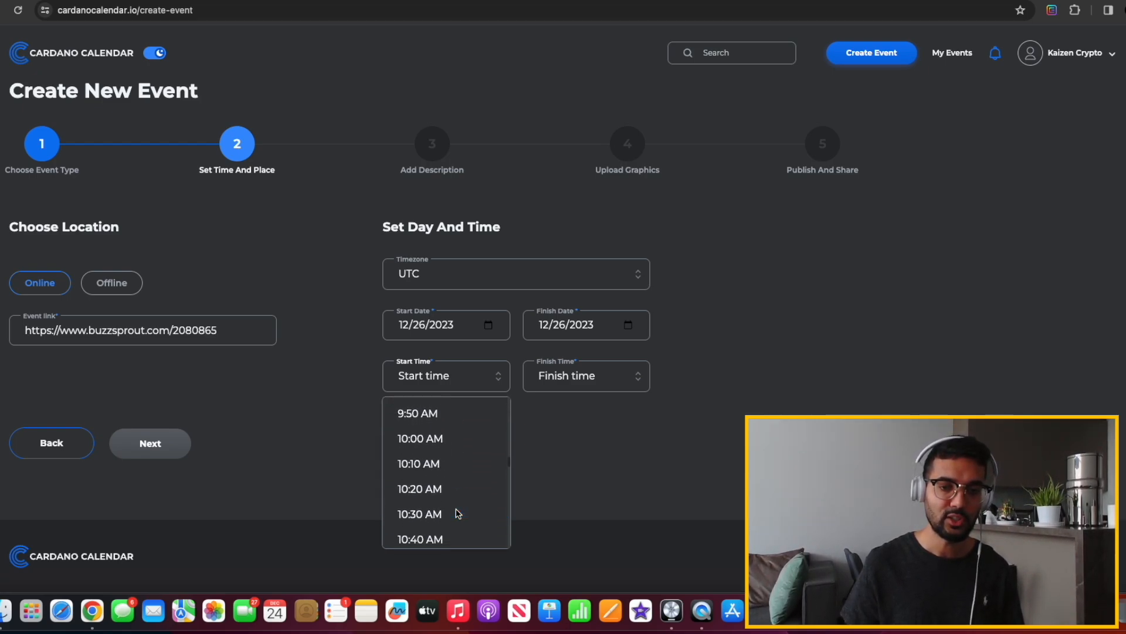
pyautogui.scroll(-7, 458, 511)
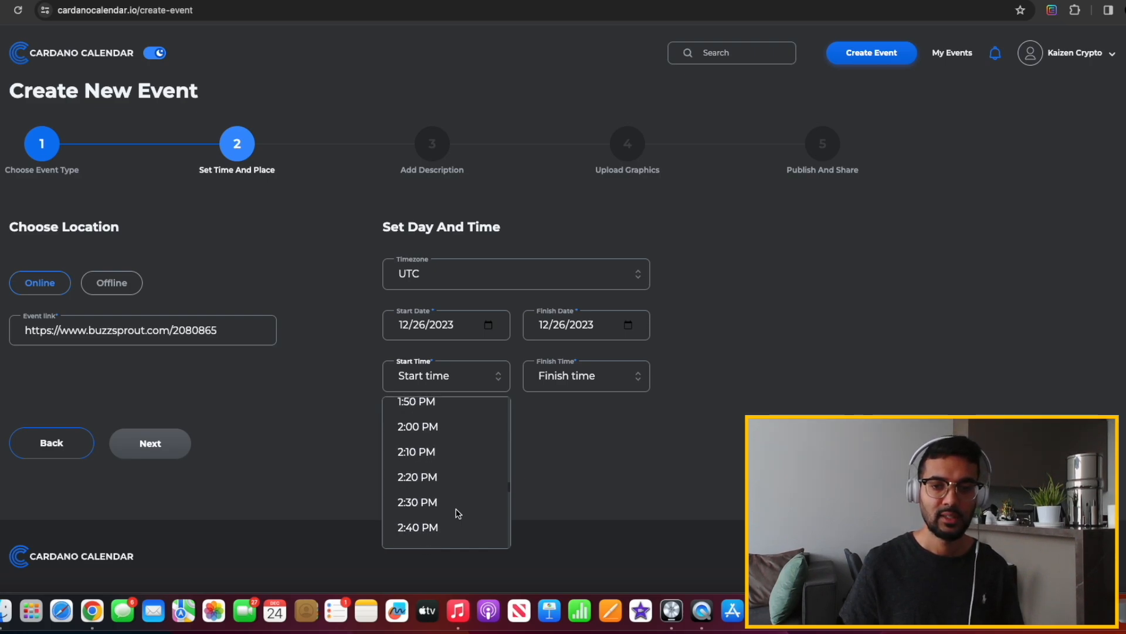
pyautogui.click(439, 505)
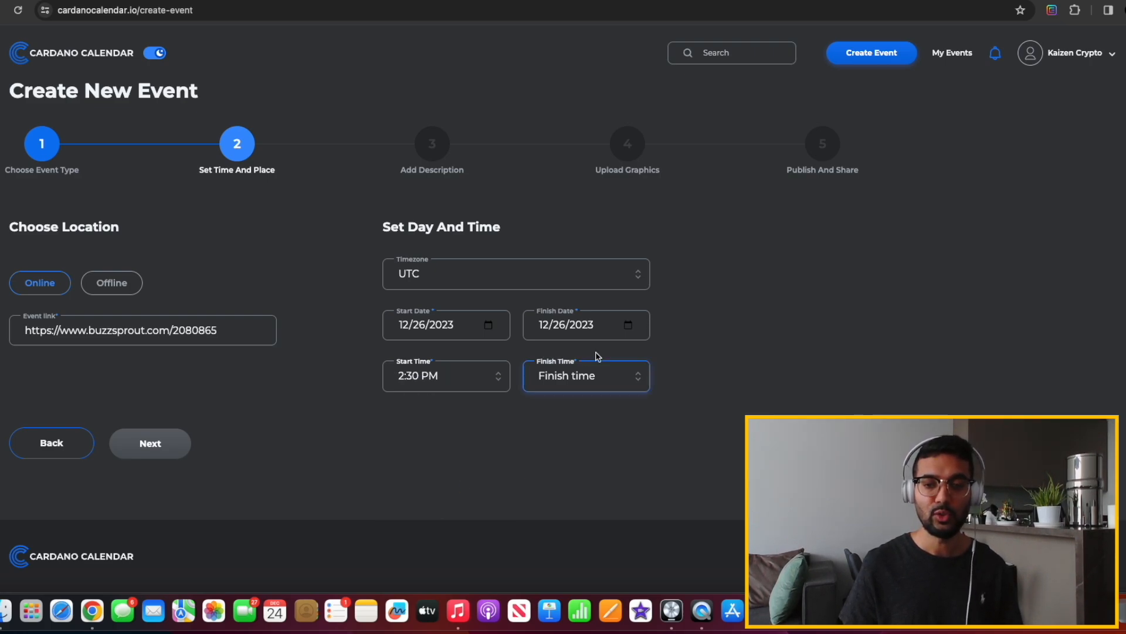
# Set the event's finish time to 3:30 PM
pyautogui.click(627, 376)
pyautogui.scroll(-20, 584, 499)
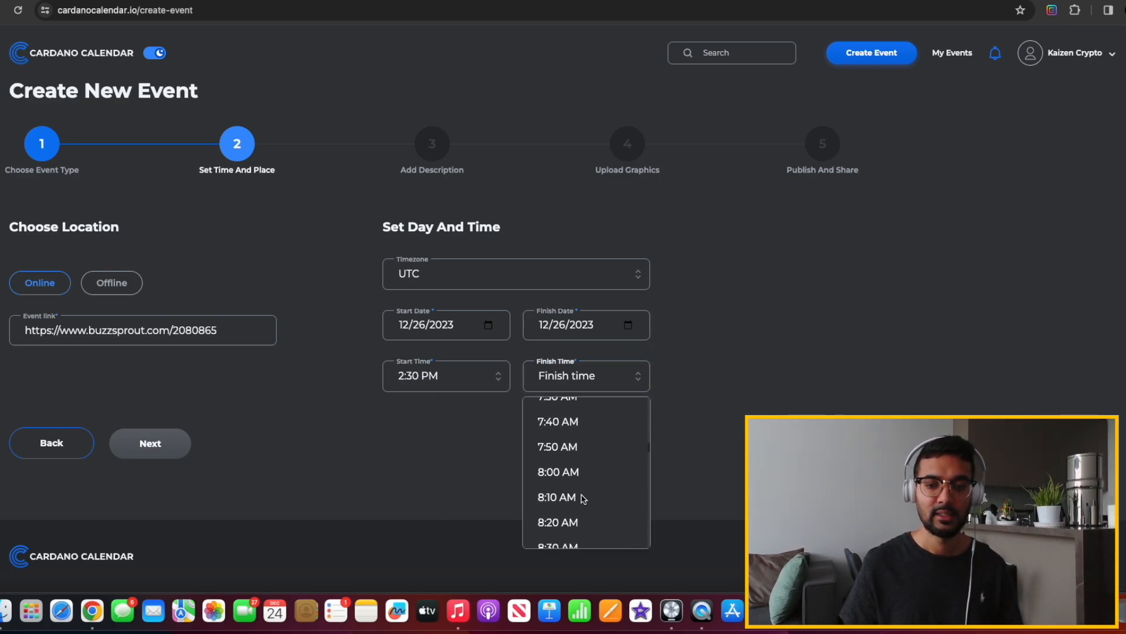
pyautogui.scroll(-14, 584, 498)
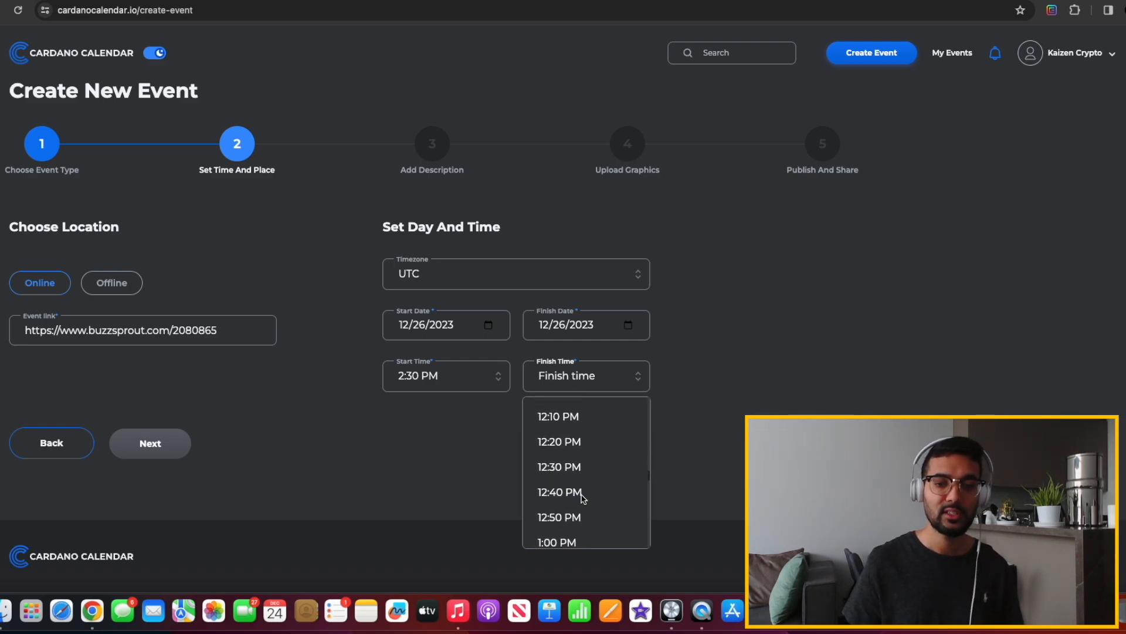
pyautogui.scroll(-6, 584, 498)
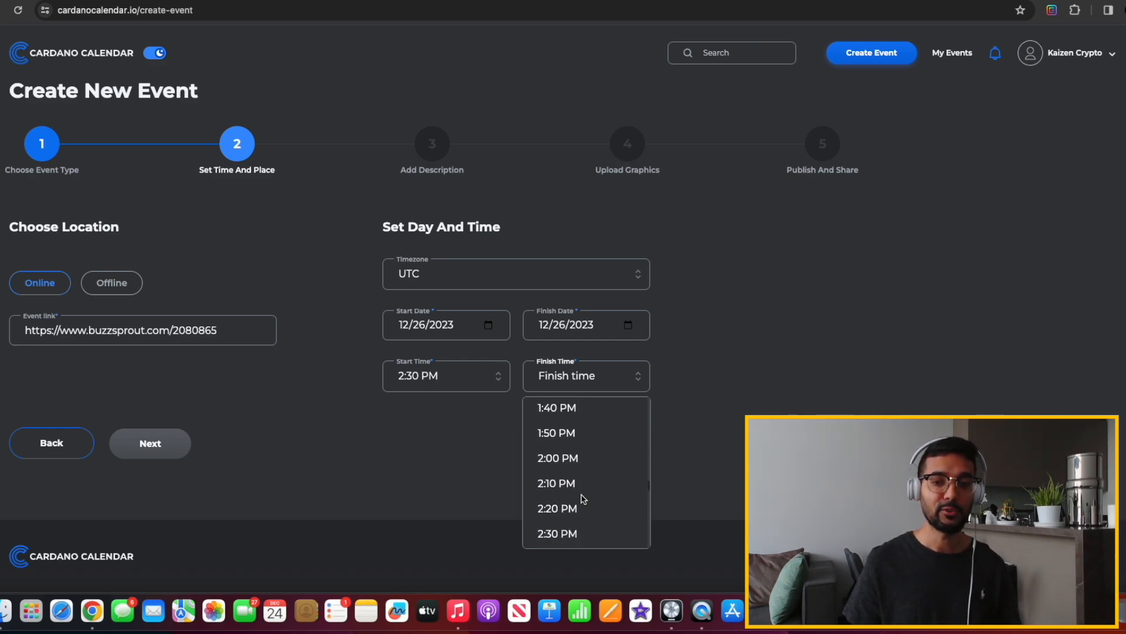
pyautogui.scroll(-1, 584, 498)
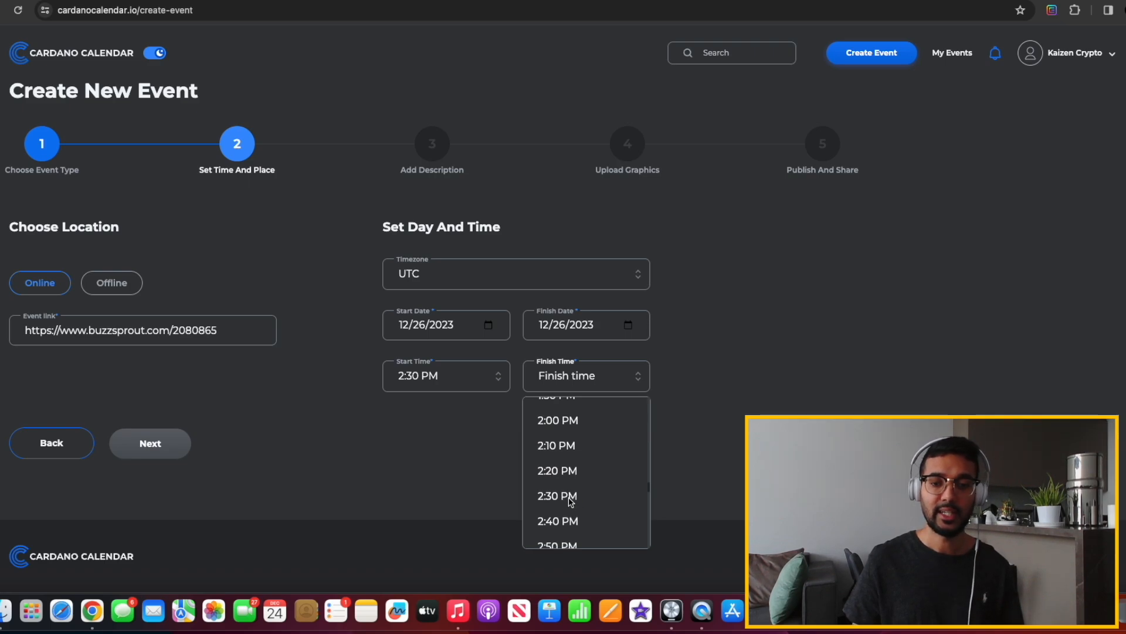
pyautogui.scroll(-4, 569, 506)
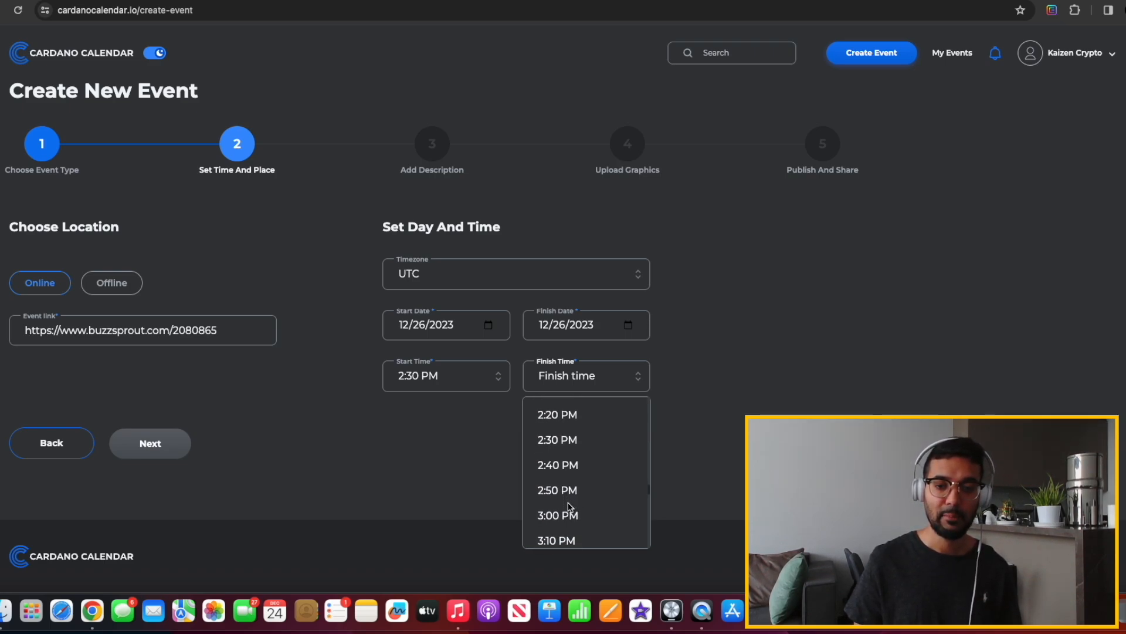
pyautogui.scroll(-2, 569, 506)
pyautogui.click(566, 519)
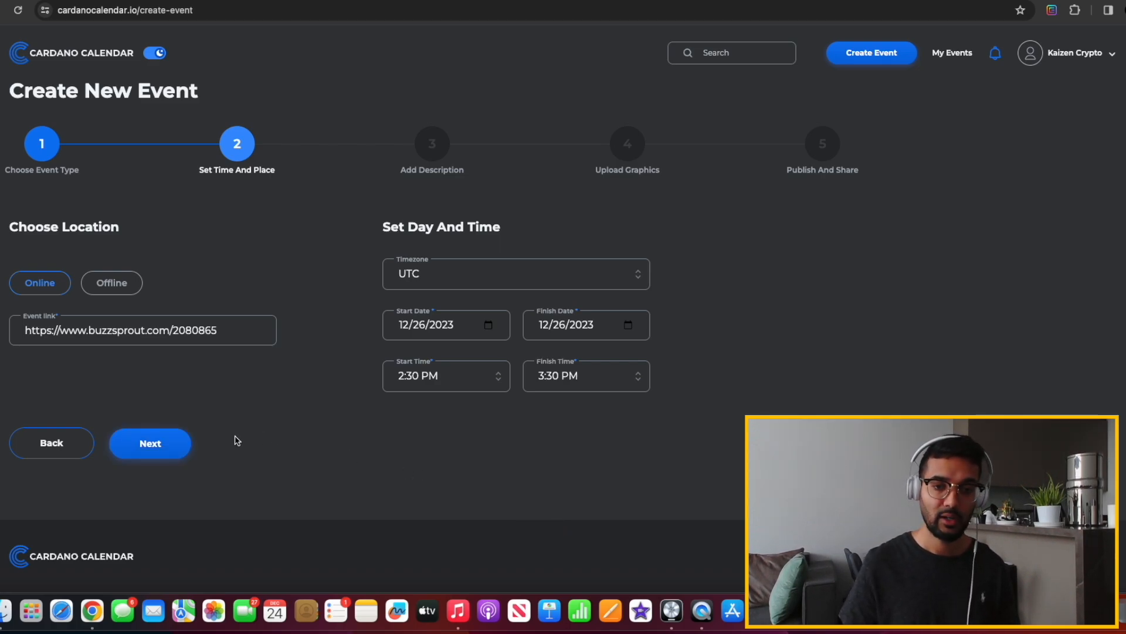
# Continue to the event description stage and name the event "Cardano Over Coffee"
pyautogui.click(183, 449)
pyautogui.click(141, 294)
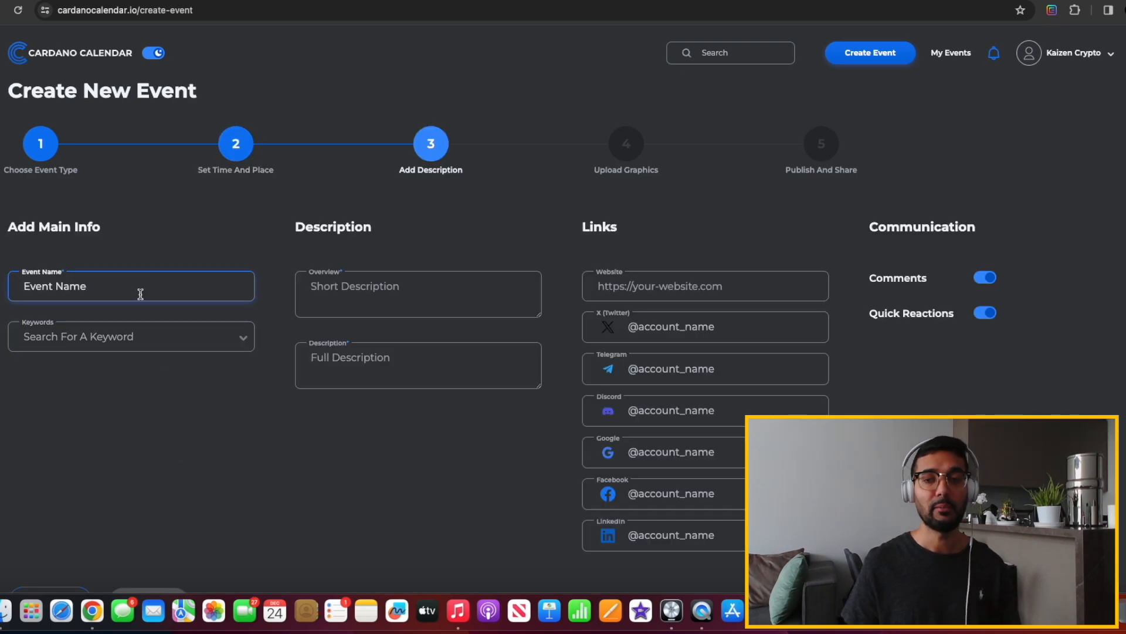
pyautogui.click(140, 294)
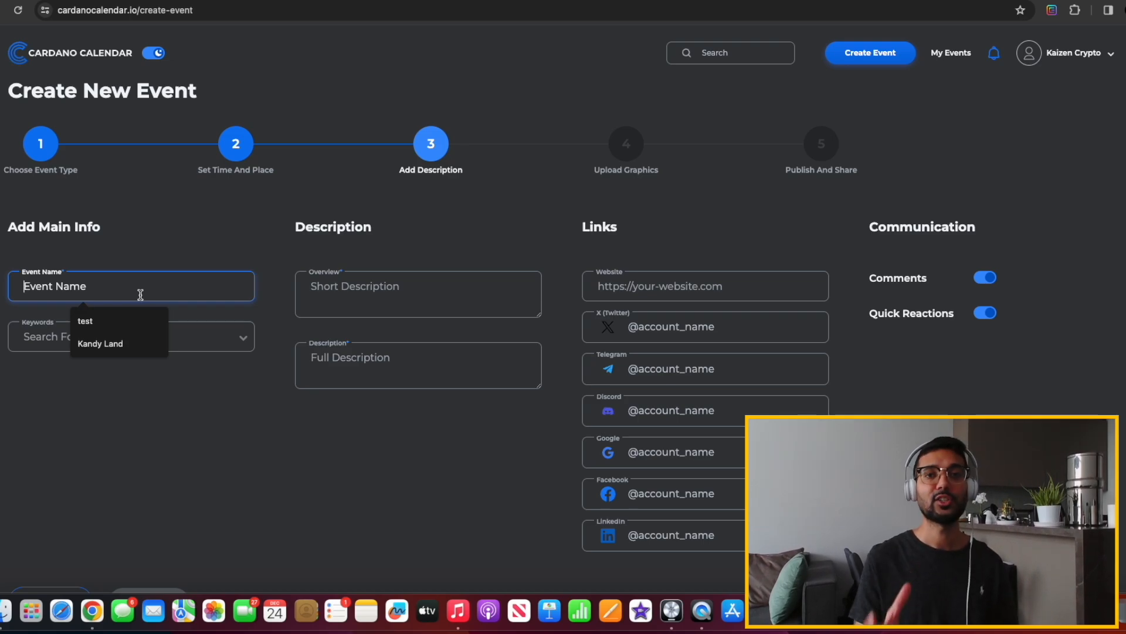
pyautogui.click(213, 229)
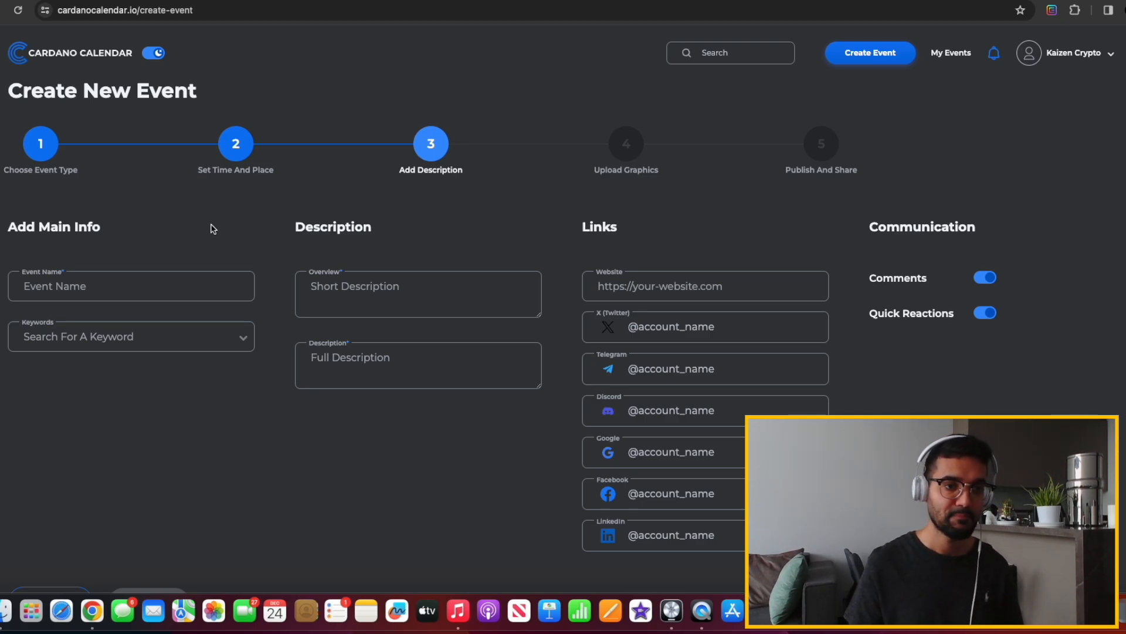
pyautogui.click(137, 298)
pyautogui.click(137, 296)
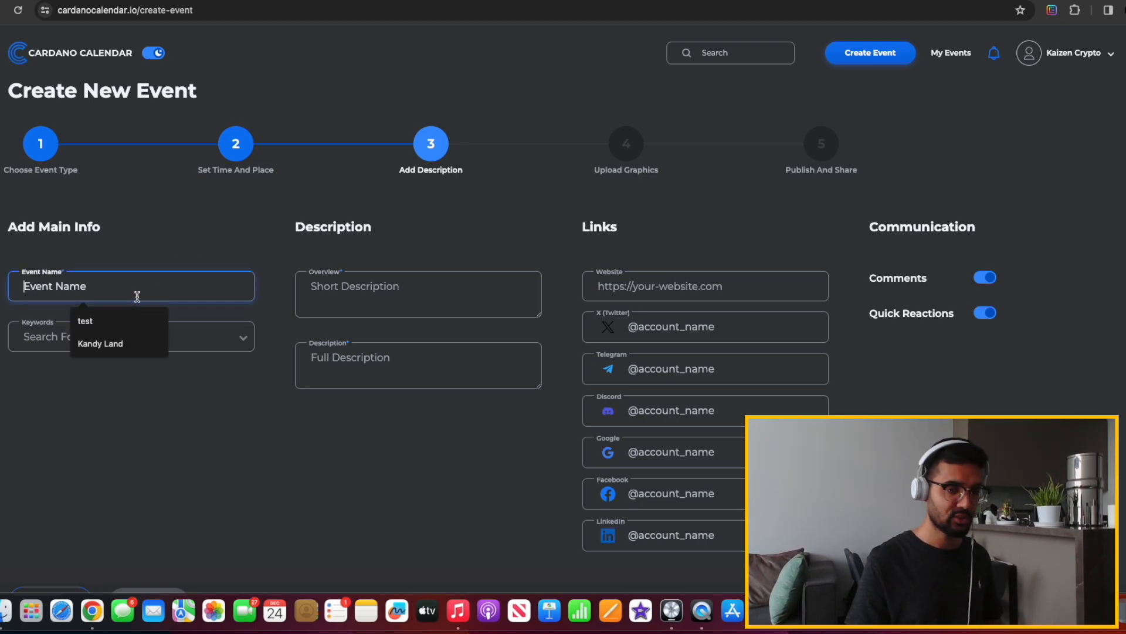
pyautogui.write('C')
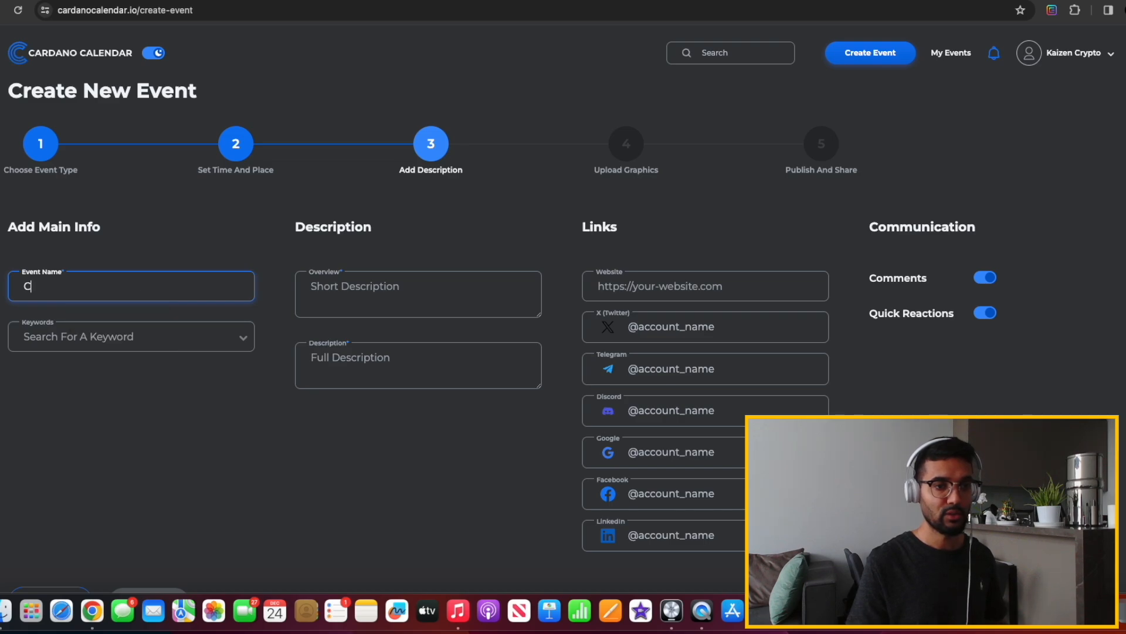
pyautogui.write('ardano Over Coffee')
# Add the keywords Twitter Space and Cardano to the event
pyautogui.click(118, 328)
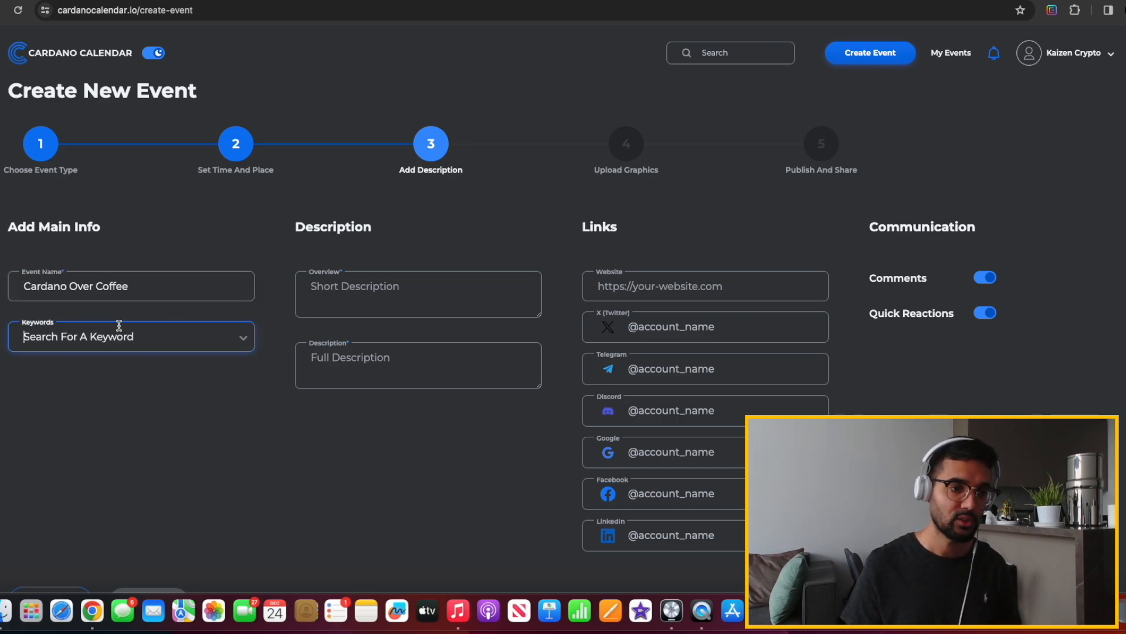
pyautogui.click(243, 338)
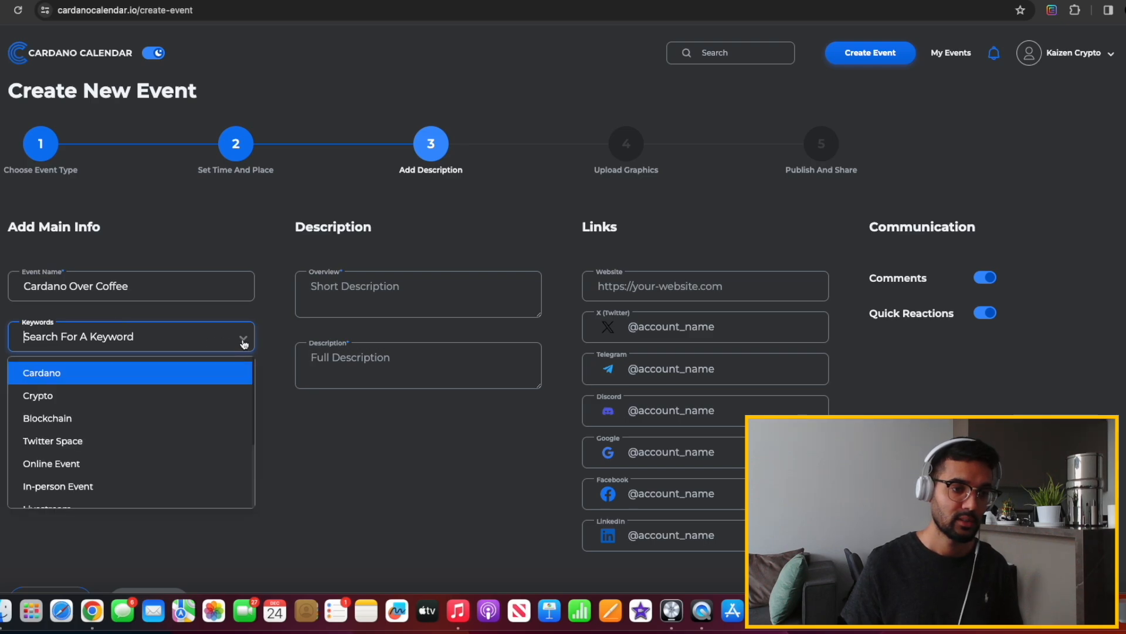
pyautogui.click(140, 448)
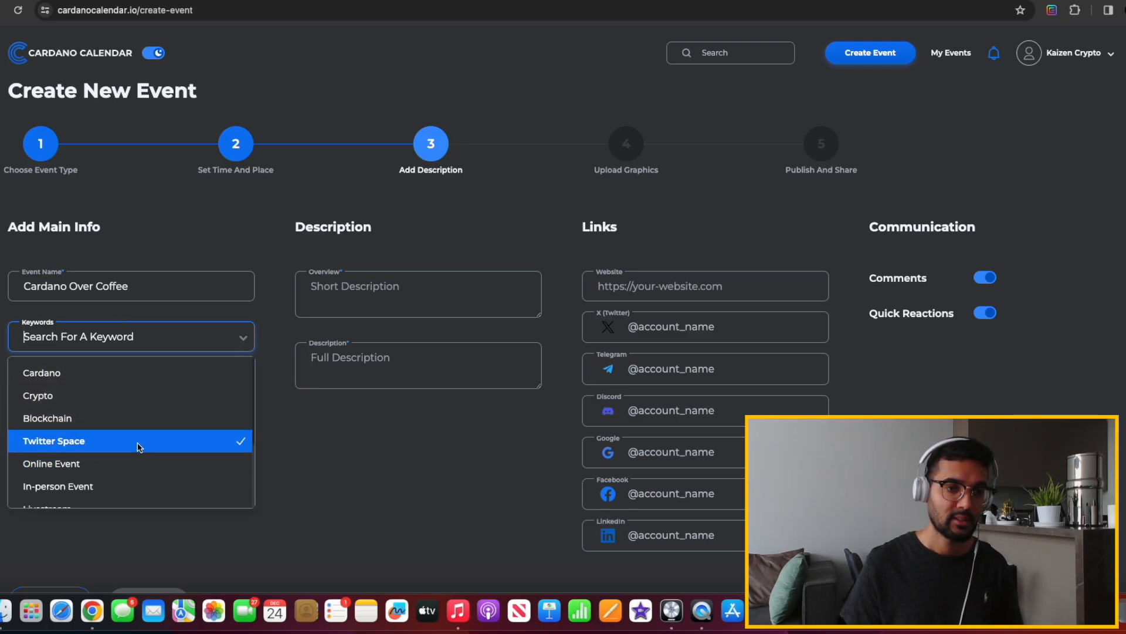
pyautogui.click(267, 473)
pyautogui.click(132, 337)
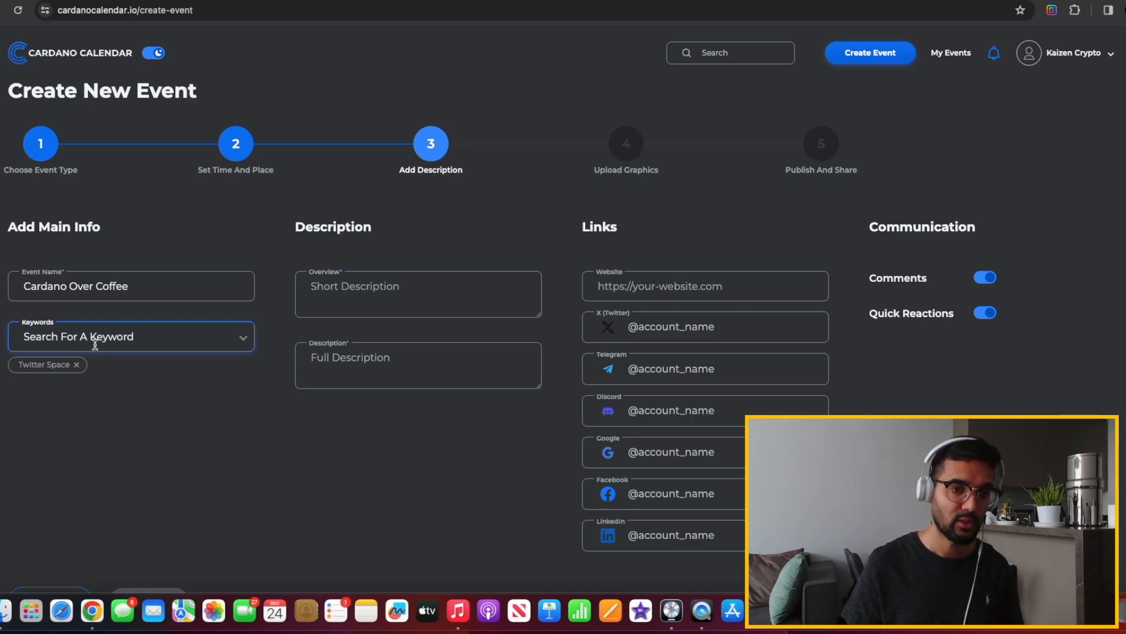
pyautogui.click(234, 346)
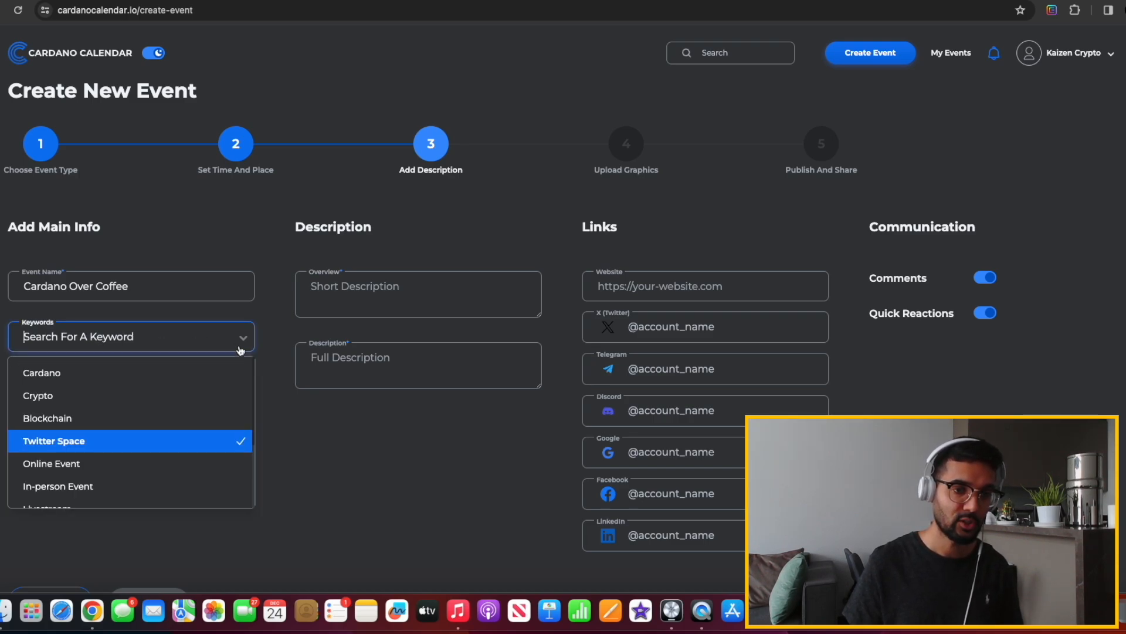
pyautogui.click(181, 372)
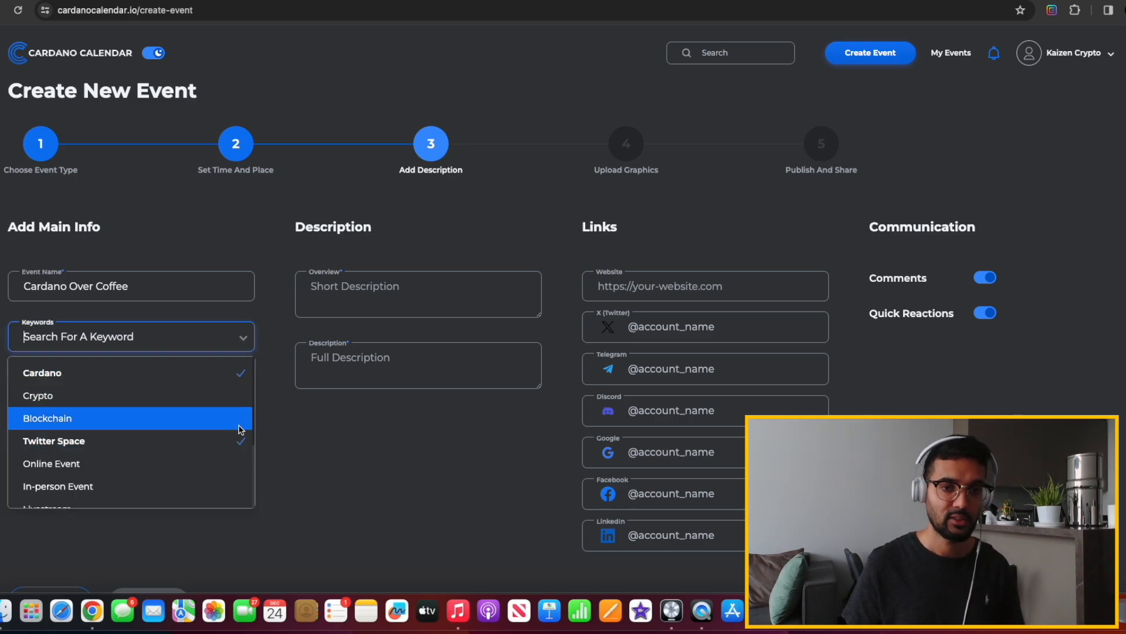
pyautogui.click(261, 446)
# Enter "Cardano Over Coffee" as the event's overview and "Twitter Space" as its full description
pyautogui.click(311, 294)
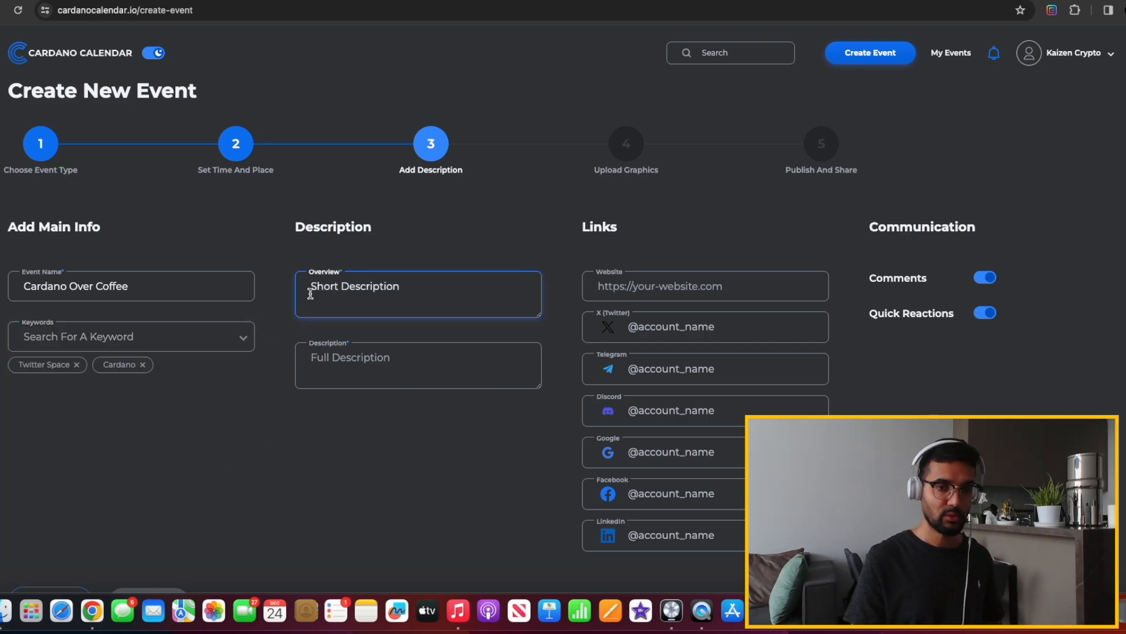
pyautogui.write('Cardano Over Cof')
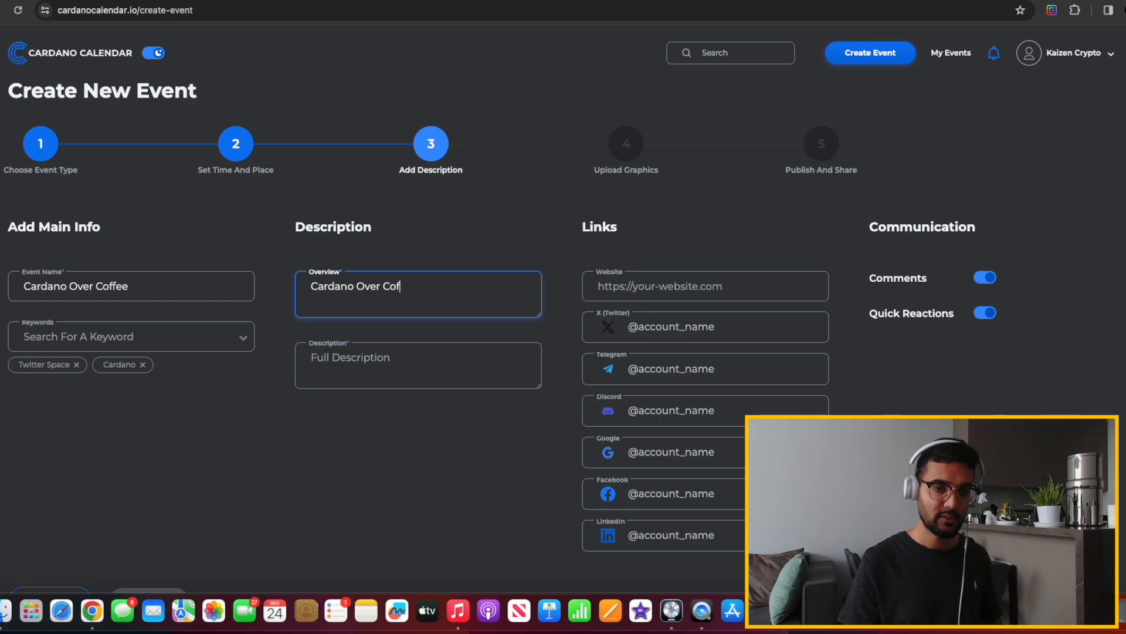
pyautogui.write('fee')
pyautogui.click(344, 361)
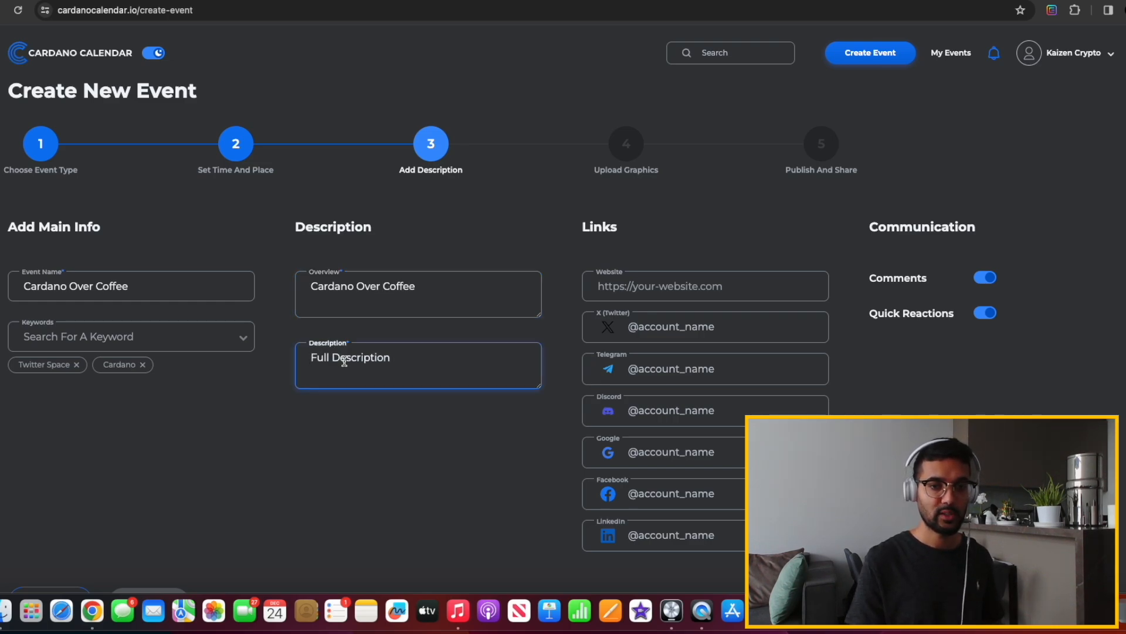
pyautogui.write('Twitter ')
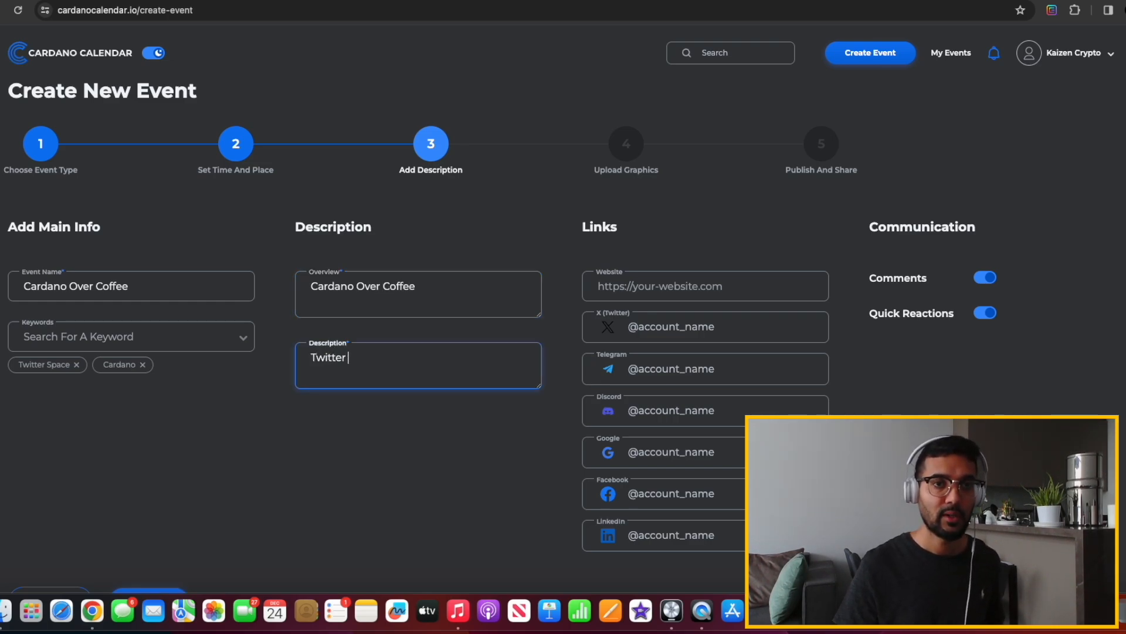
pyautogui.write('Space')
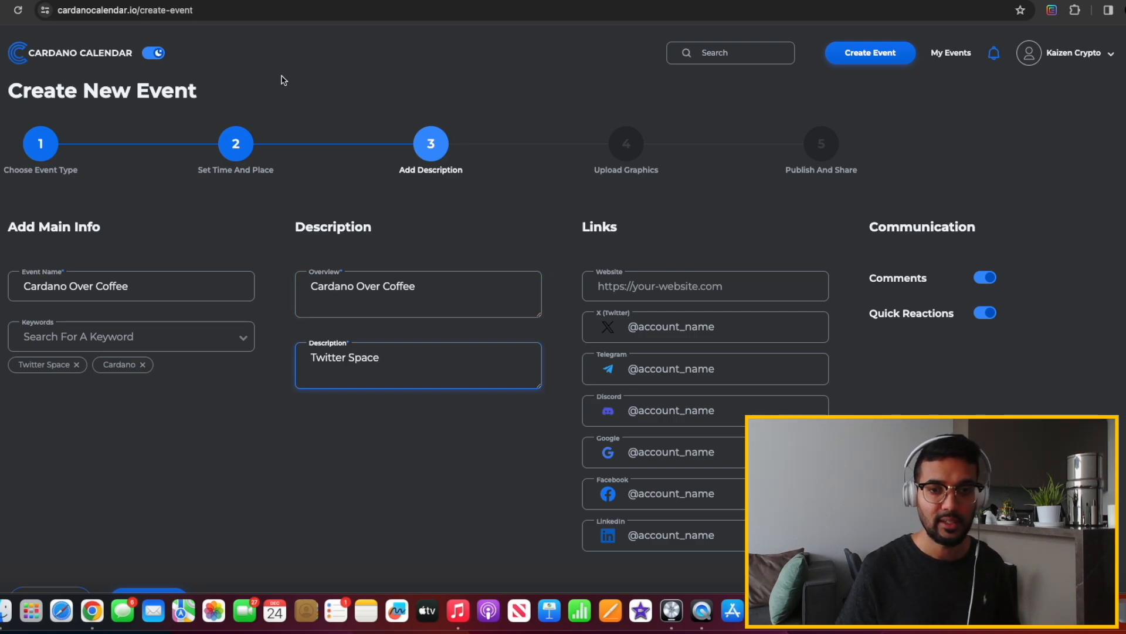
# Copy the address of the Cardano Over Coffee Twitter profile into the event's X (Twitter) link
pyautogui.click(283, 1)
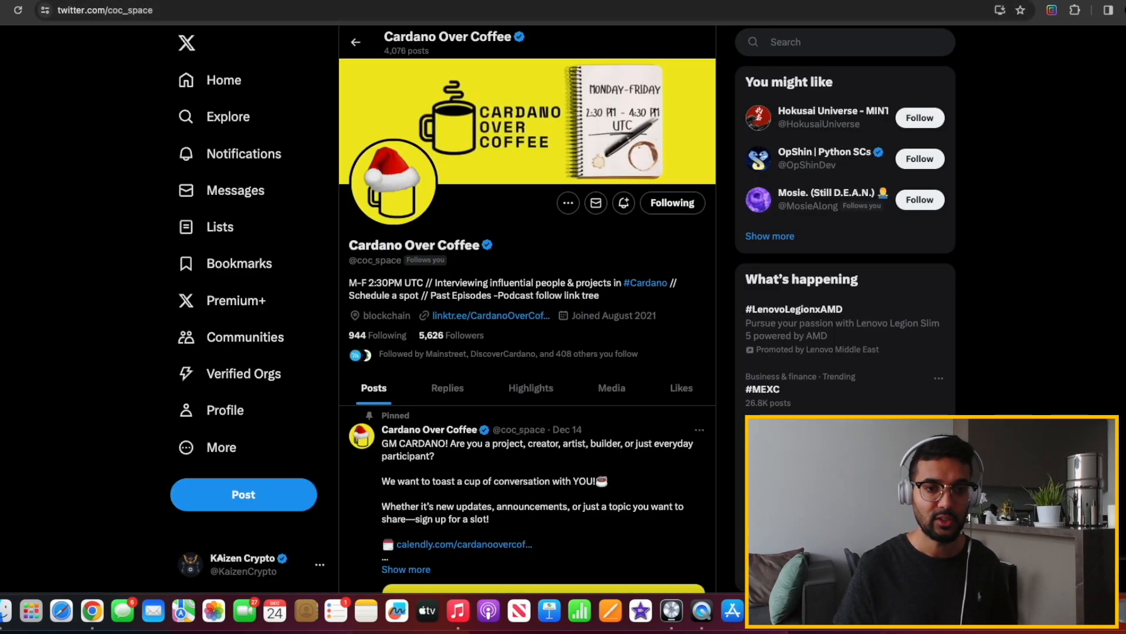
pyautogui.click(141, 0)
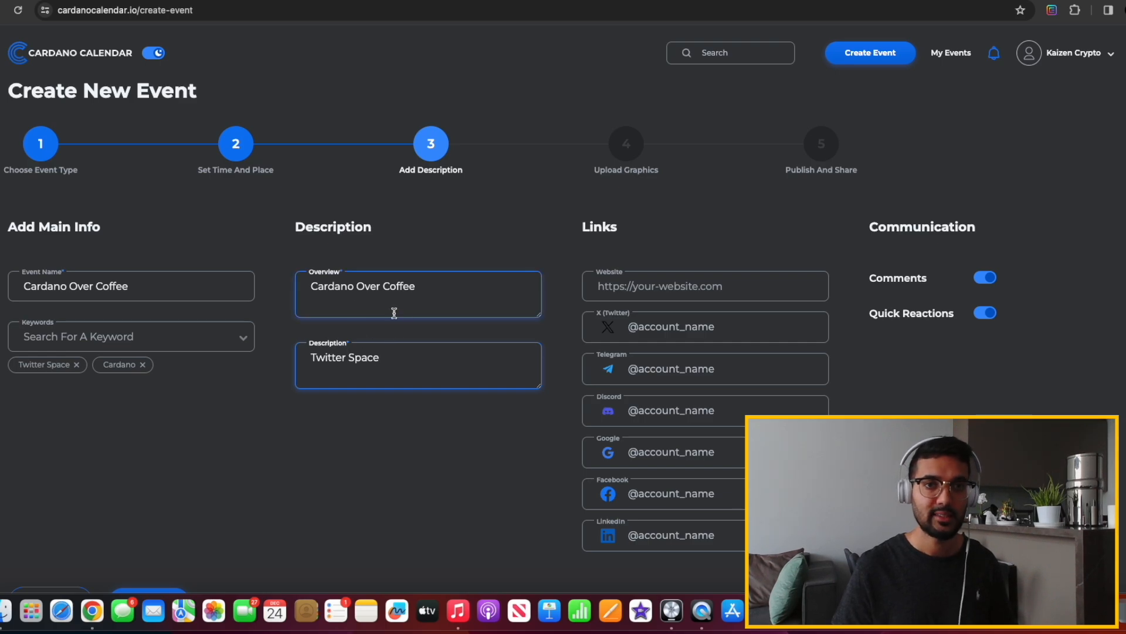
pyautogui.click(632, 287)
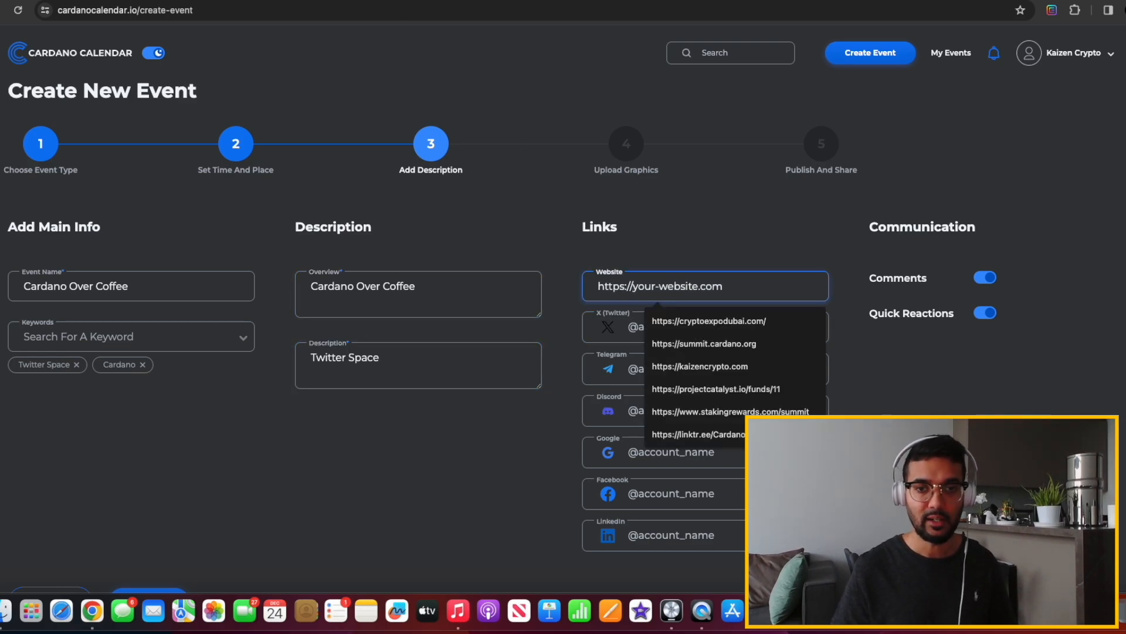
pyautogui.click(410, 0)
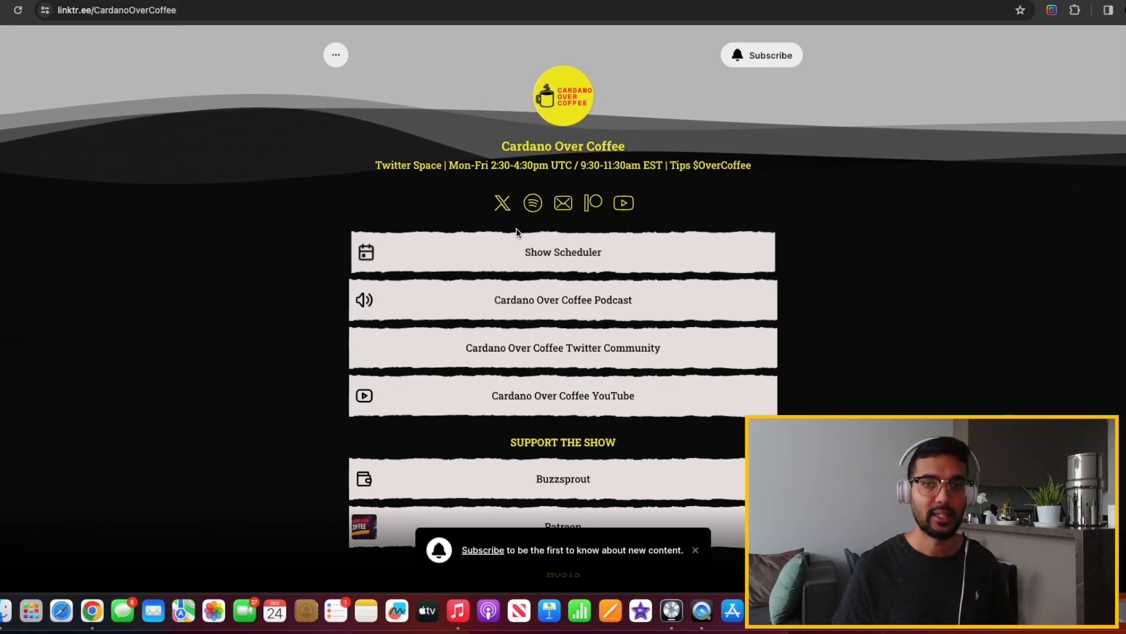
pyautogui.click(505, 197)
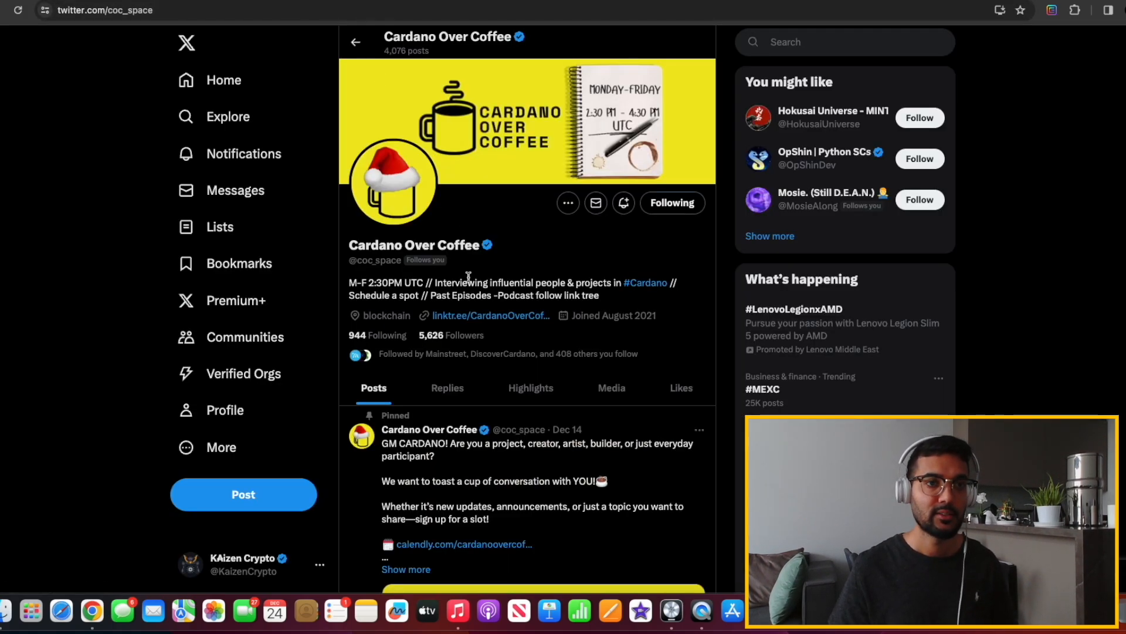
pyautogui.click(194, 11)
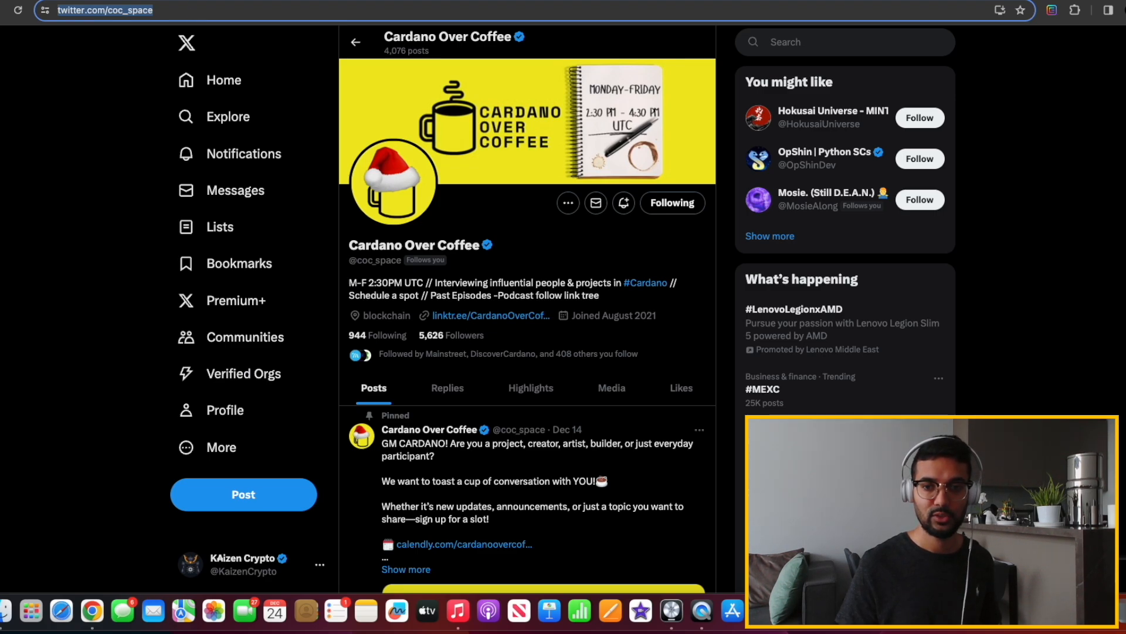
pyautogui.press('super+c')
pyautogui.hotkey('ctrl', 'Tab')
pyautogui.click(685, 329)
pyautogui.press('super+v')
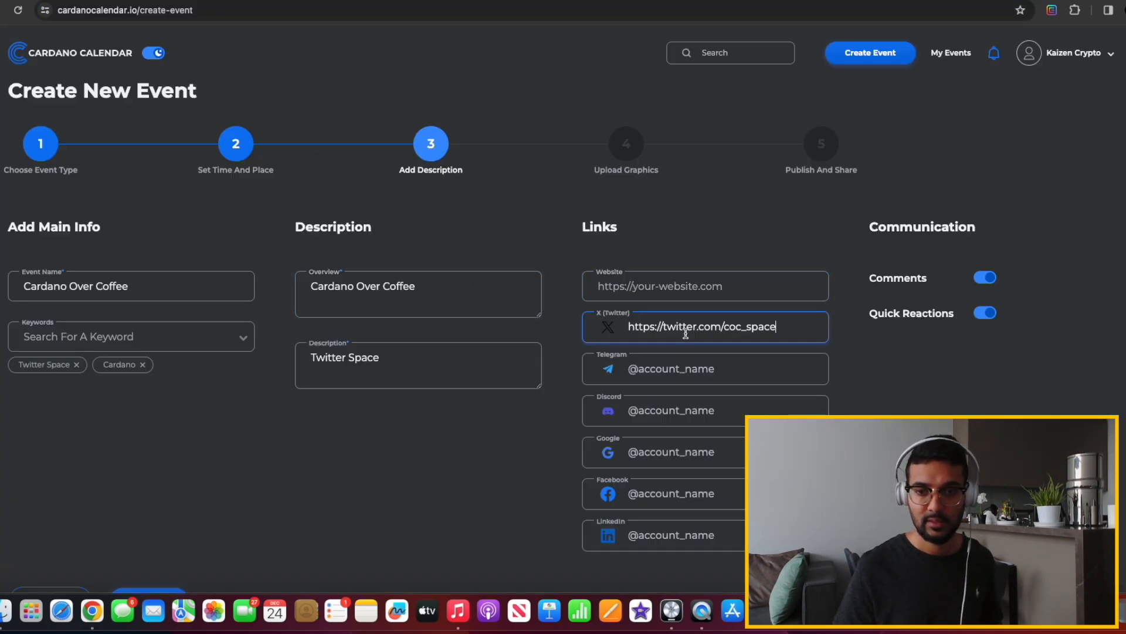
pyautogui.moveTo(725, 328); pyautogui.dragTo(622, 338)
pyautogui.click(725, 326)
pyautogui.moveTo(777, 327); pyautogui.dragTo(676, 328)
pyautogui.click(661, 328)
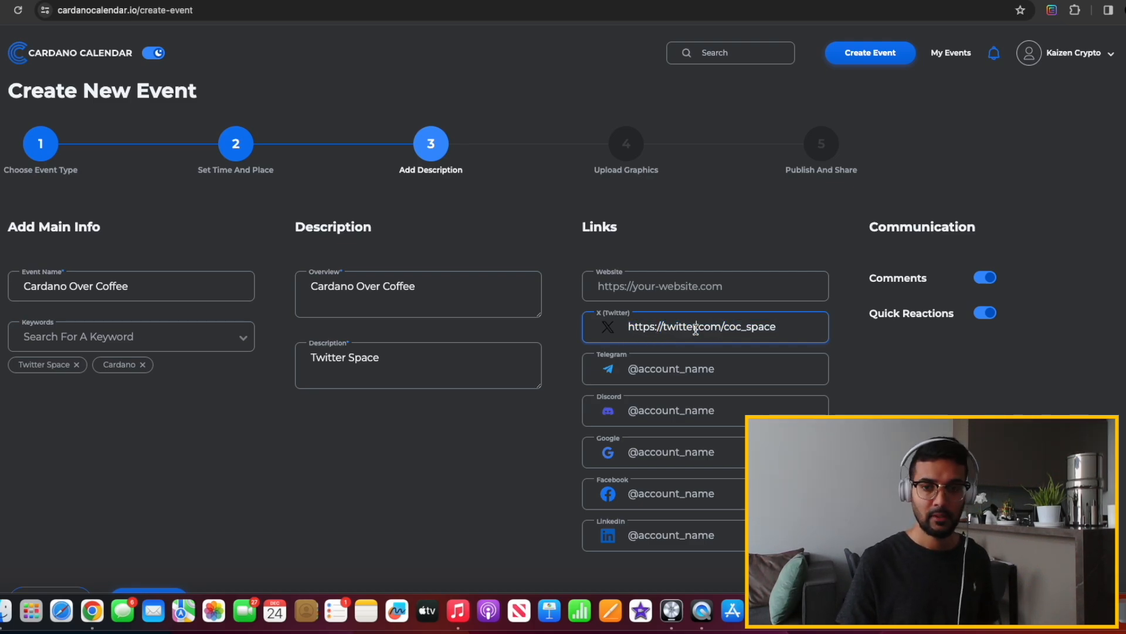
pyautogui.press('BackSpace')
pyautogui.press('BackSpace')
pyautogui.press('BackSpace')
pyautogui.press('BackSpace')
pyautogui.press('BackSpace')
pyautogui.press('BackSpace')
pyautogui.press('BackSpace')
pyautogui.press('BackSpace')
pyautogui.press('BackSpace')
pyautogui.press('BackSpace')
pyautogui.press('BackSpace')
pyautogui.press('BackSpace')
pyautogui.press('BackSpace')
pyautogui.press('BackSpace')
pyautogui.press('BackSpace')
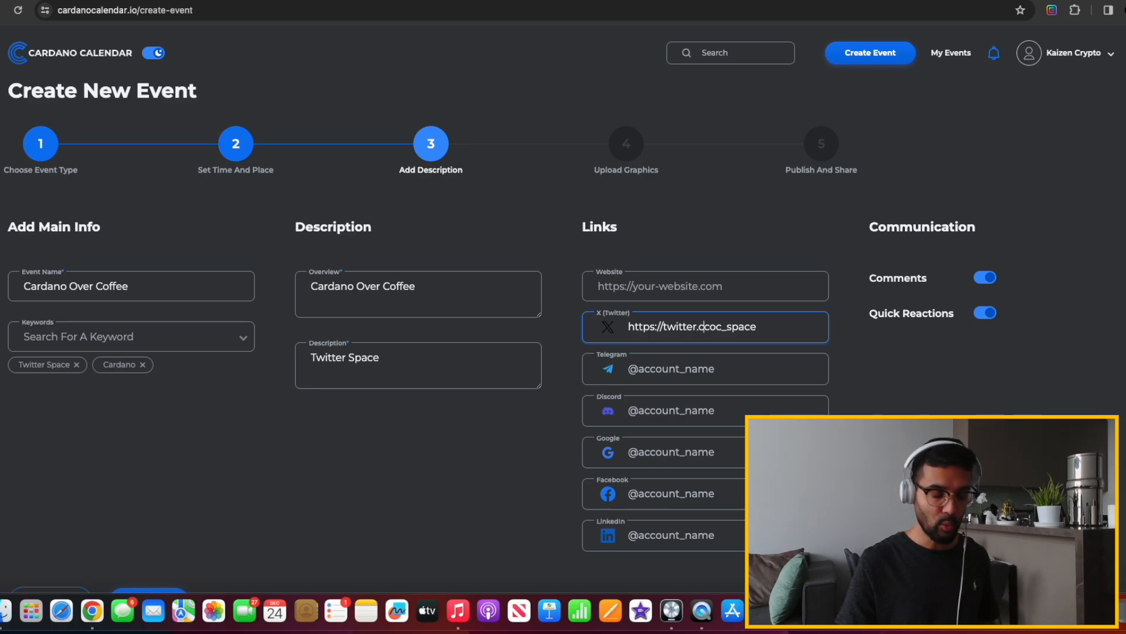
pyautogui.press('BackSpace')
pyautogui.press('BackSpace')
pyautogui.press('BackSpace')
pyautogui.press('BackSpace')
pyautogui.press('BackSpace')
pyautogui.write('@')
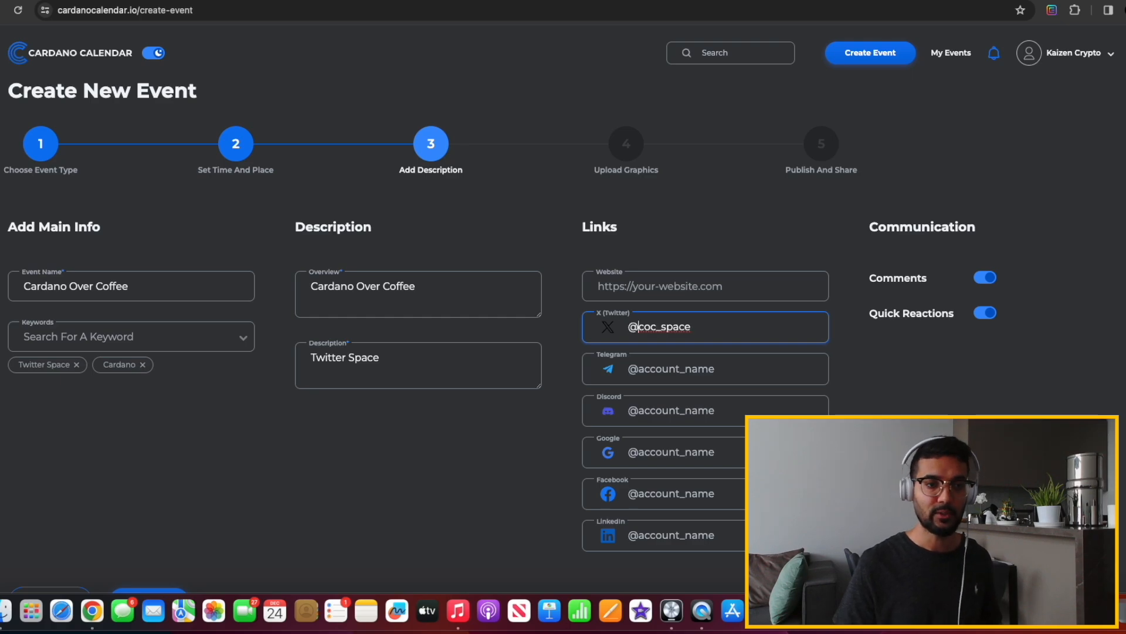
pyautogui.click(761, 284)
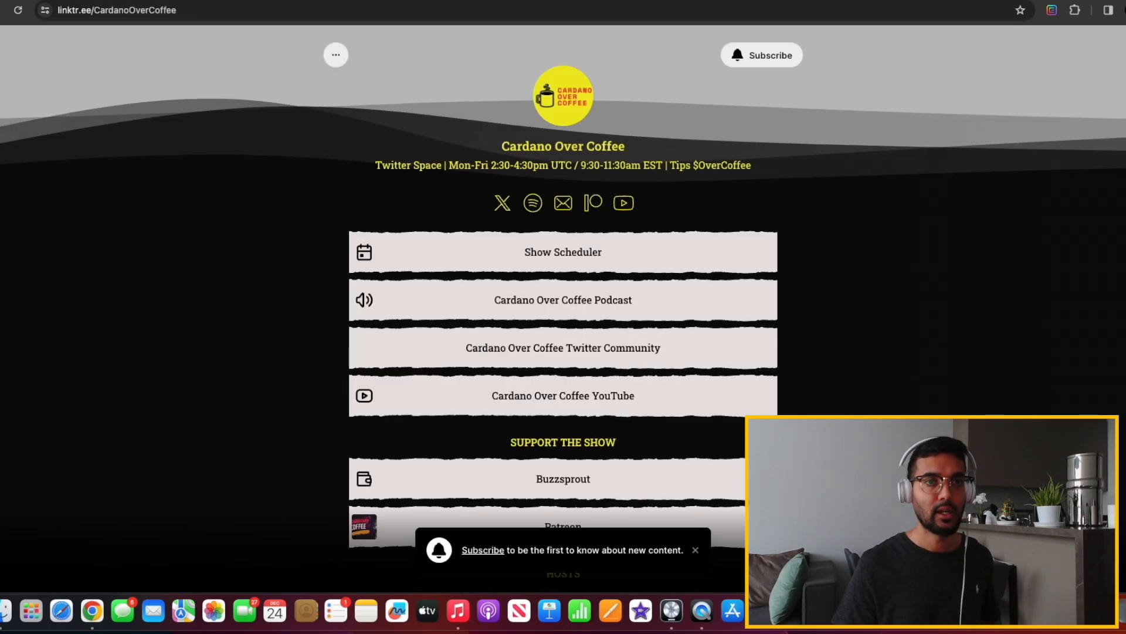
pyautogui.click(397, 9)
pyautogui.press('super+c')
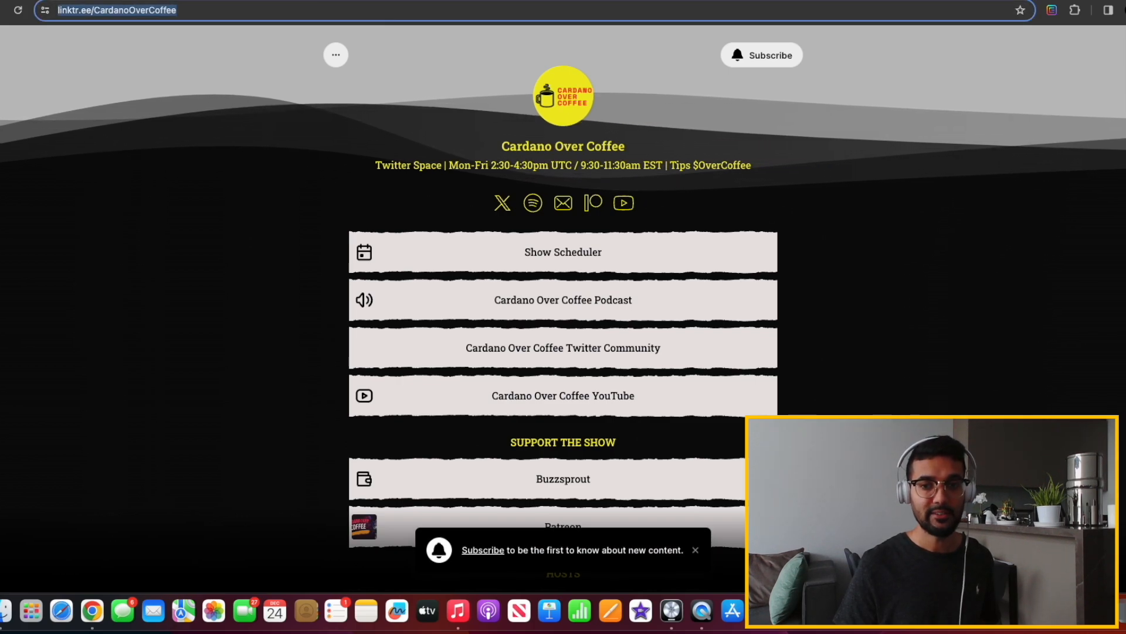
pyautogui.hotkey('ctrl', 'shift', 'Tab')
pyautogui.hotkey('ctrl', 'shift', 'Tab')
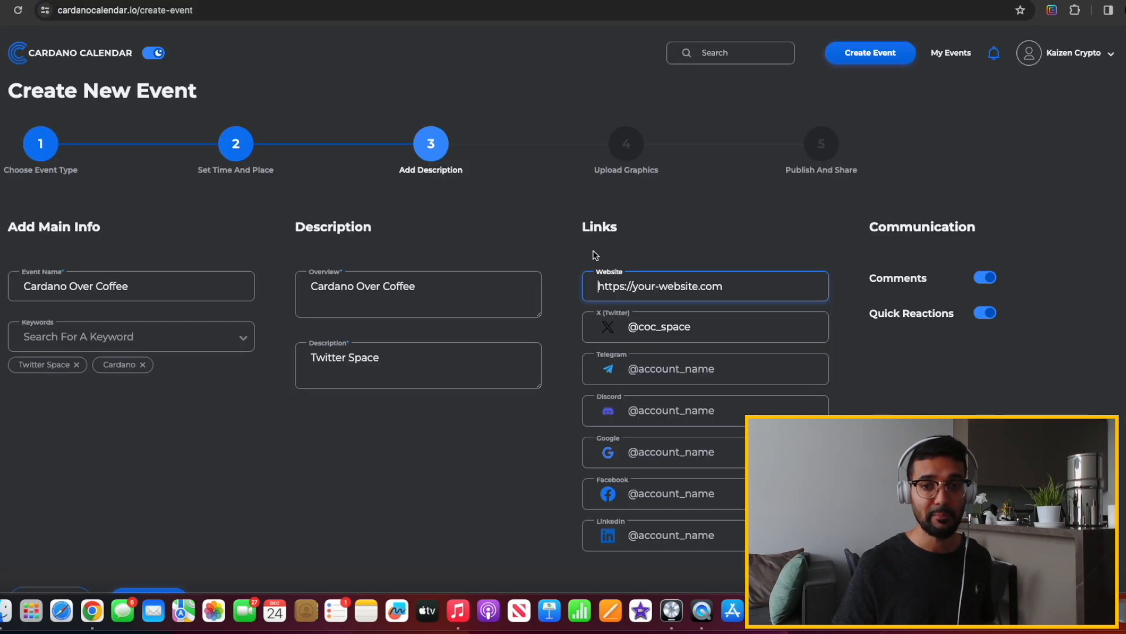
pyautogui.click(669, 296)
pyautogui.press('super+v')
pyautogui.click(714, 249)
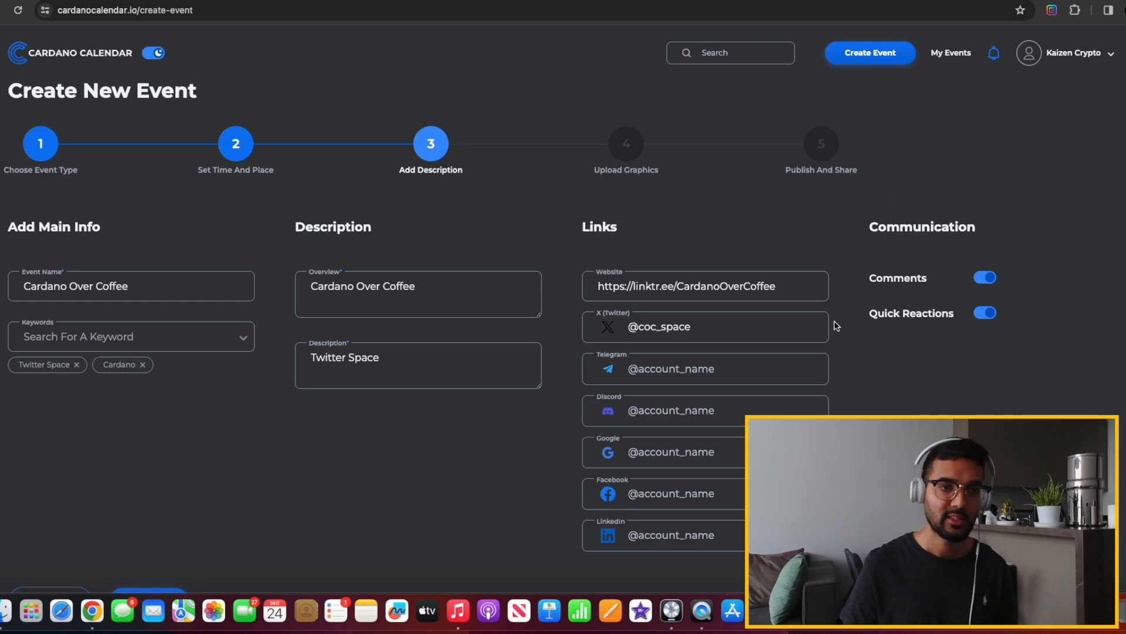
# Try out the event's Comments and Quick Reactions options by switching each off and back on
pyautogui.click(83, 289)
pyautogui.click(297, 370)
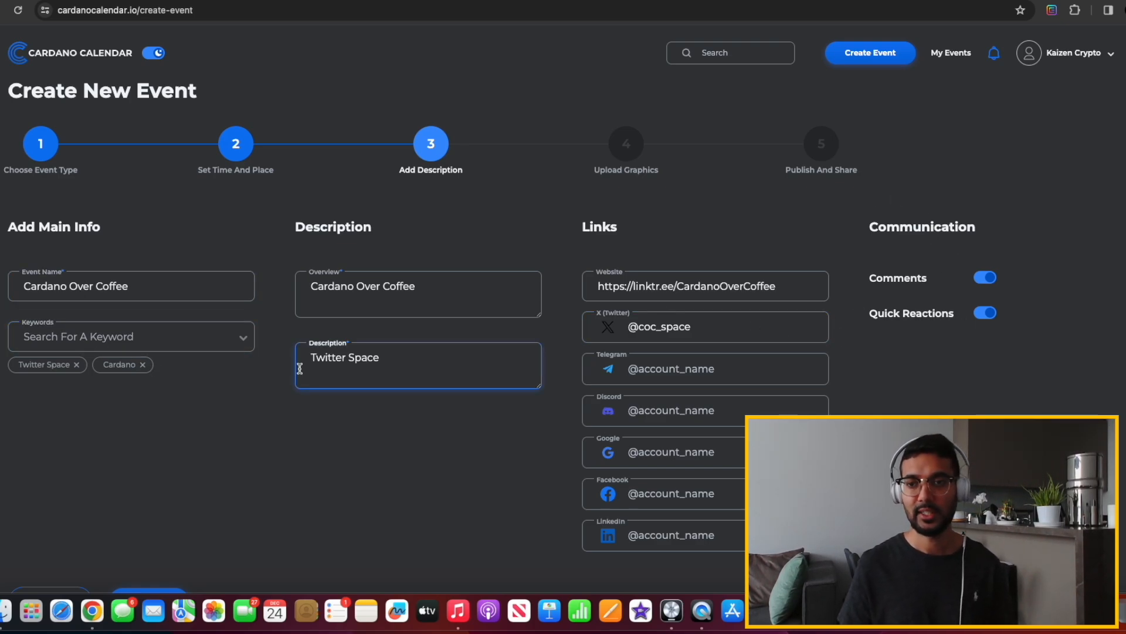
pyautogui.scroll(-2, 297, 369)
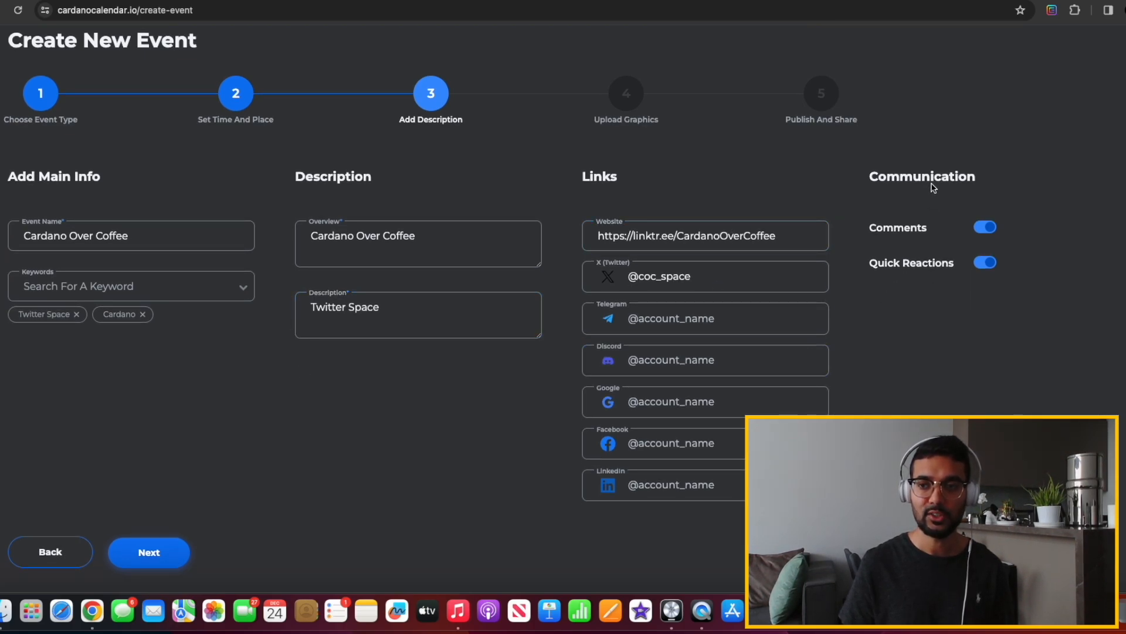
pyautogui.click(990, 229)
pyautogui.click(986, 265)
pyautogui.click(986, 265)
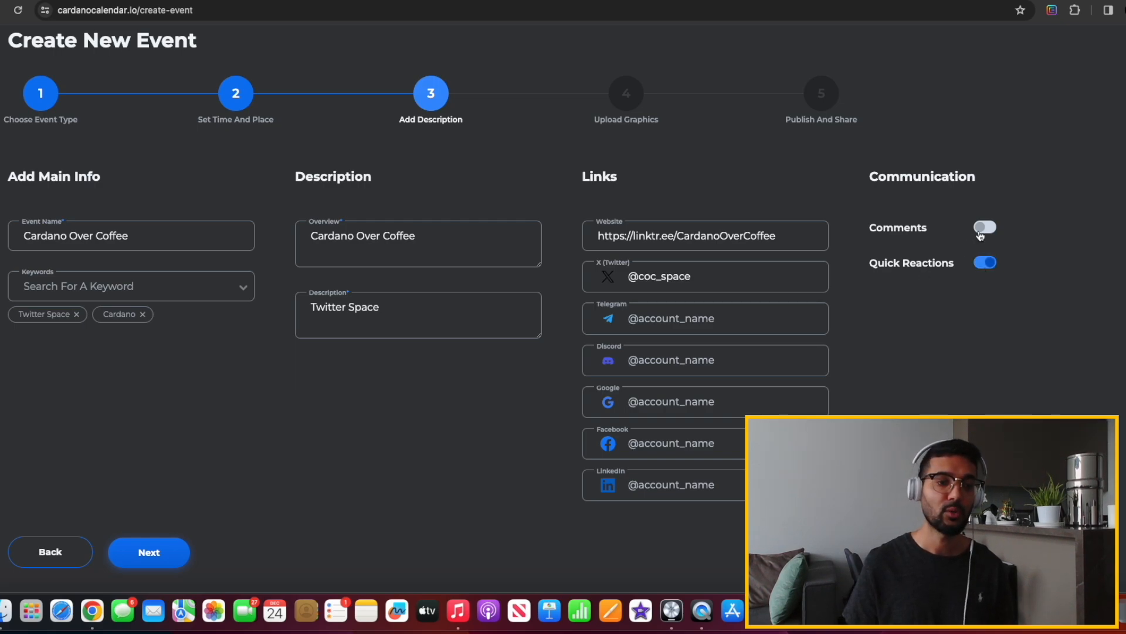
pyautogui.click(988, 230)
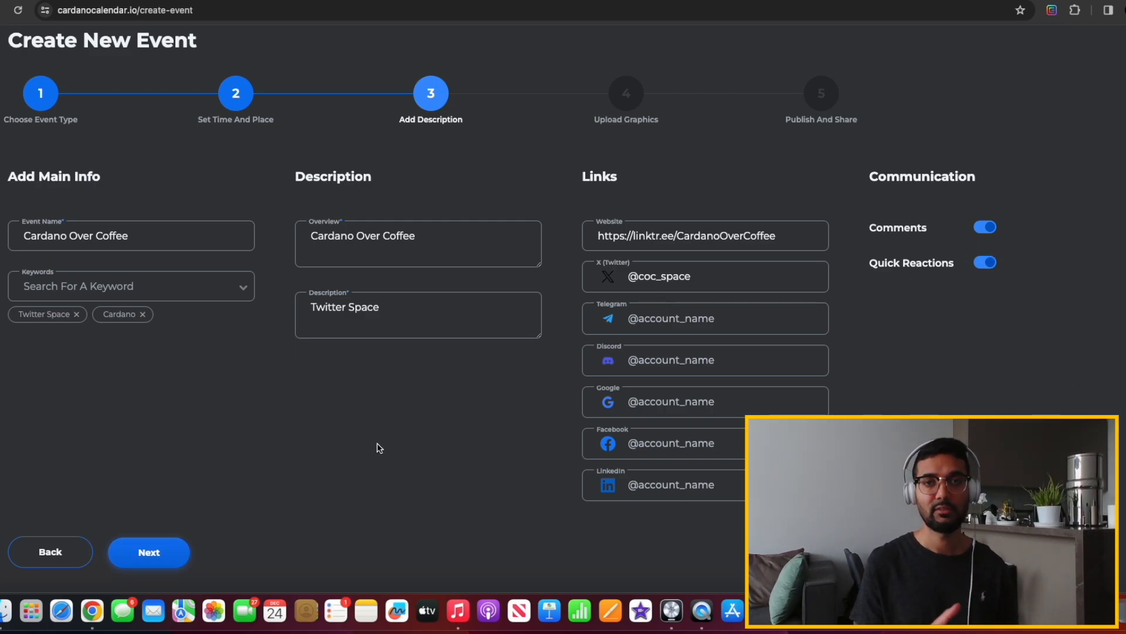
# Accept the event description details and continue to the graphics upload stage
pyautogui.click(164, 565)
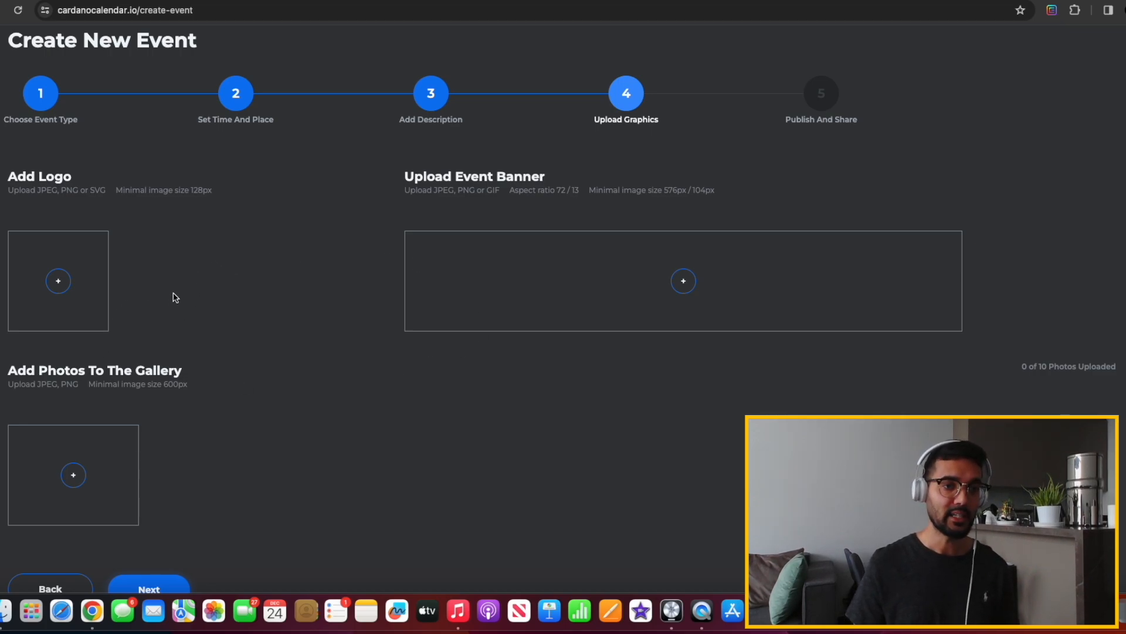
# Try out the logo upload by adding the image 2.png to the event, and remove it again
pyautogui.scroll(-1, 93, 310)
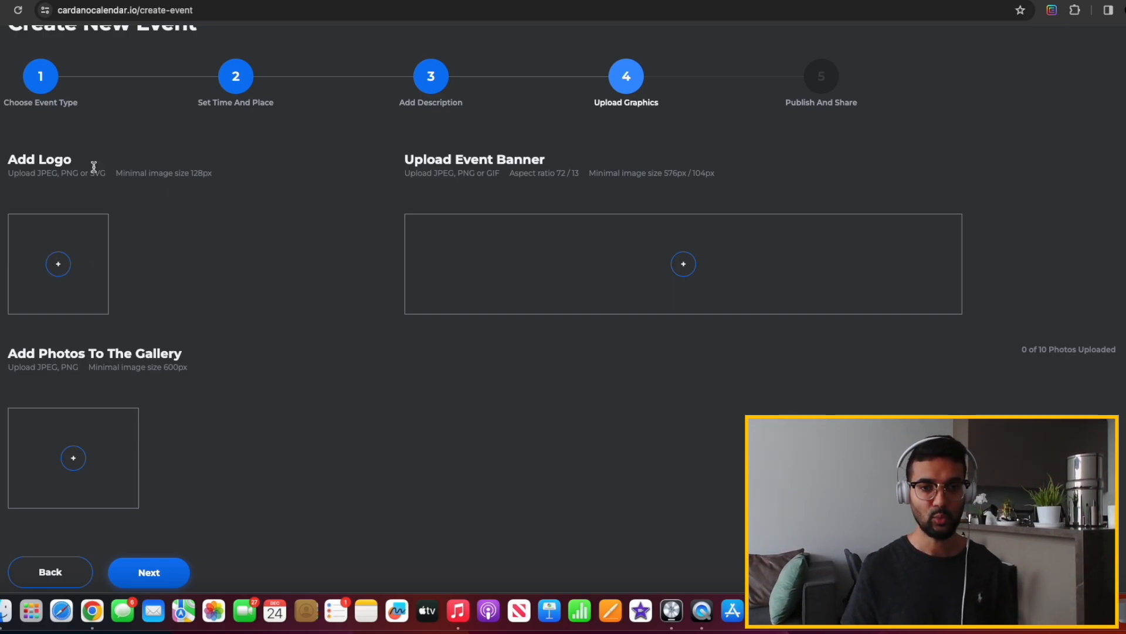
pyautogui.click(61, 267)
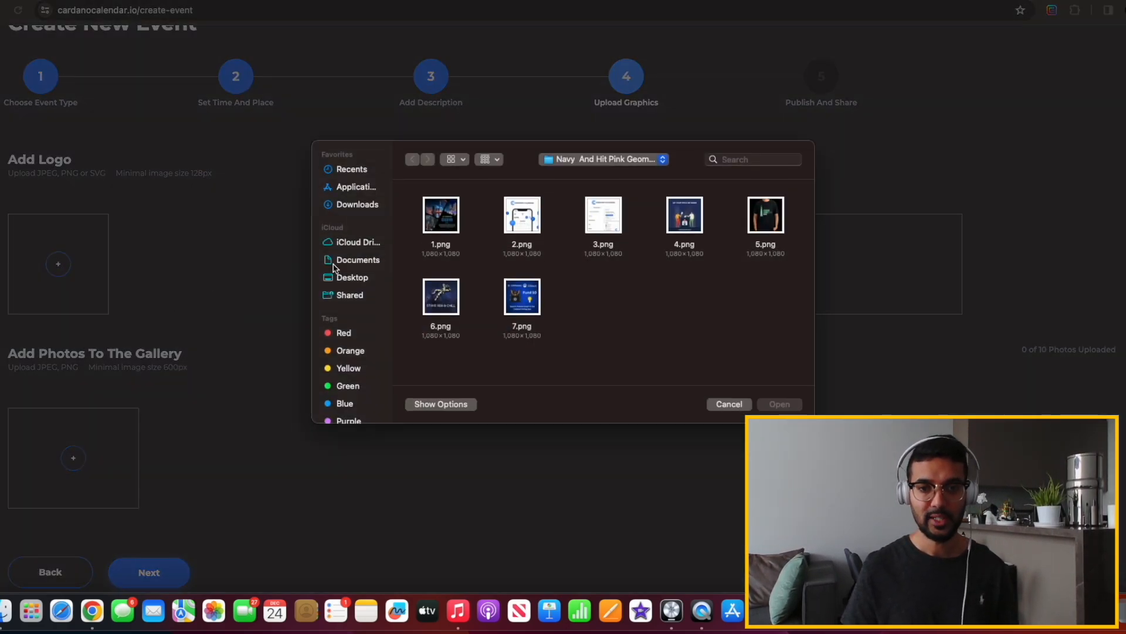
pyautogui.click(530, 241)
pyautogui.click(772, 405)
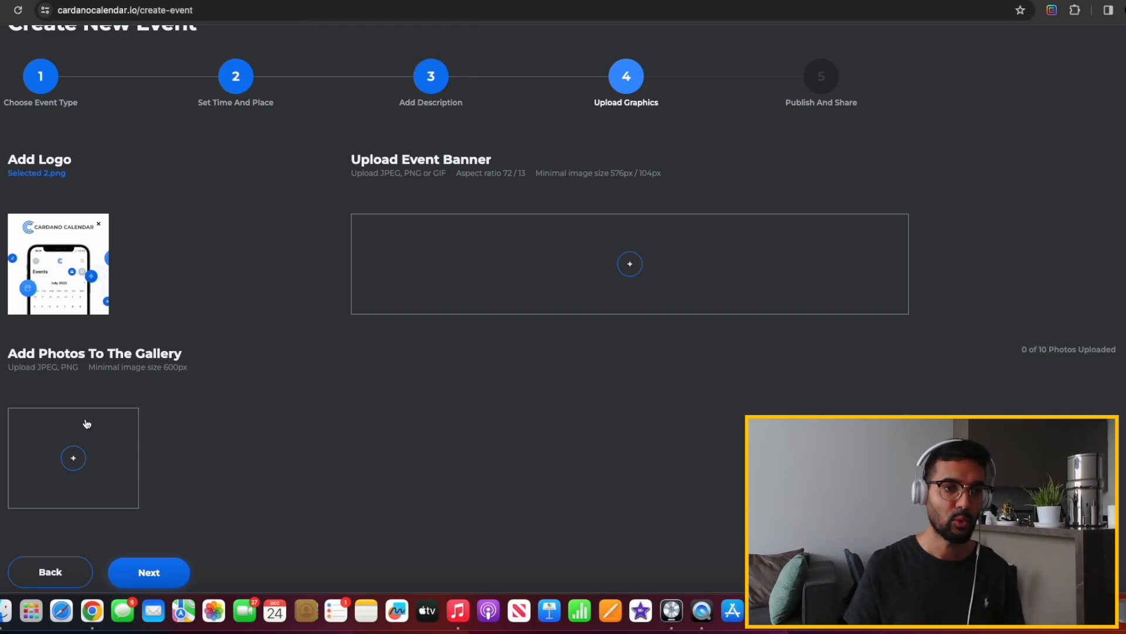
pyautogui.click(100, 226)
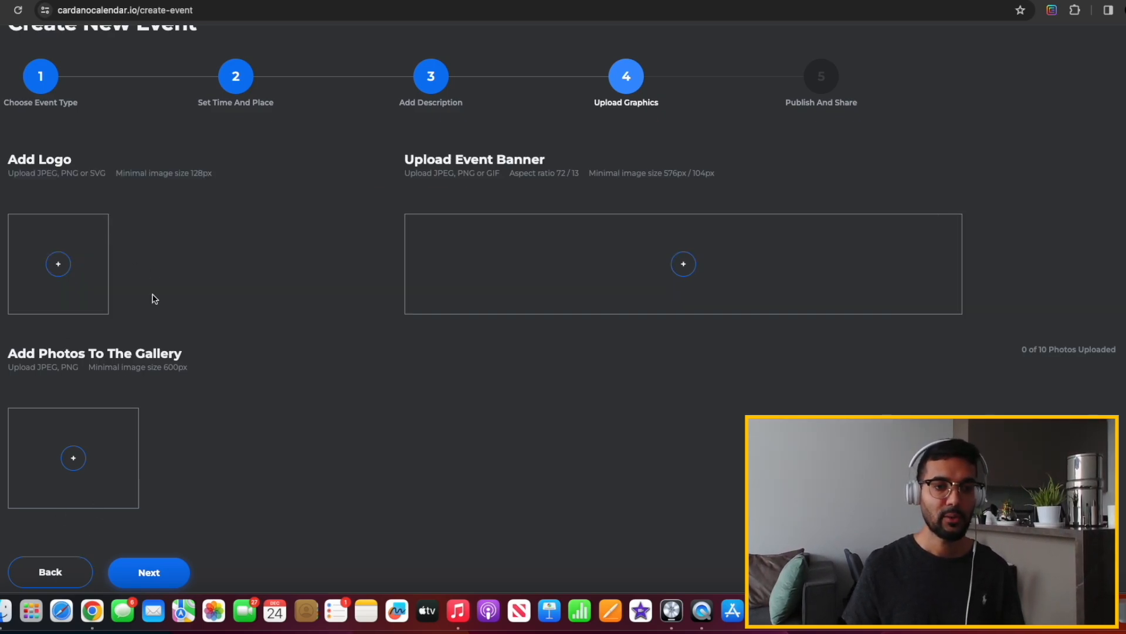
# Continue to the Publish and Share stage without any graphics and look through the event page preview
pyautogui.click(149, 572)
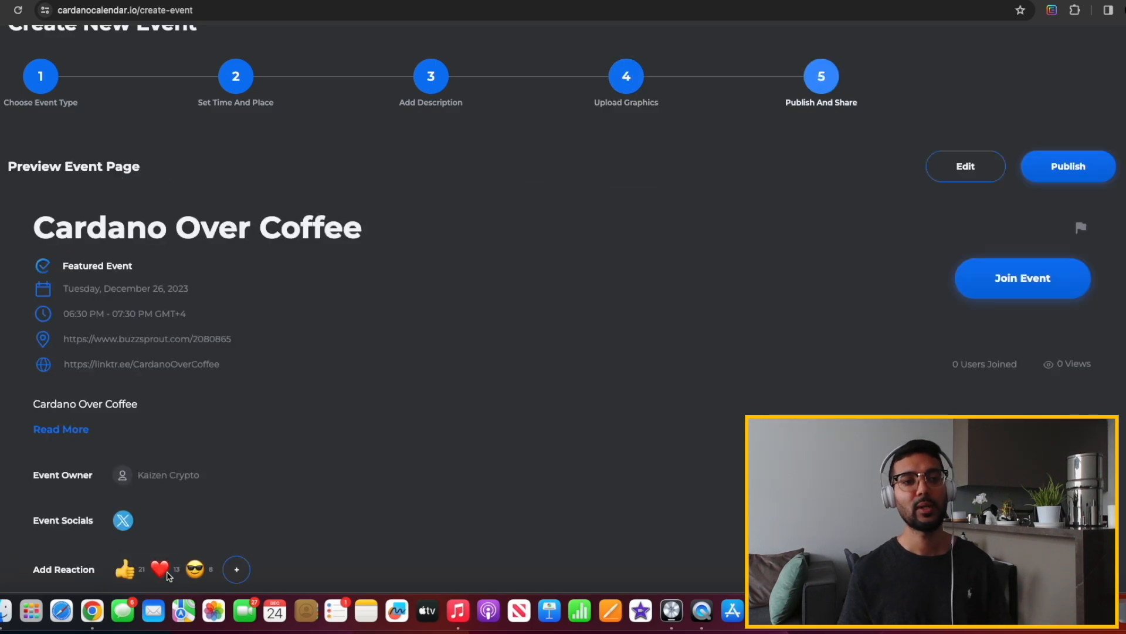
pyautogui.scroll(-1, 218, 373)
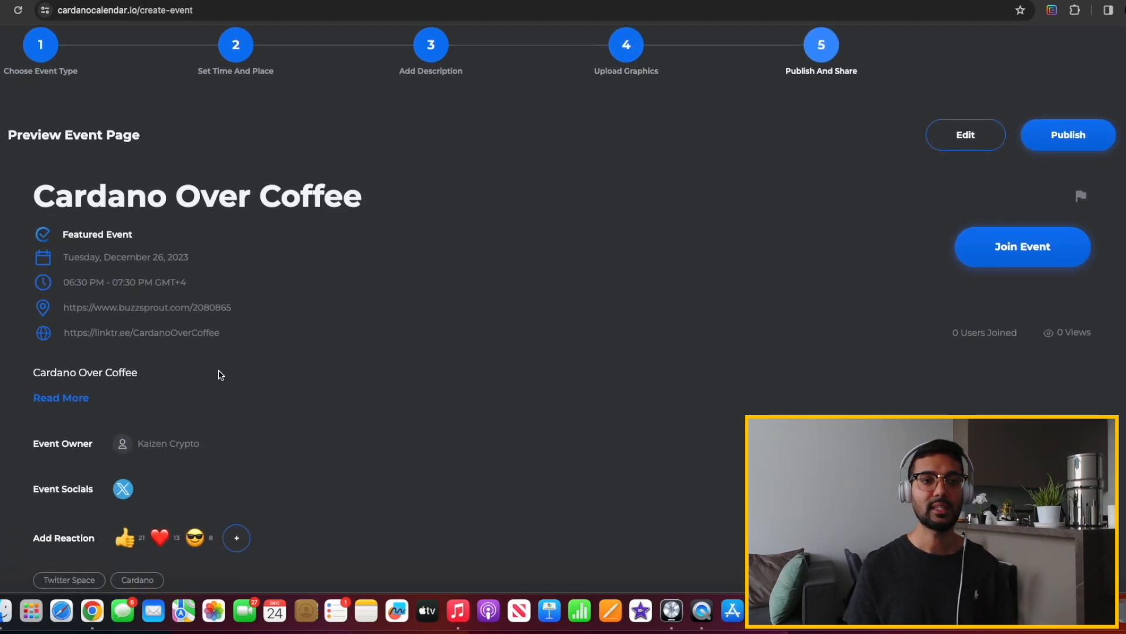
pyautogui.scroll(-1, 138, 260)
pyautogui.scroll(-2, 139, 259)
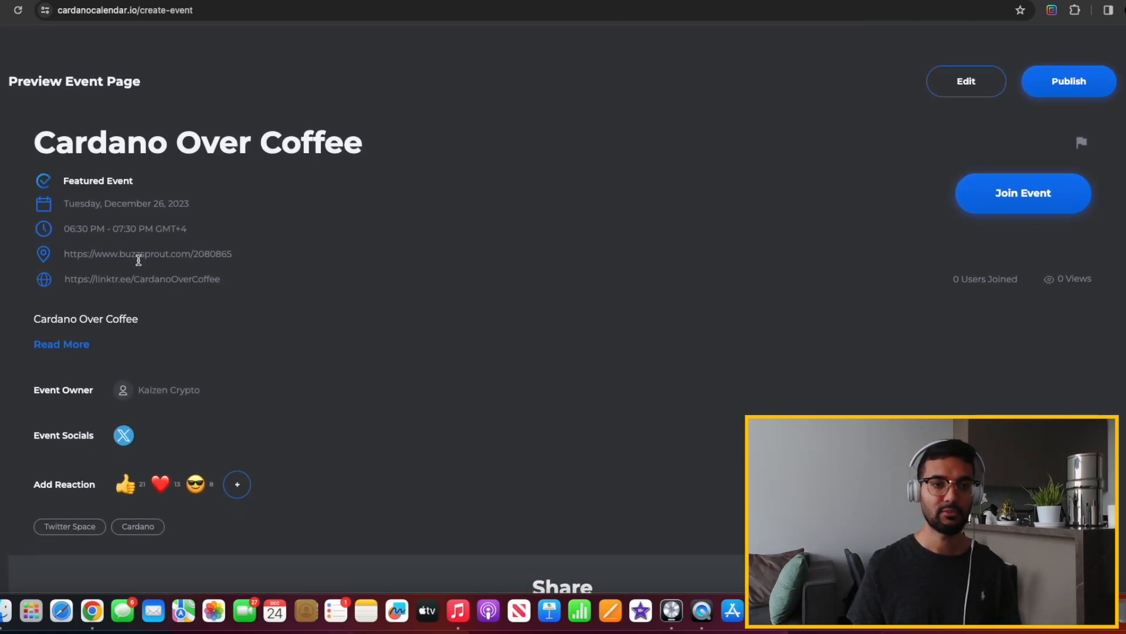
pyautogui.scroll(-8, 139, 260)
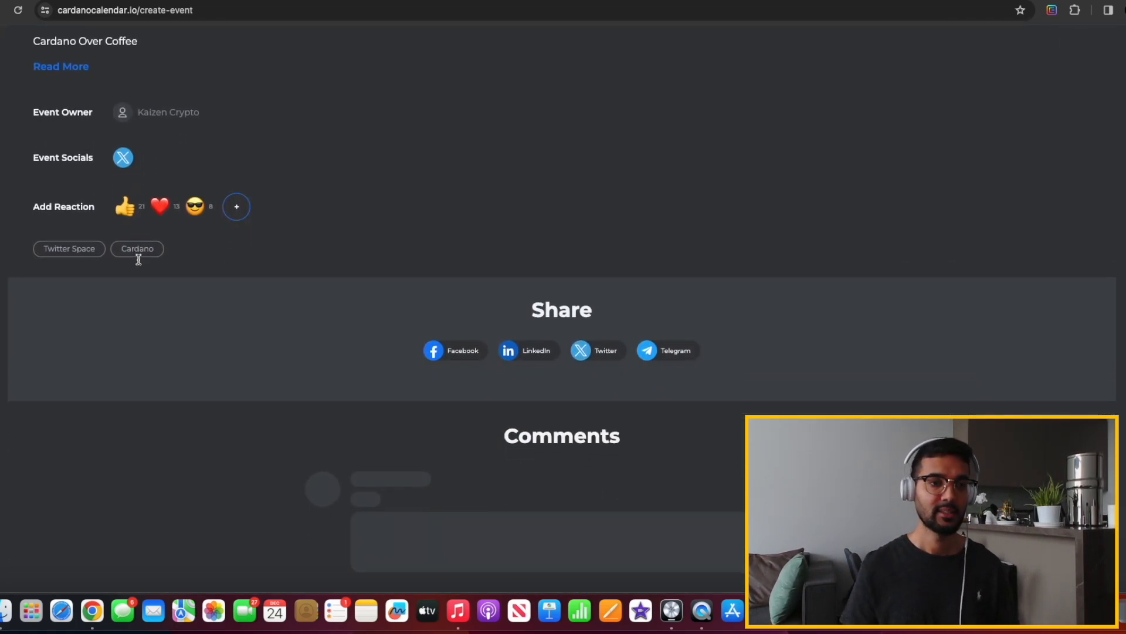
pyautogui.scroll(12, 138, 260)
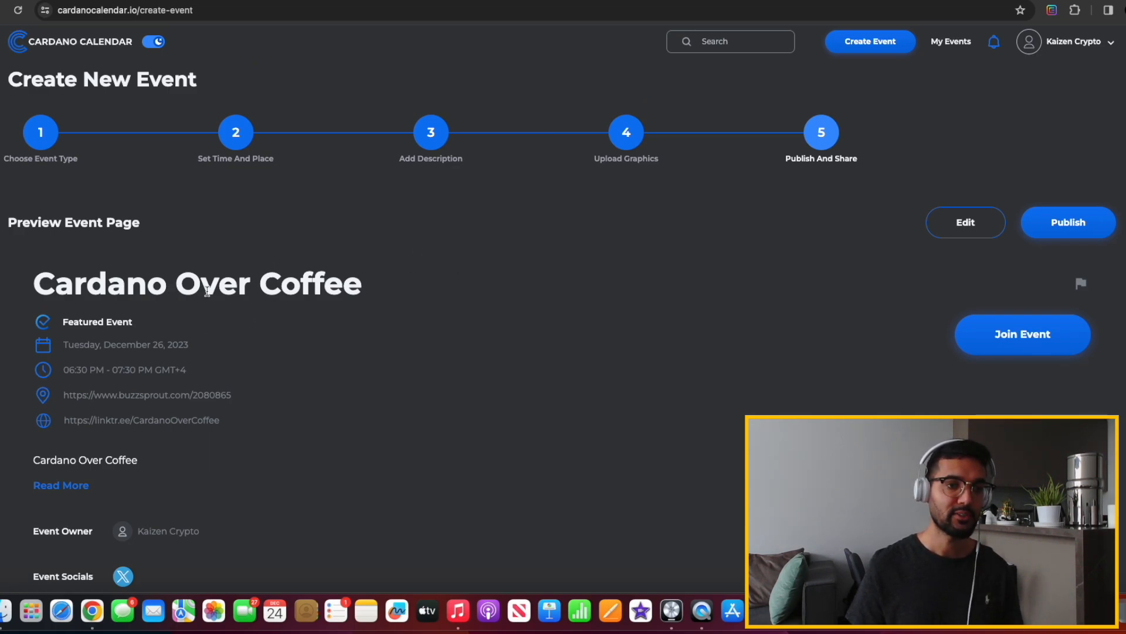
pyautogui.scroll(-1, 146, 340)
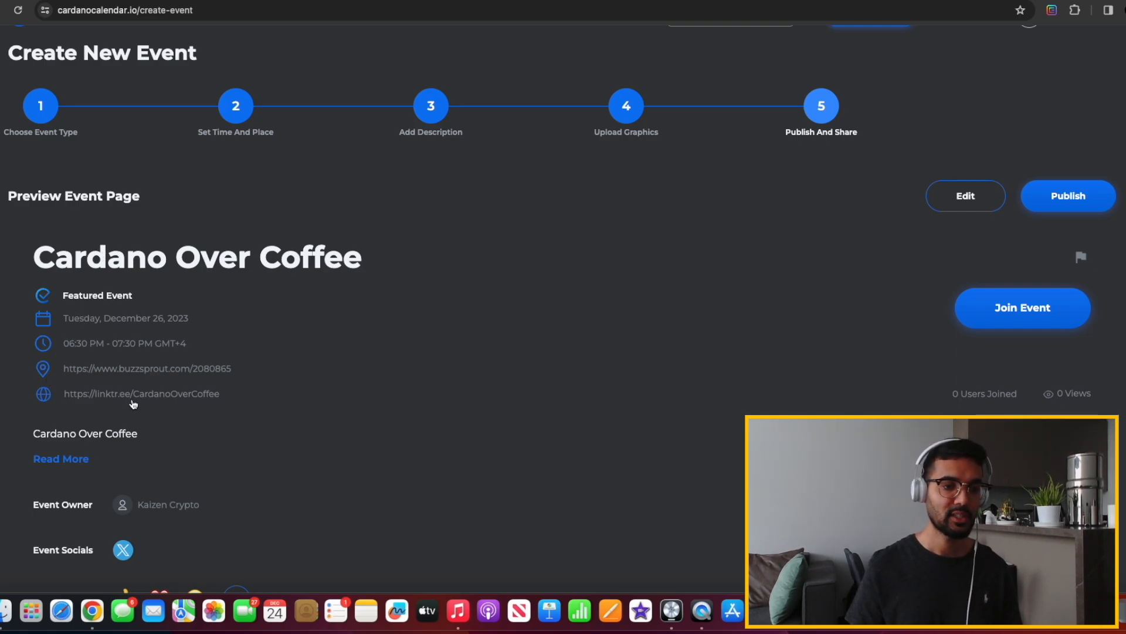
# Expand the full description in the Cardano Over Coffee preview, check the remaining details and publish the event
pyautogui.click(75, 460)
pyautogui.scroll(-2, 94, 484)
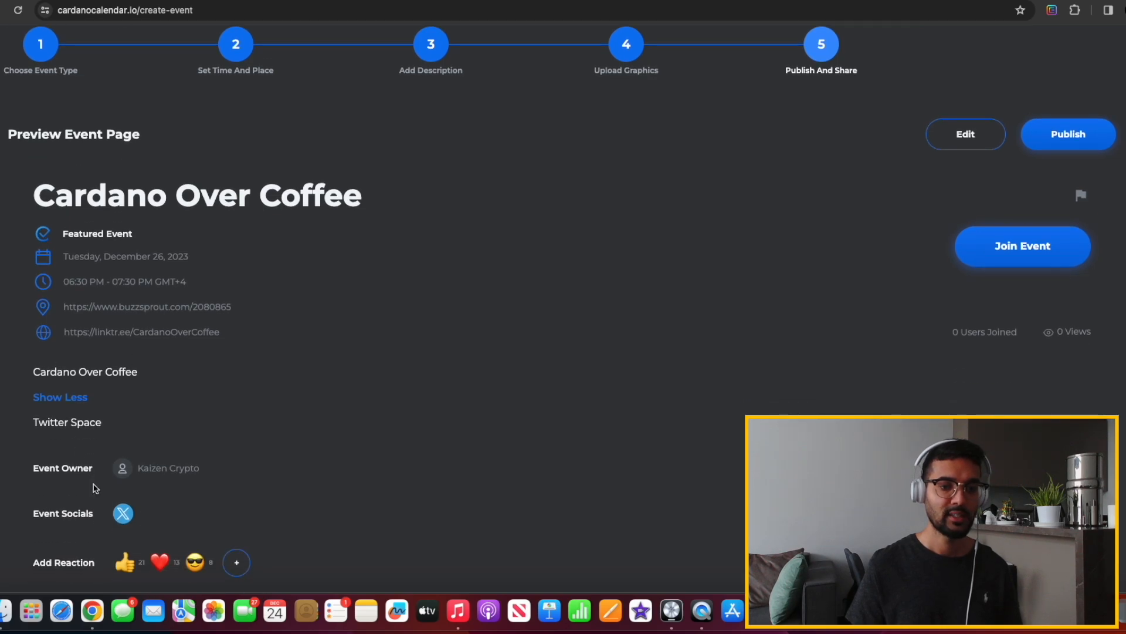
pyautogui.scroll(-1, 126, 525)
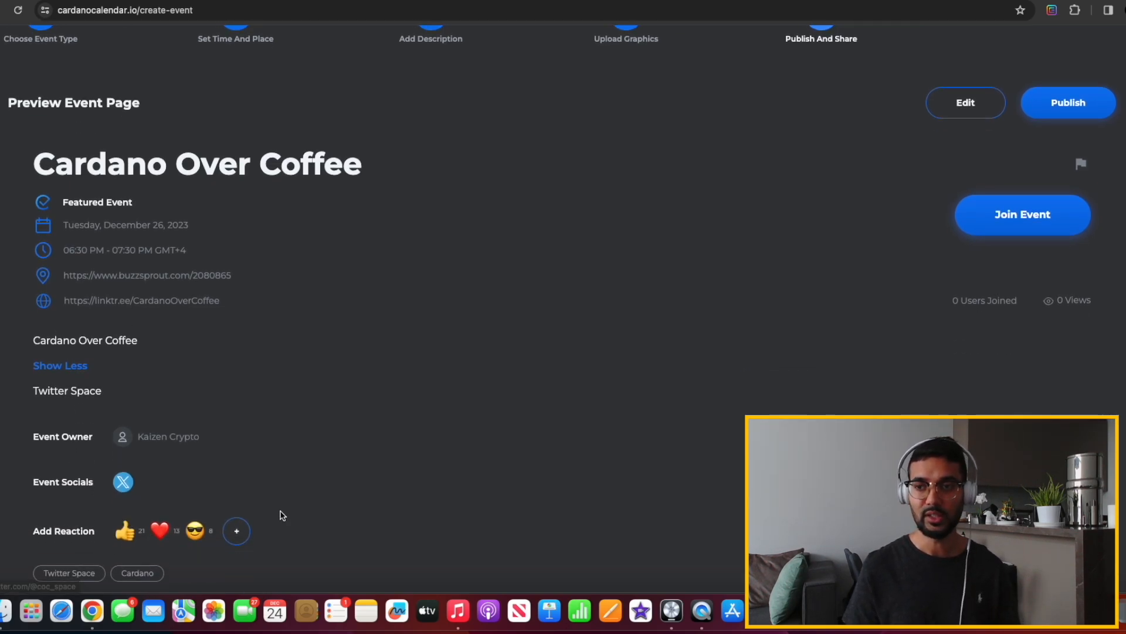
pyautogui.scroll(2, 456, 374)
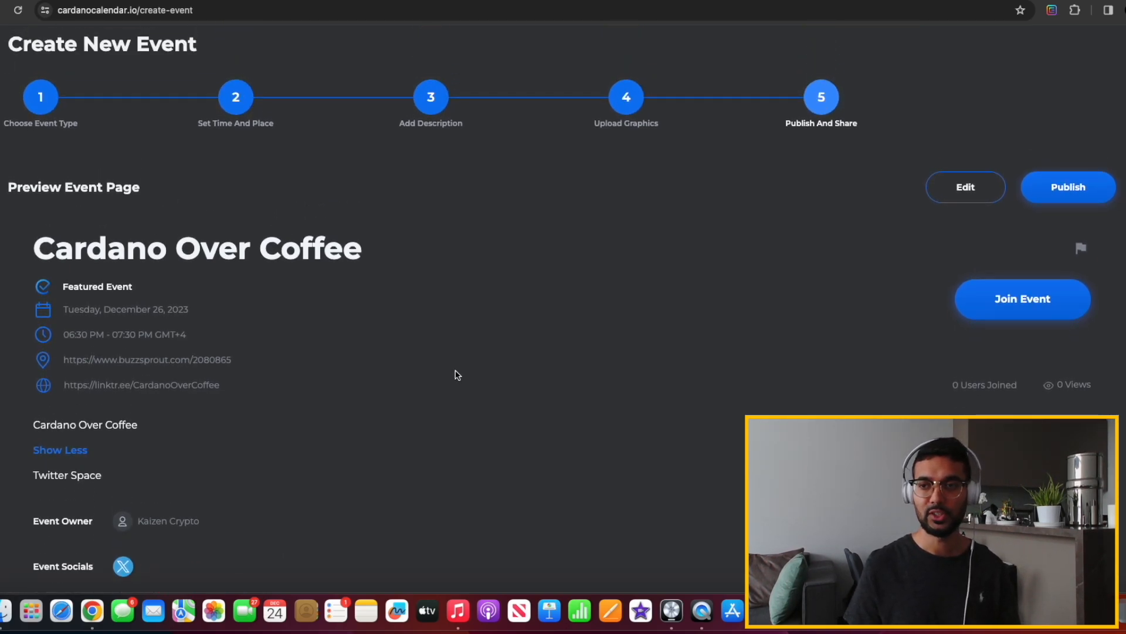
pyautogui.click(1071, 197)
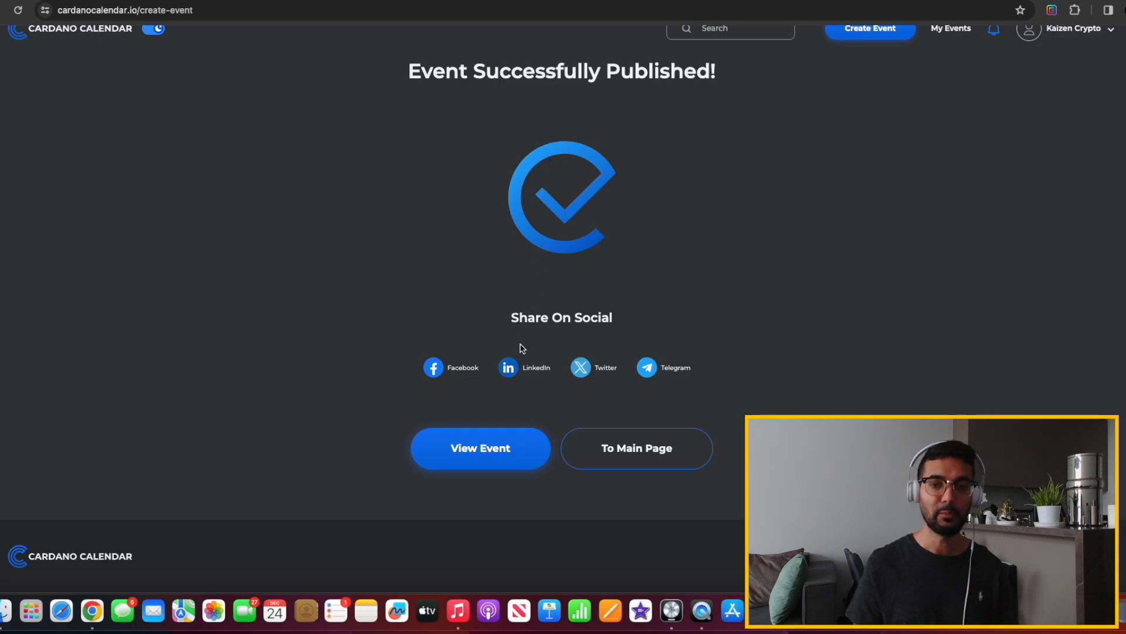
# Check the Twitter share post for the published event, close it without posting, and view the event's page
pyautogui.click(580, 373)
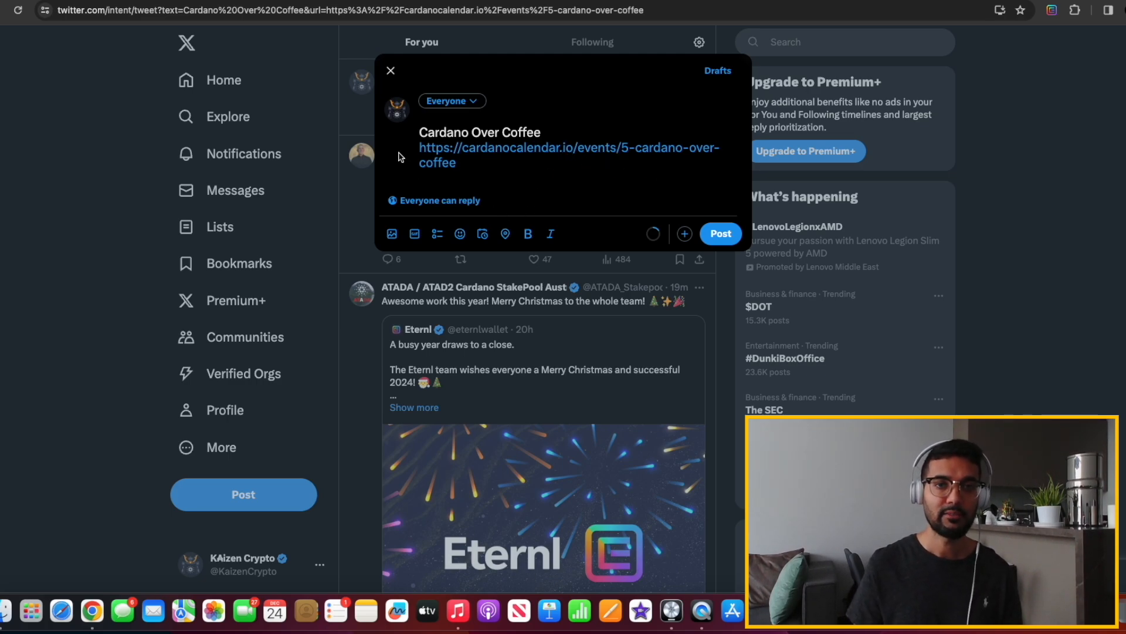
pyautogui.click(390, 71)
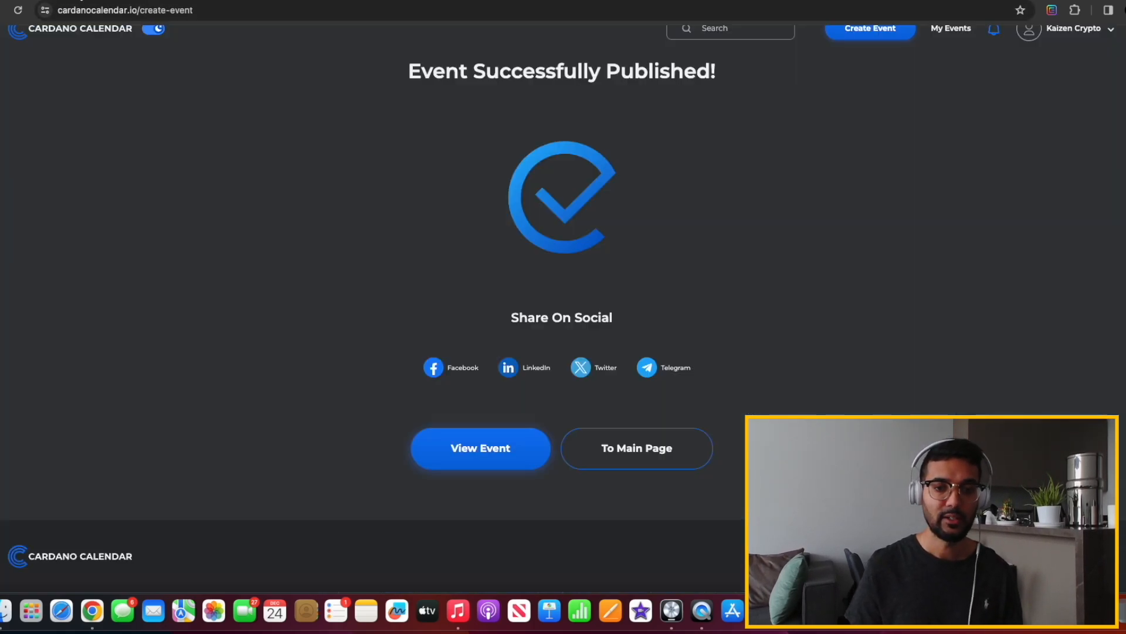
pyautogui.click(479, 467)
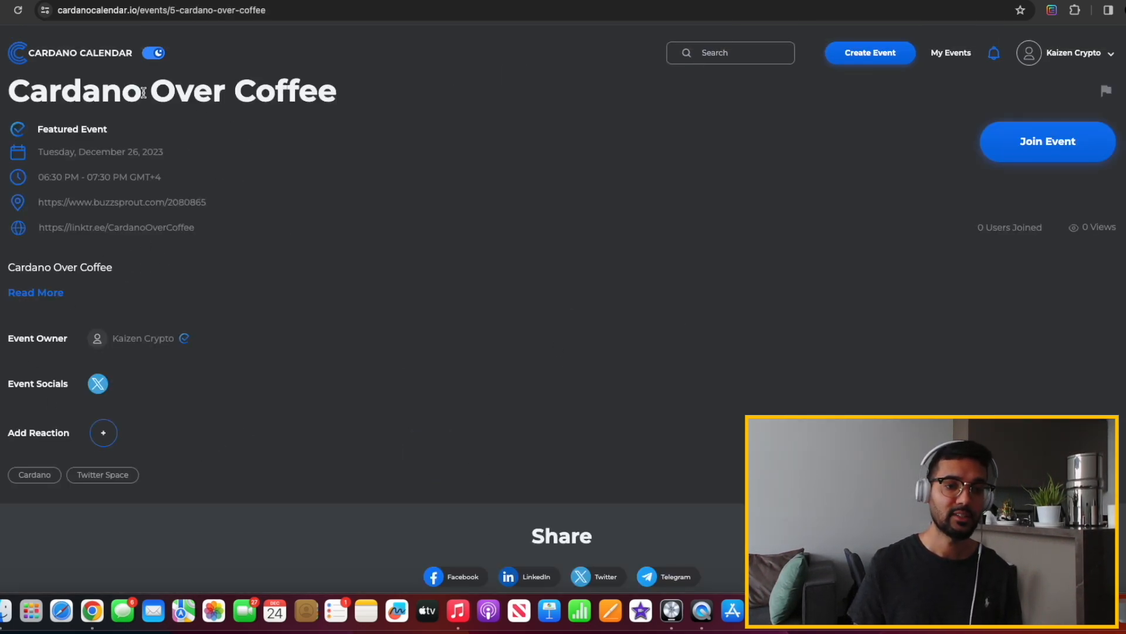
# Go back to the events calendar and examine the December 26 entry and the Google Calendar connection options
pyautogui.click(124, 57)
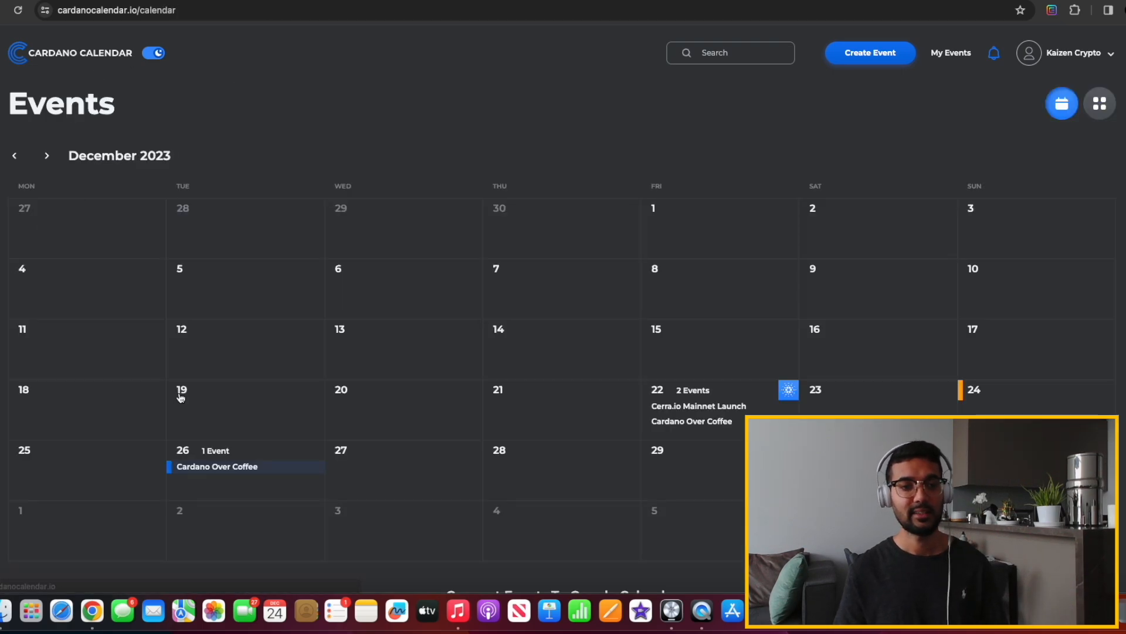
pyautogui.scroll(-2, 203, 450)
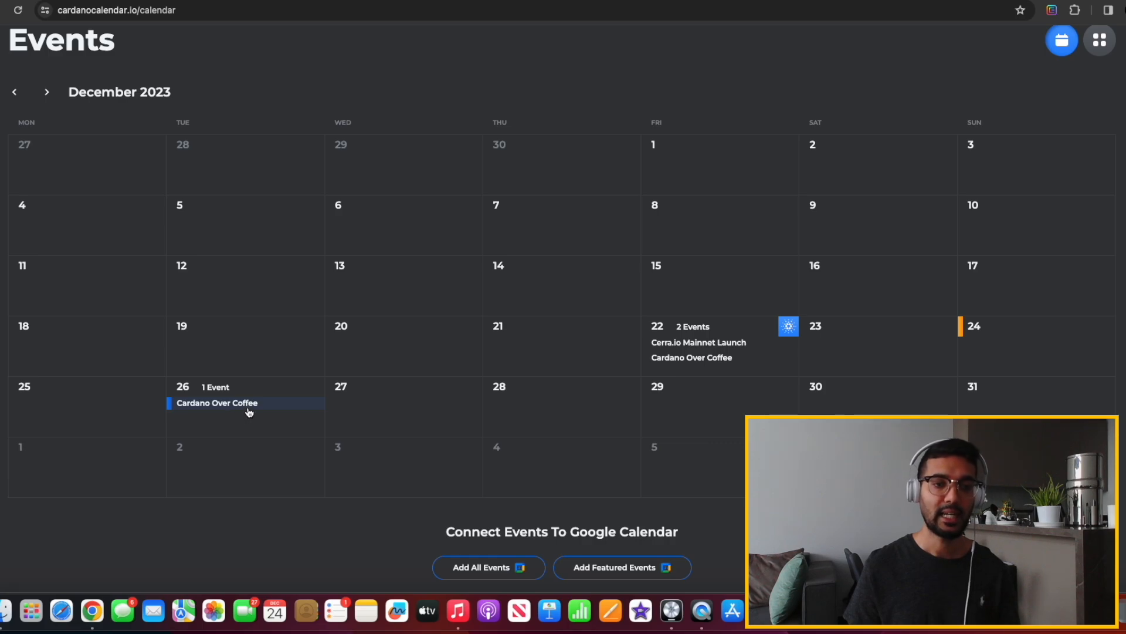
pyautogui.scroll(-1, 249, 413)
pyautogui.scroll(2, 249, 412)
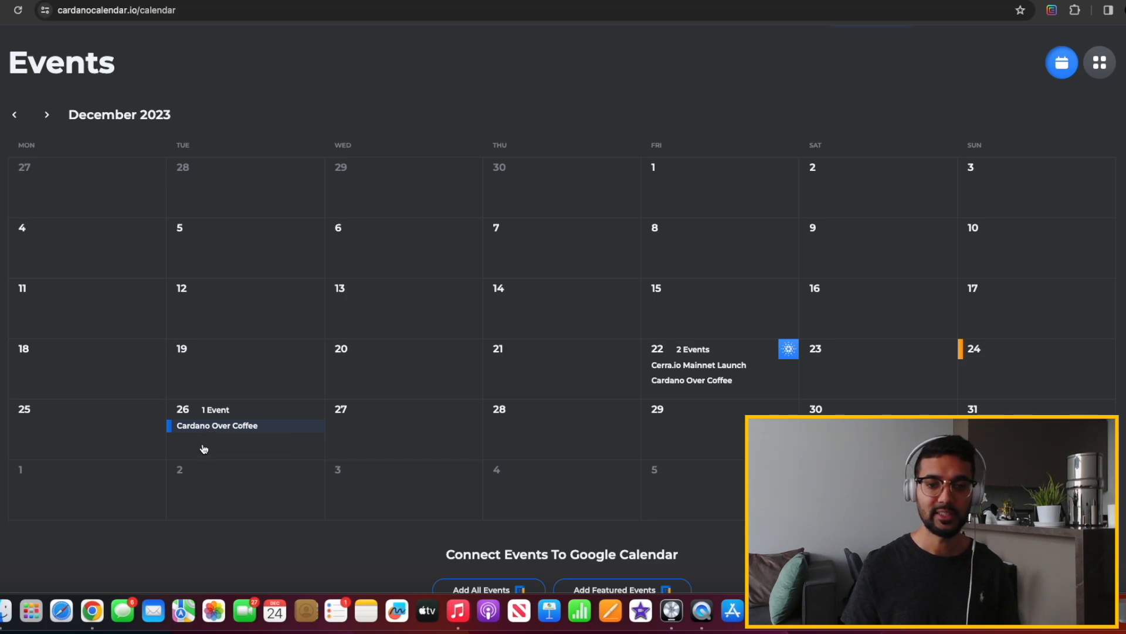
pyautogui.scroll(-1, 247, 496)
pyautogui.scroll(-5, 248, 498)
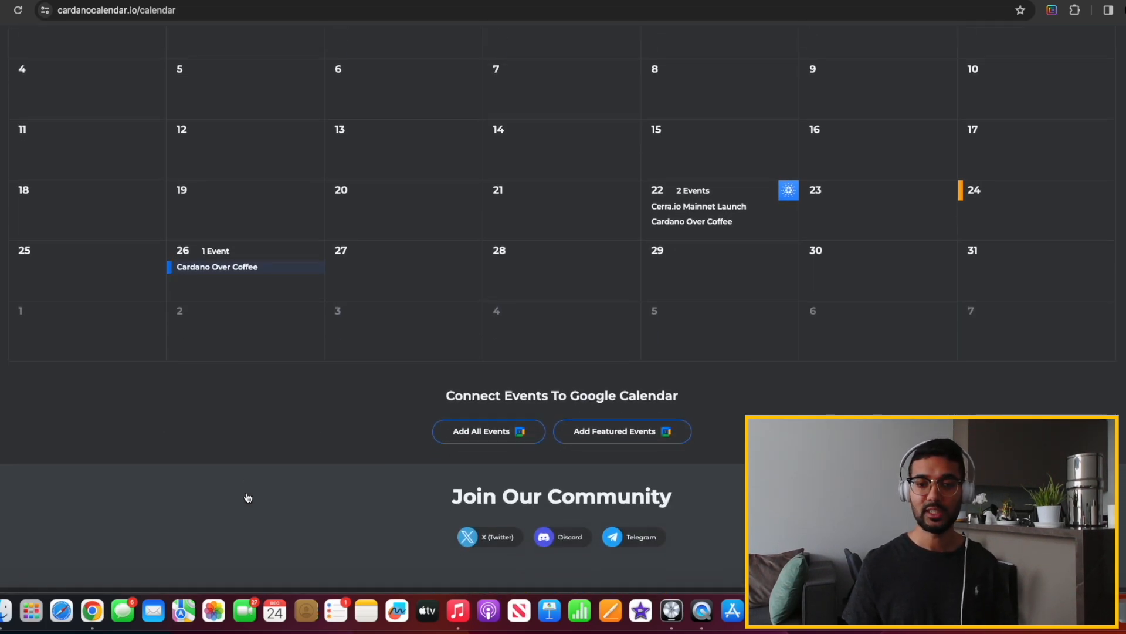
pyautogui.scroll(1, 249, 496)
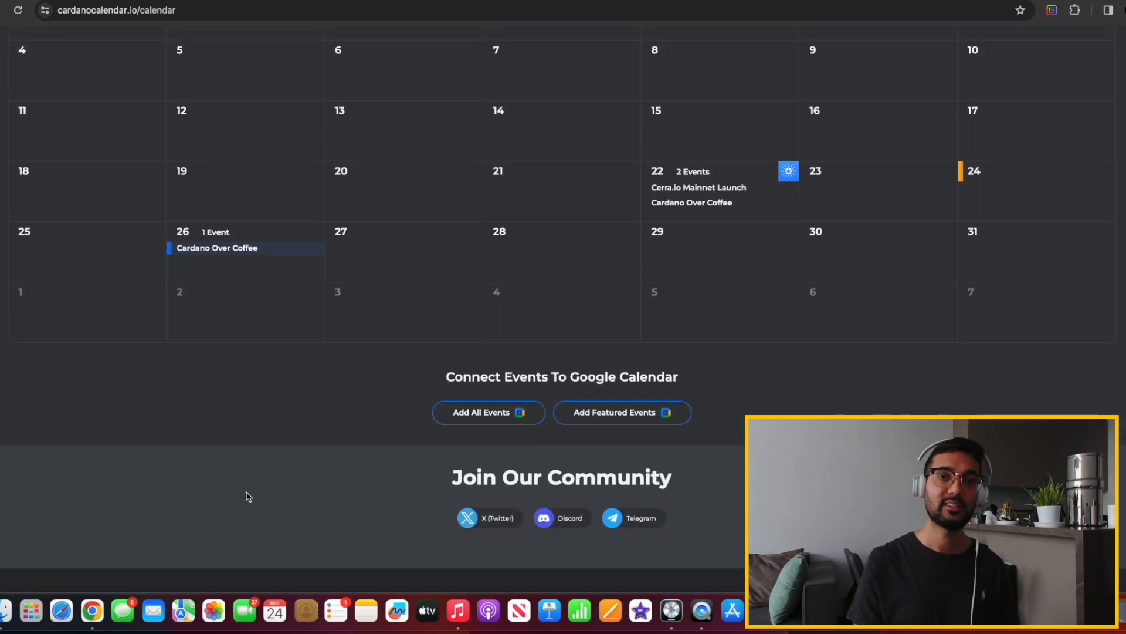
pyautogui.scroll(-2, 249, 497)
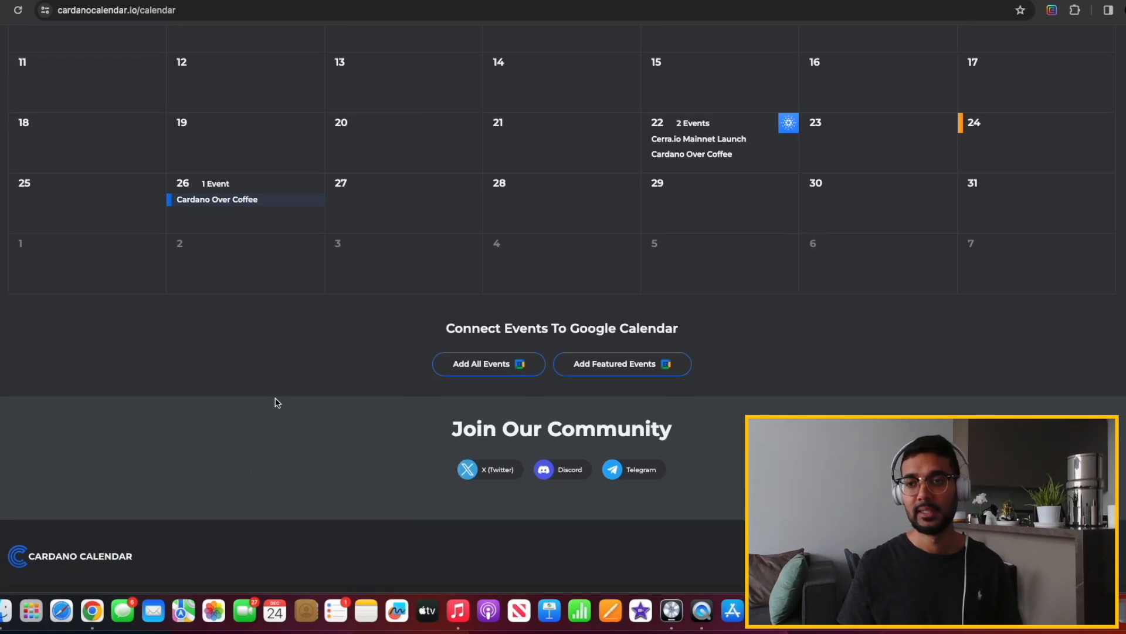
pyautogui.scroll(5, 275, 402)
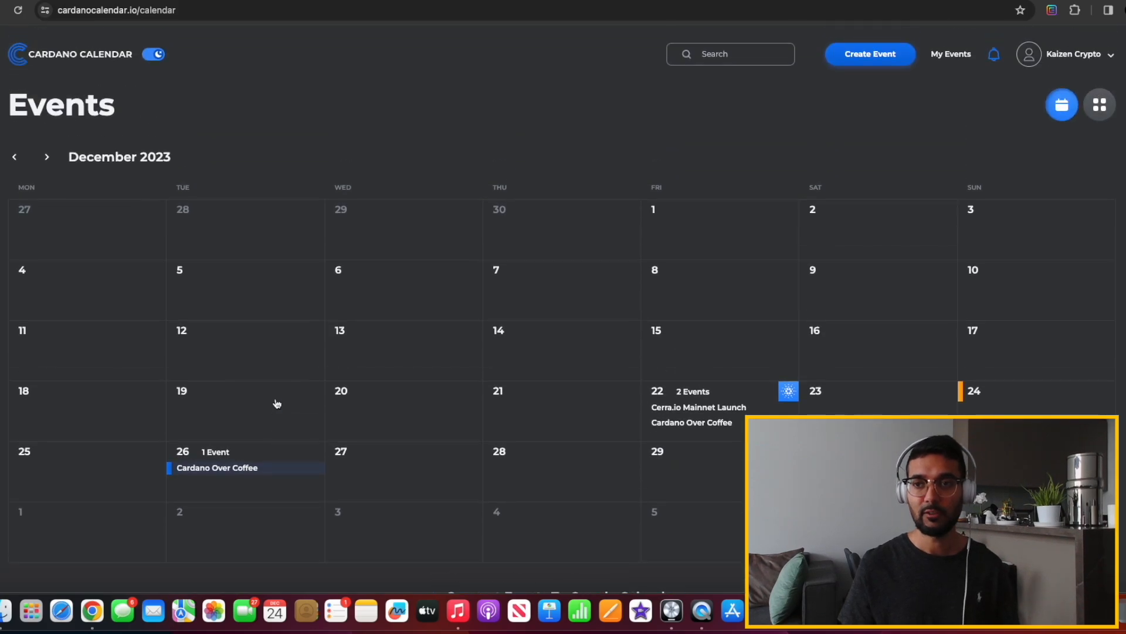
# Open the Cardano Over Coffee event for editing from the user's own events and look through its general, location and graphics settings
pyautogui.click(954, 54)
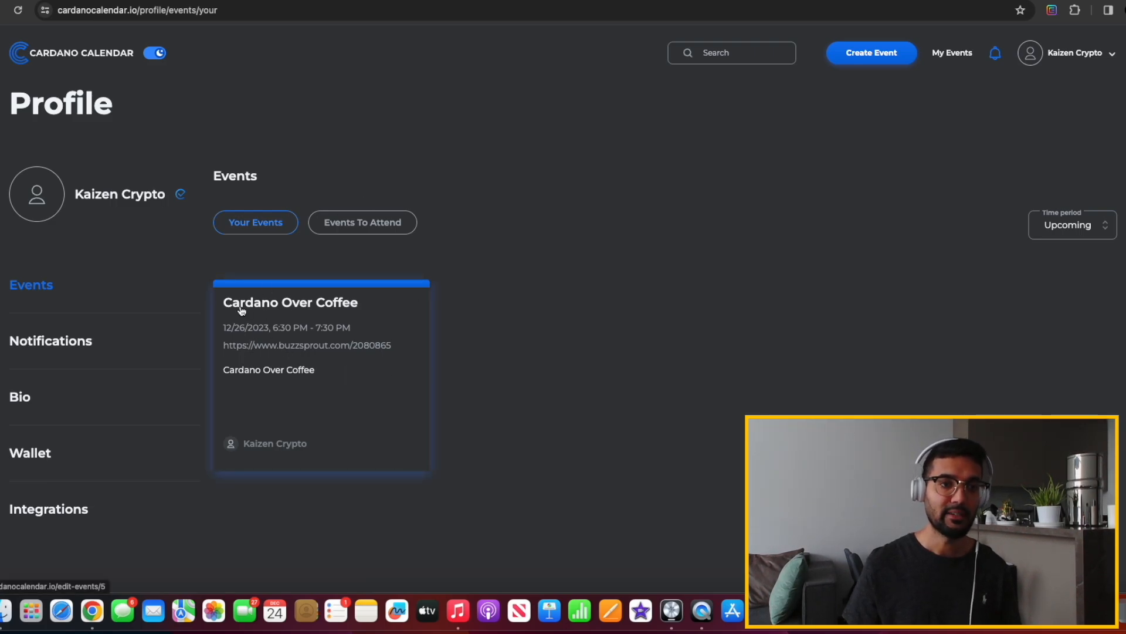
pyautogui.click(315, 302)
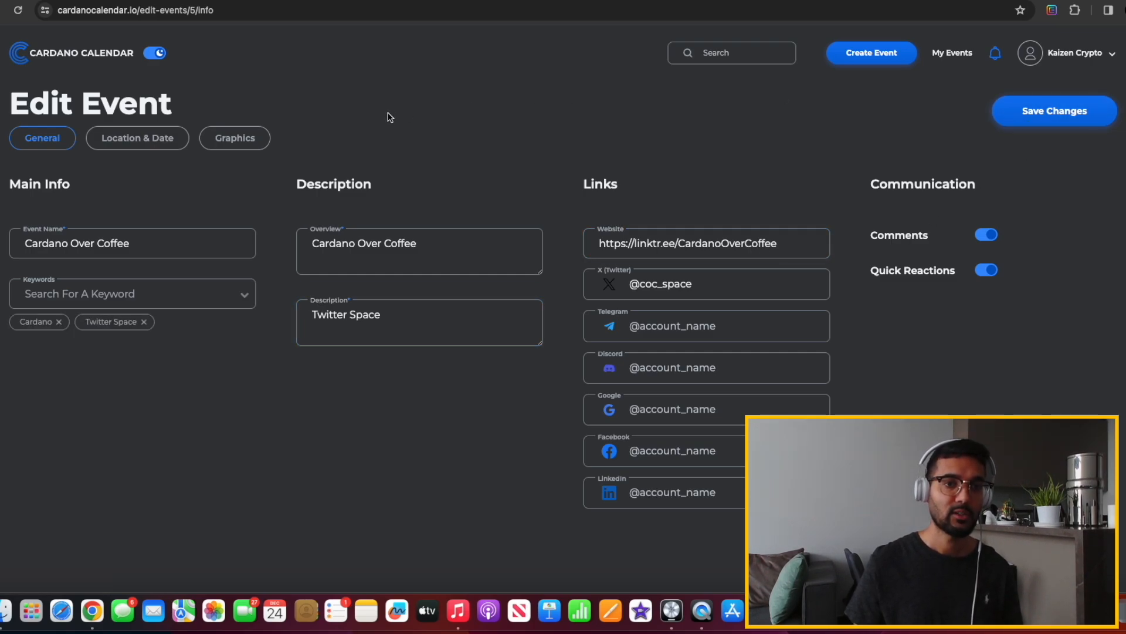
pyautogui.click(176, 139)
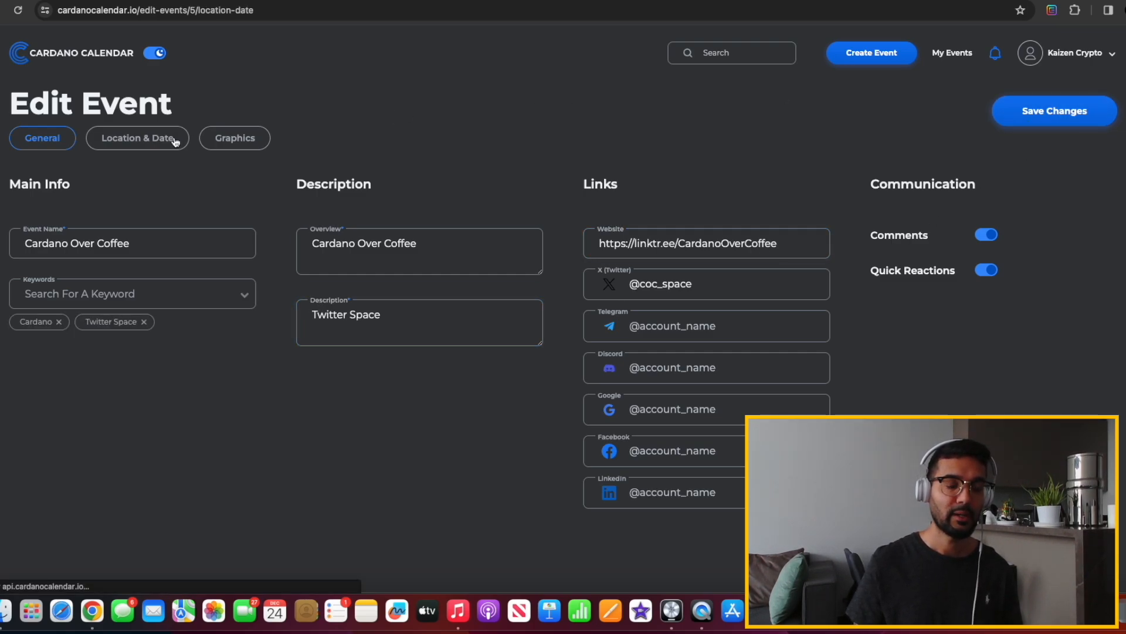
pyautogui.click(227, 147)
pyautogui.scroll(-3, 41, 422)
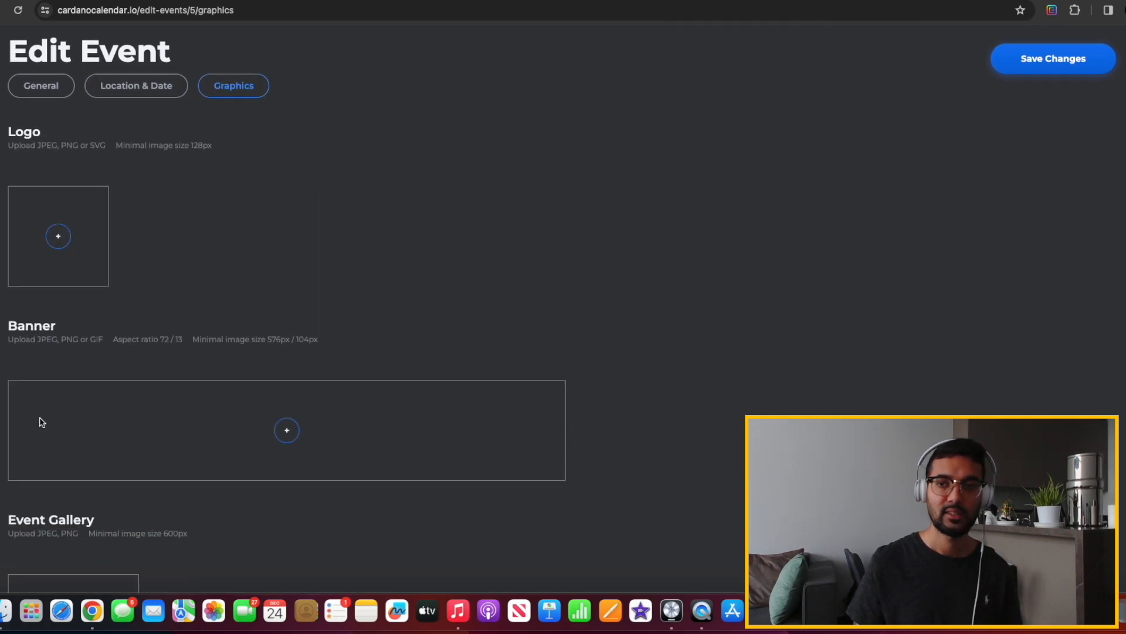
pyautogui.scroll(-2, 93, 392)
pyautogui.scroll(4, 95, 394)
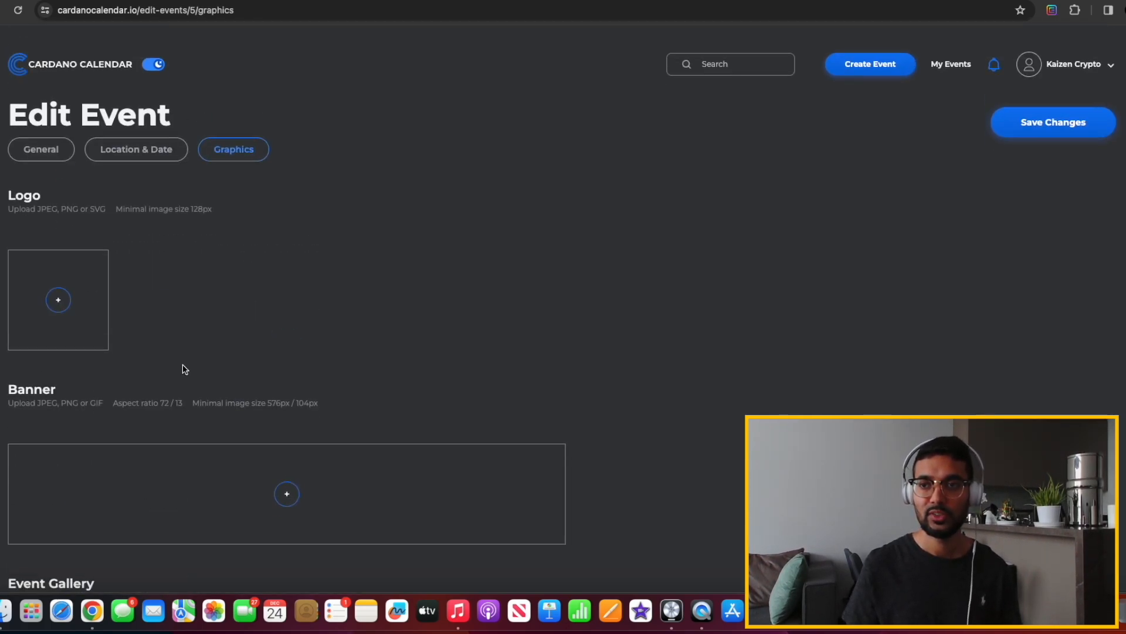
# Return to the profile's event list and look through the new notifications
pyautogui.click(951, 53)
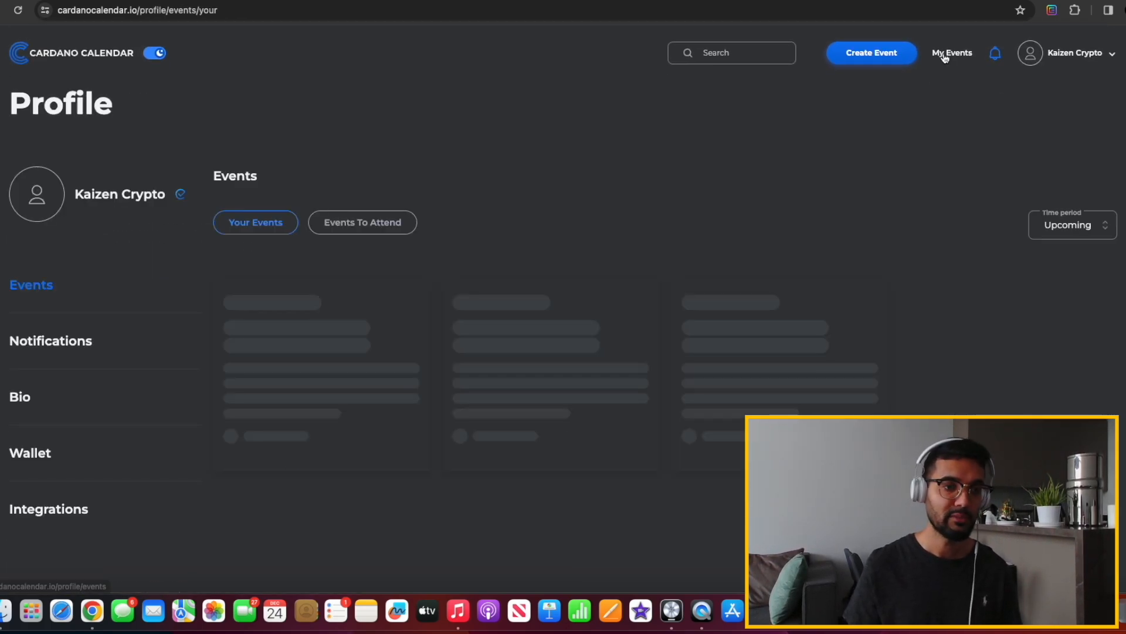
pyautogui.click(994, 64)
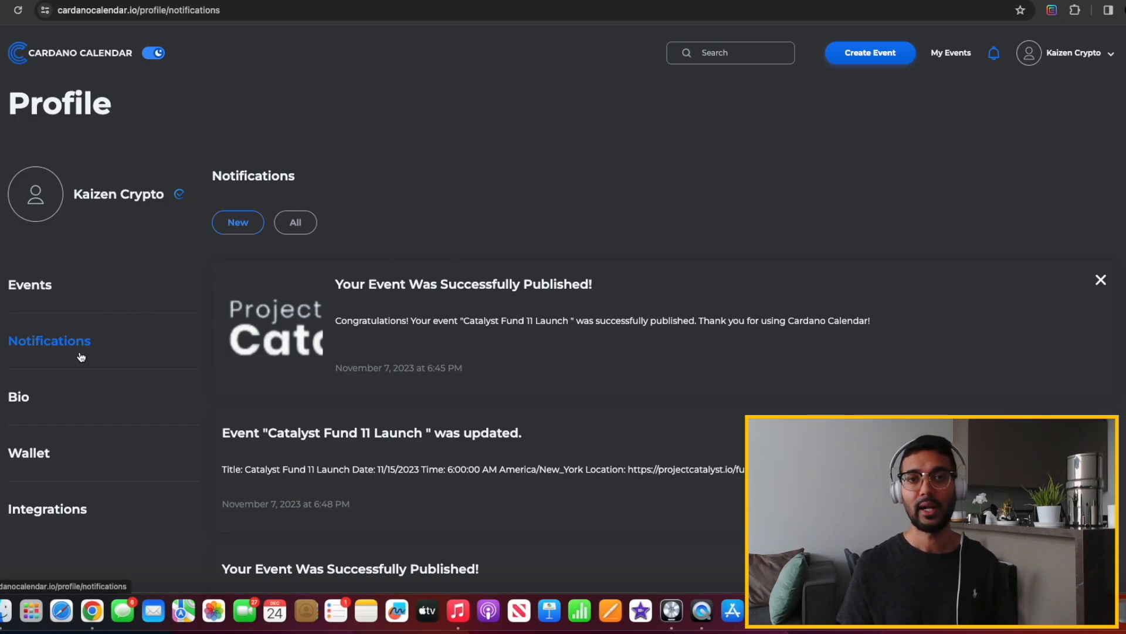
pyautogui.scroll(-1, 81, 357)
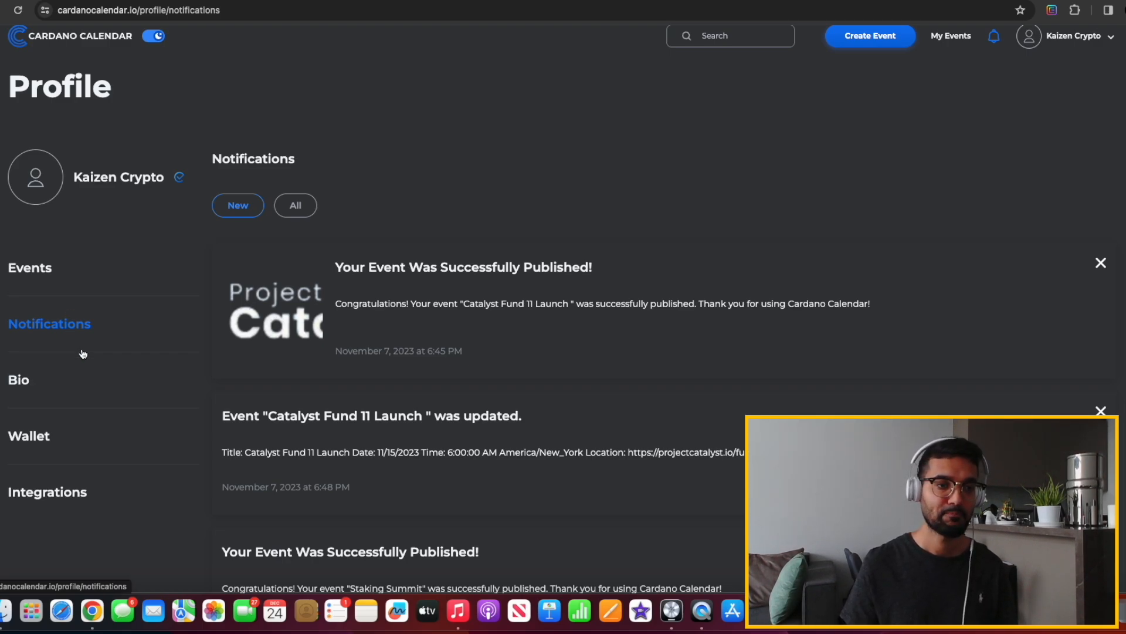
pyautogui.scroll(-3, 150, 311)
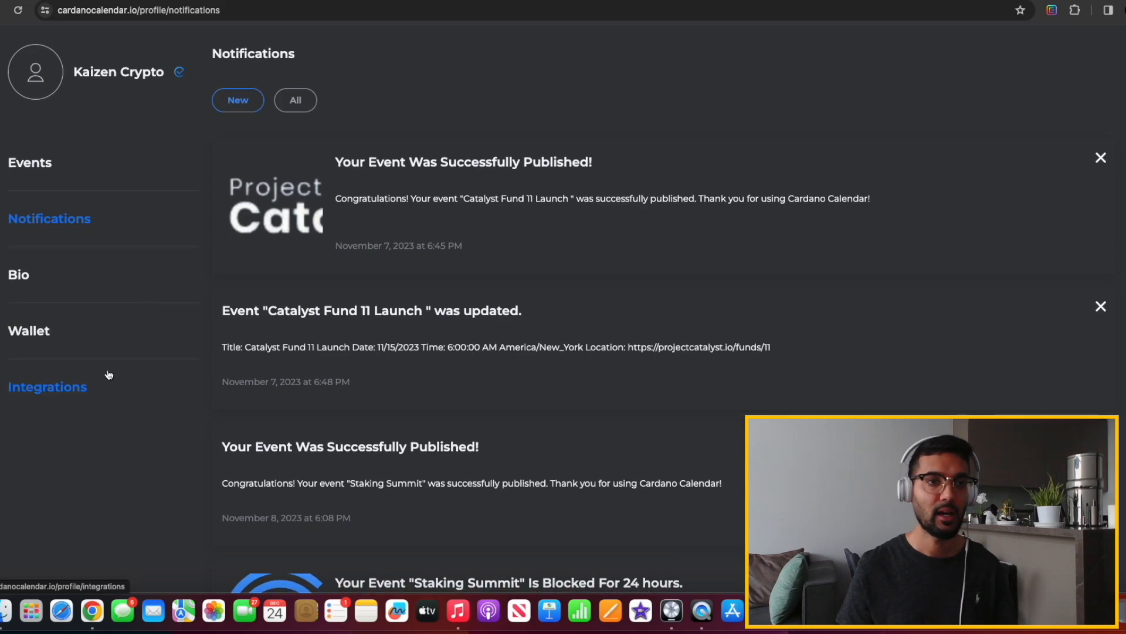
pyautogui.scroll(4, 298, 239)
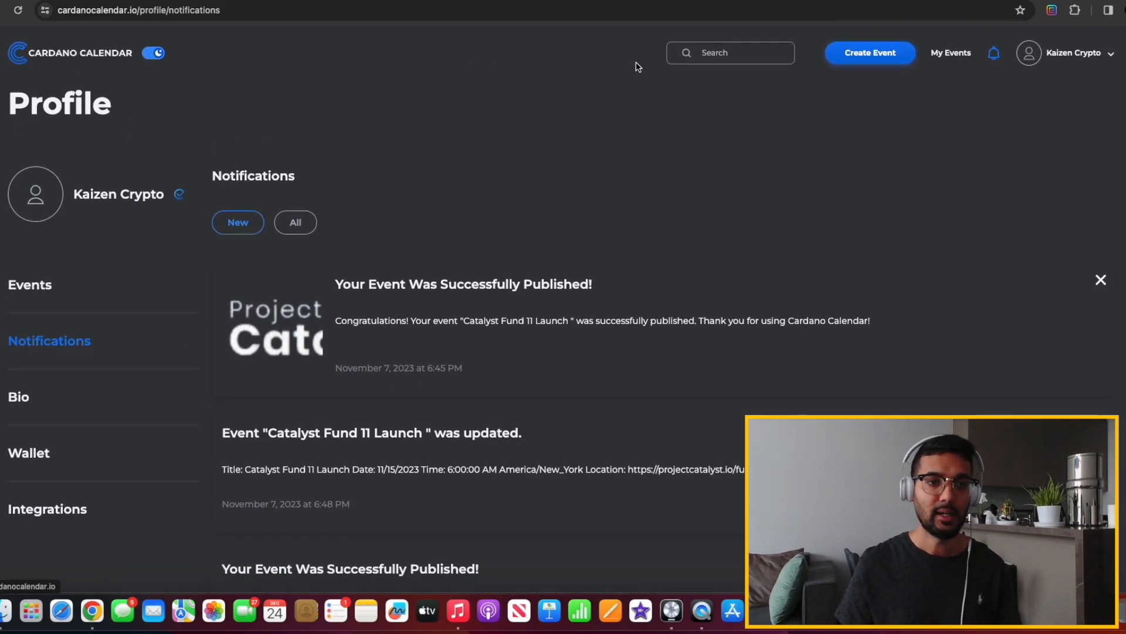
# Take a brief look at the event creation page and return to the events calendar
pyautogui.click(895, 57)
pyautogui.scroll(-2, 358, 249)
pyautogui.scroll(2, 356, 251)
pyautogui.click(50, 61)
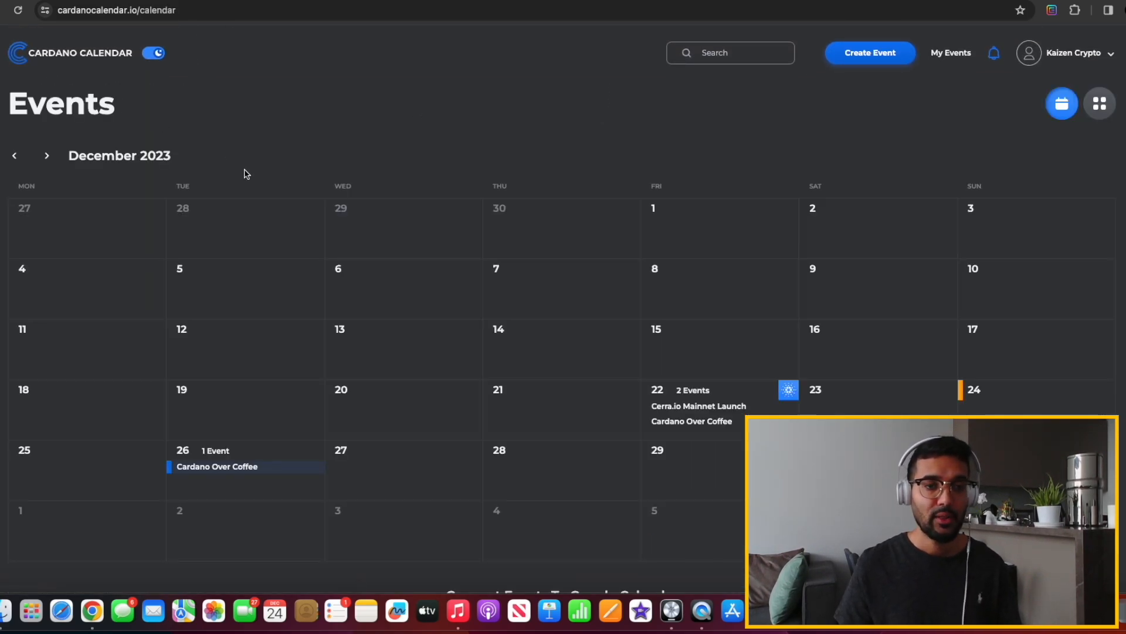
# Choose to connect all Cardano Calendar events to Google Calendar and dismiss the site's notification request
pyautogui.scroll(-5, 246, 176)
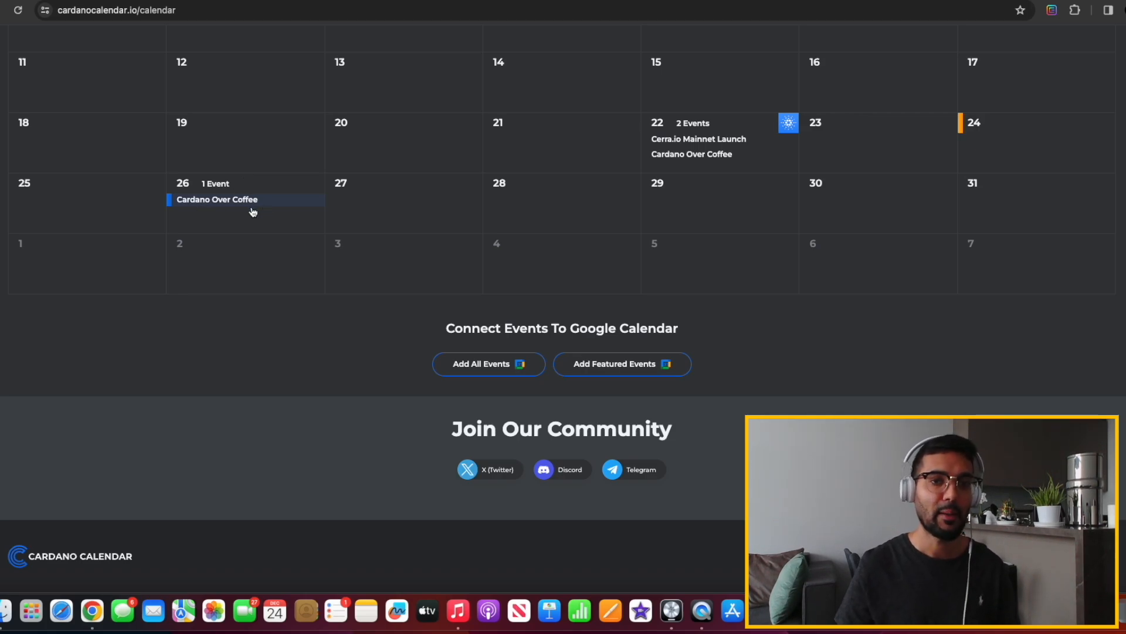
pyautogui.scroll(5, 253, 212)
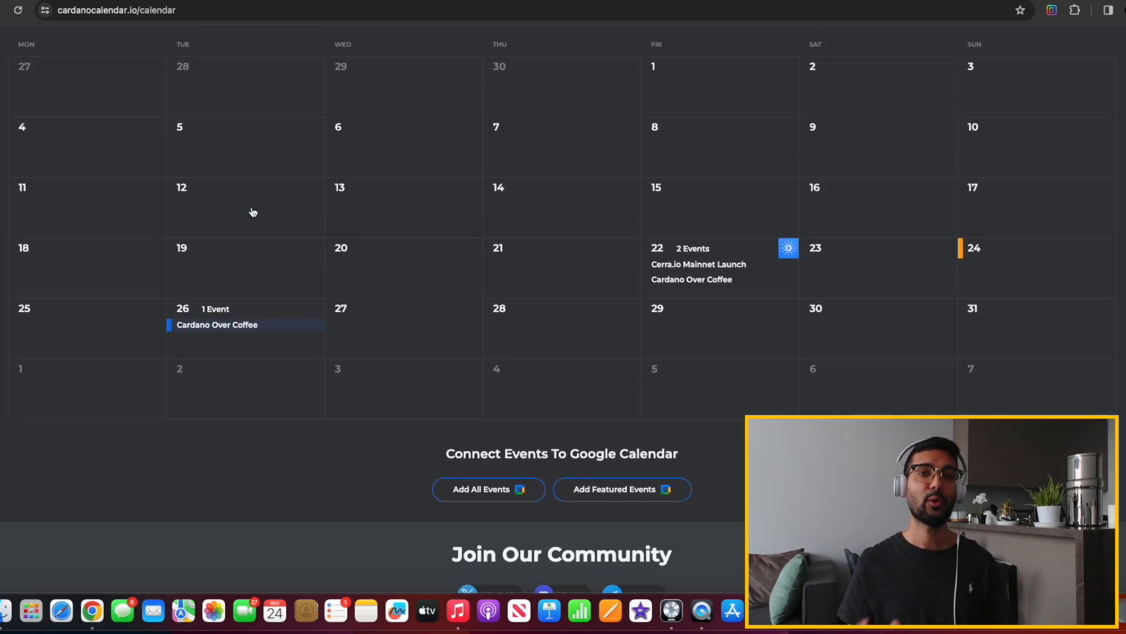
pyautogui.scroll(-1, 389, 204)
pyautogui.scroll(-3, 389, 204)
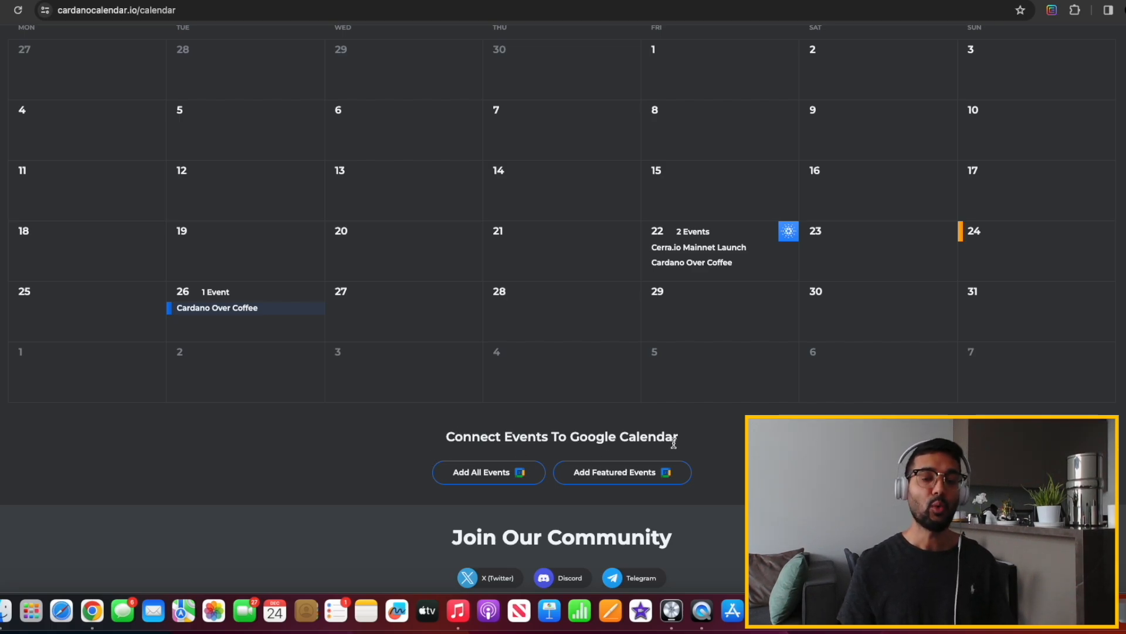
pyautogui.scroll(-1, 673, 441)
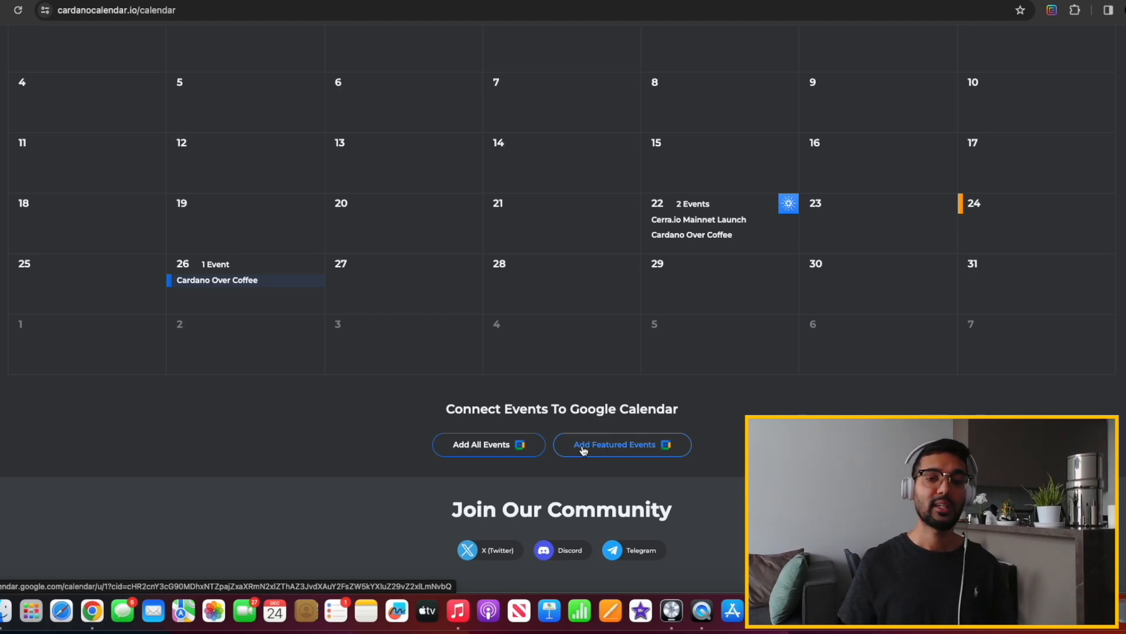
pyautogui.click(484, 456)
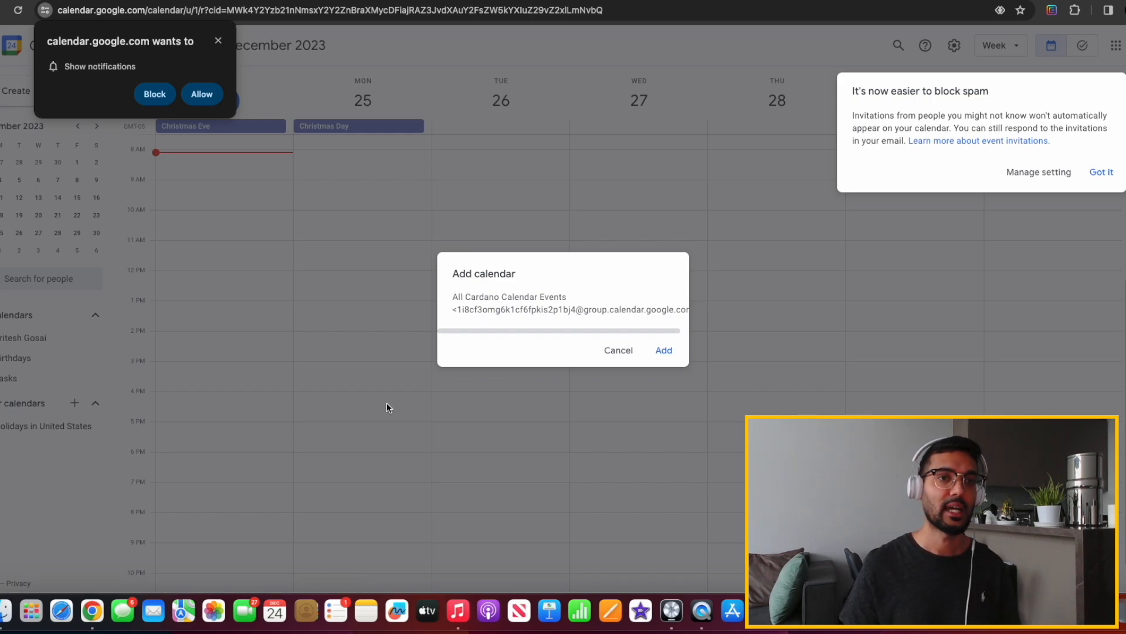
pyautogui.click(217, 41)
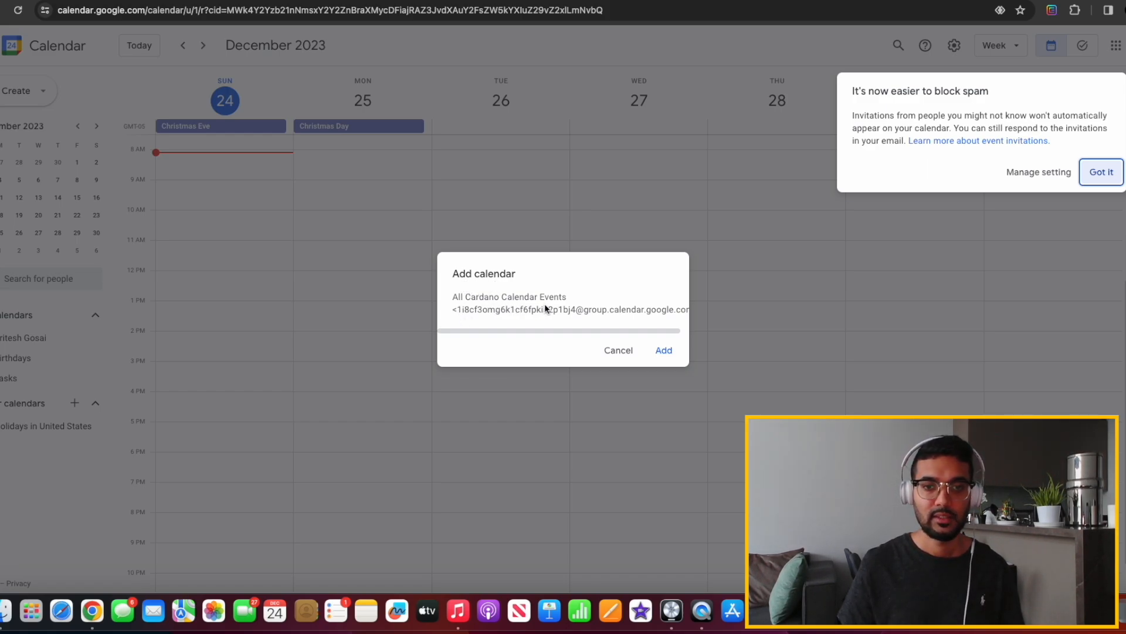
# Change the time zone to (GMT+04:00) Gulf Standard Time and add the All Cardano Calendar Events calendar
pyautogui.click(663, 351)
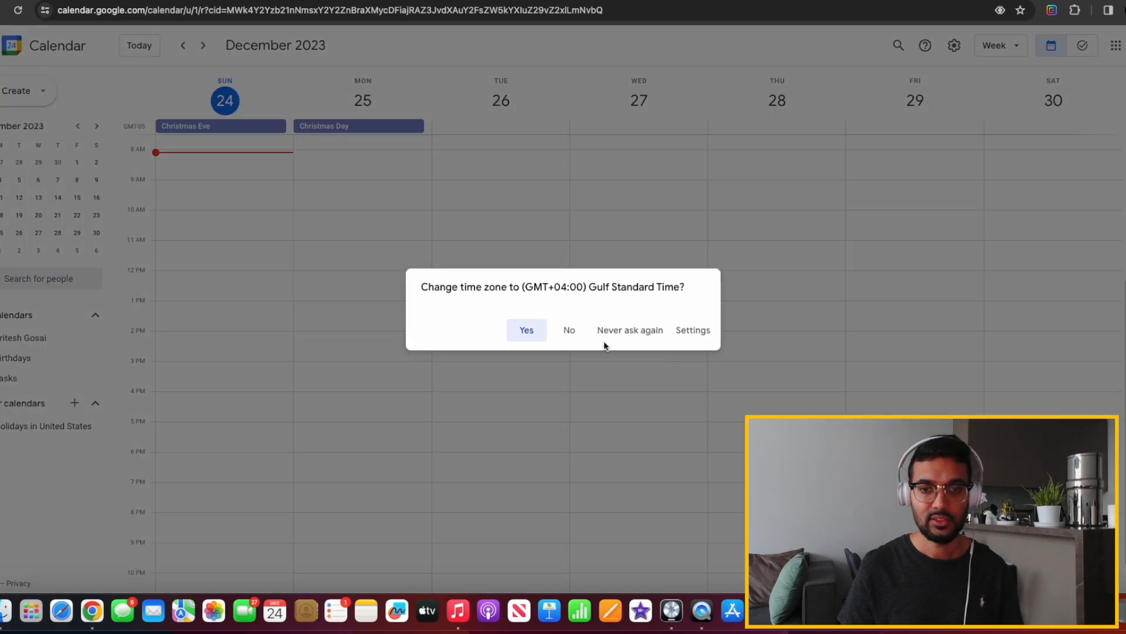
pyautogui.click(529, 332)
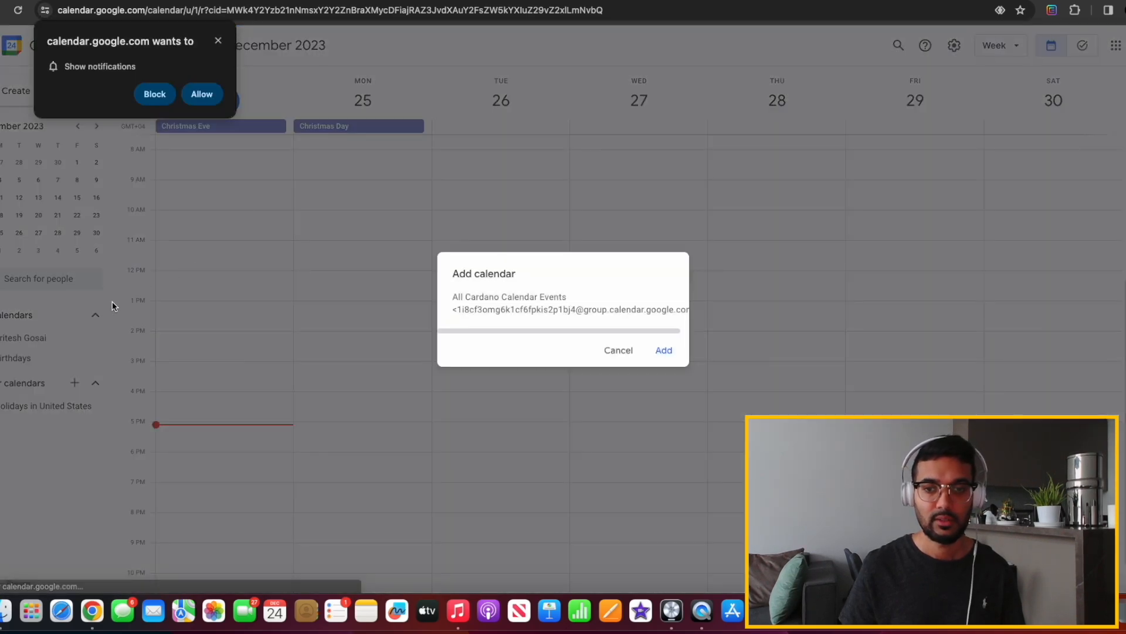
pyautogui.click(219, 40)
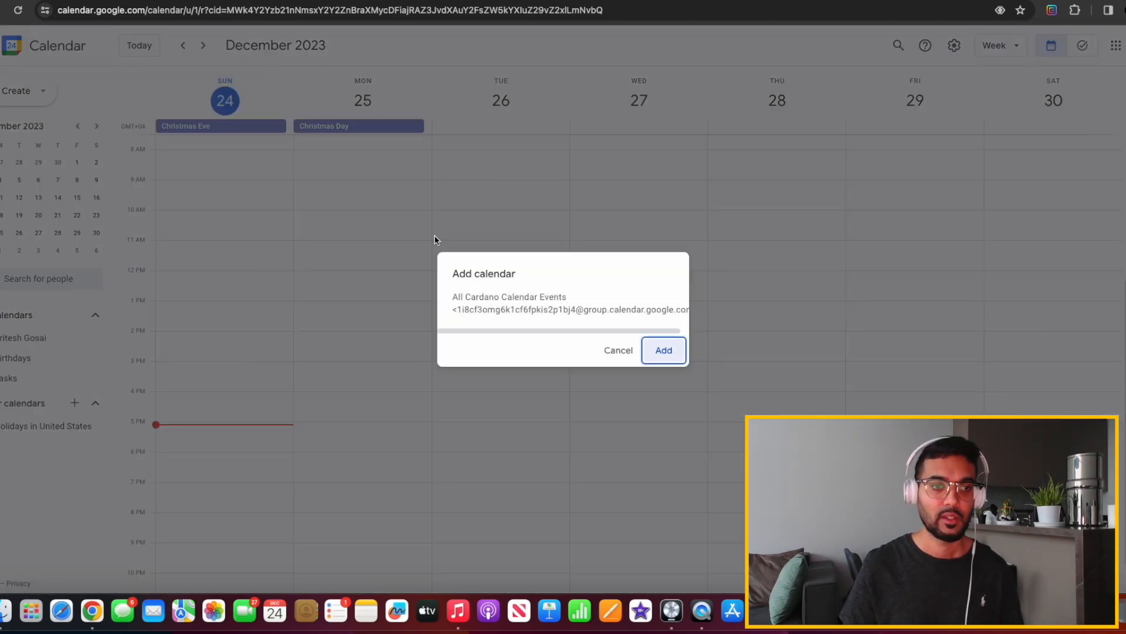
pyautogui.click(667, 359)
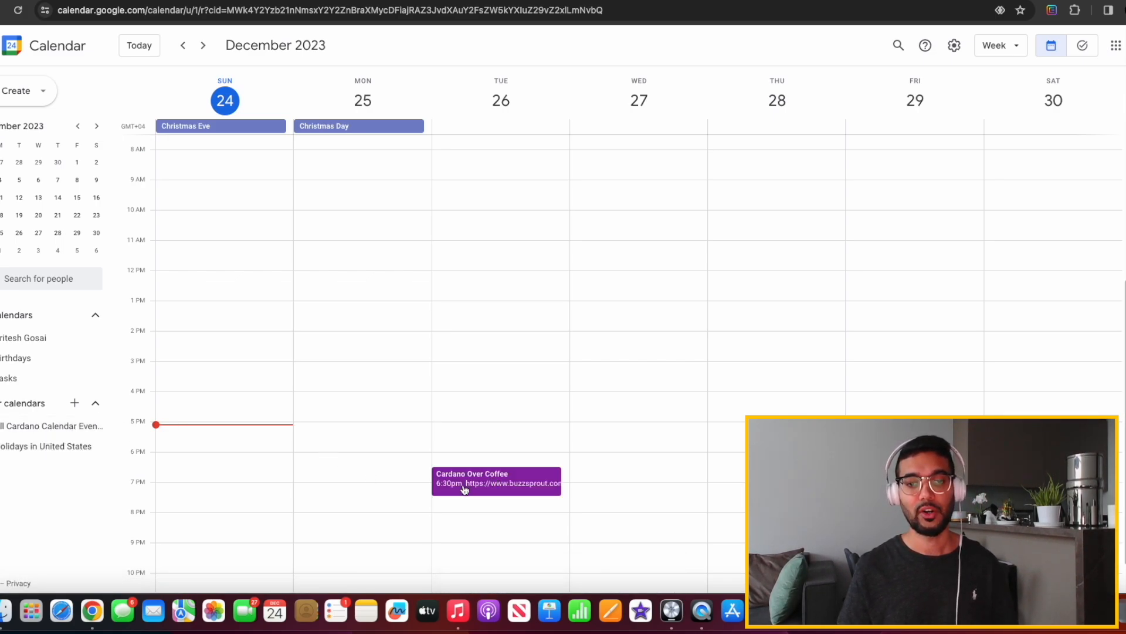
# Look over the December 24 to 30 week schedule, including the Cardano Over Coffee event on December 26
pyautogui.scroll(-1, 465, 489)
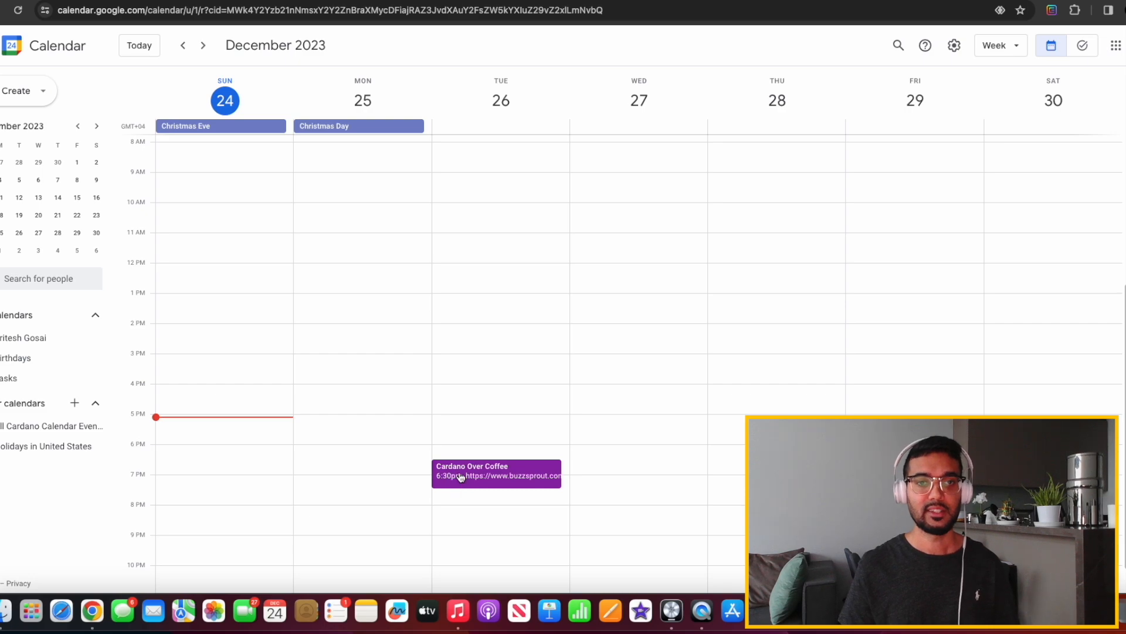
pyautogui.scroll(5, 500, 471)
pyautogui.scroll(-1, 499, 471)
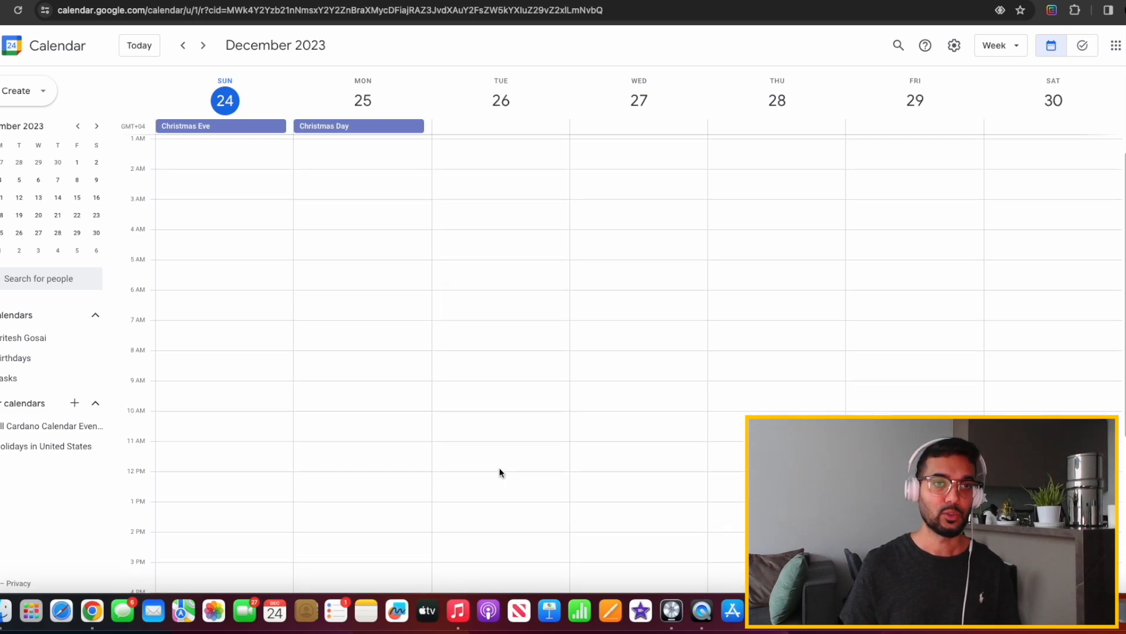